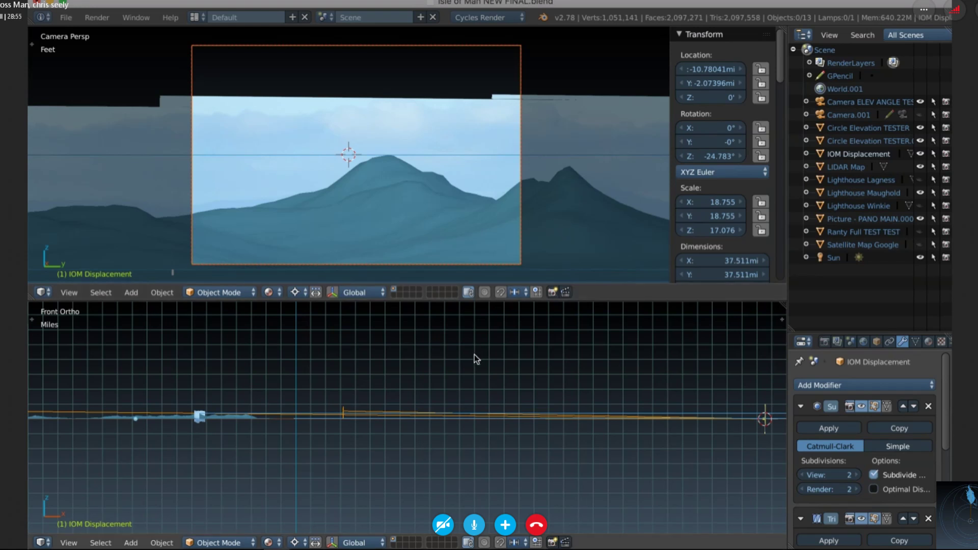
Select the IOM Displacement terrain and the panorama picture in turn, then hide the terrain and show it again.
right_click(563, 211)
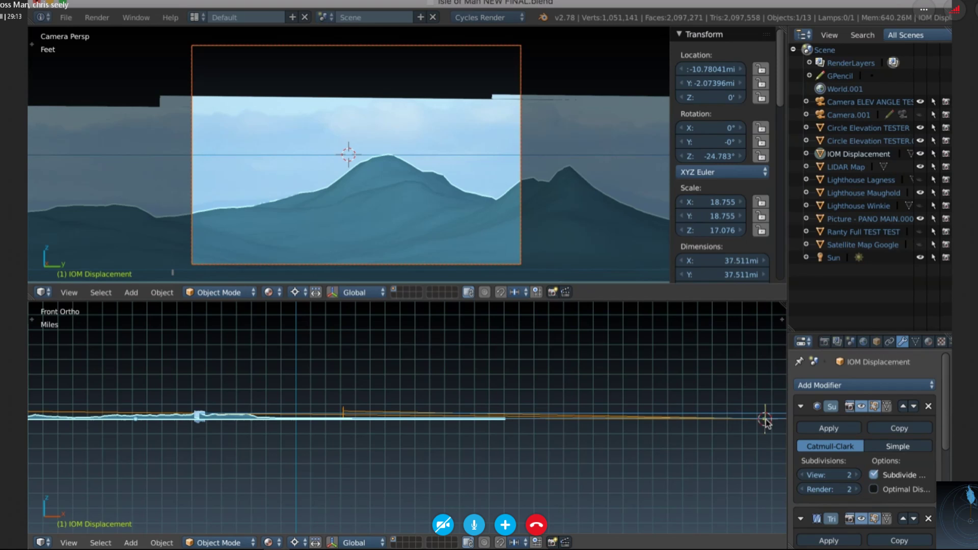
right_click(467, 123)
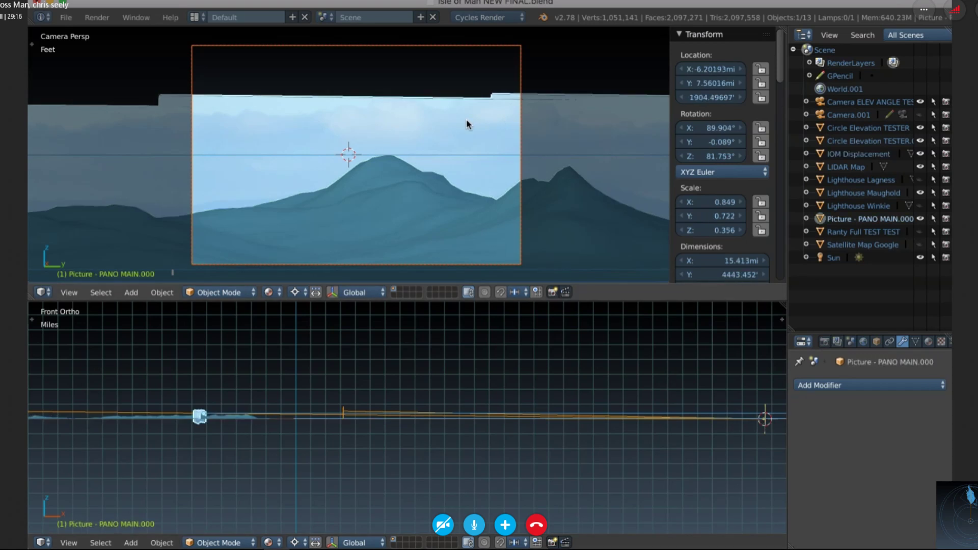
right_click(399, 184)
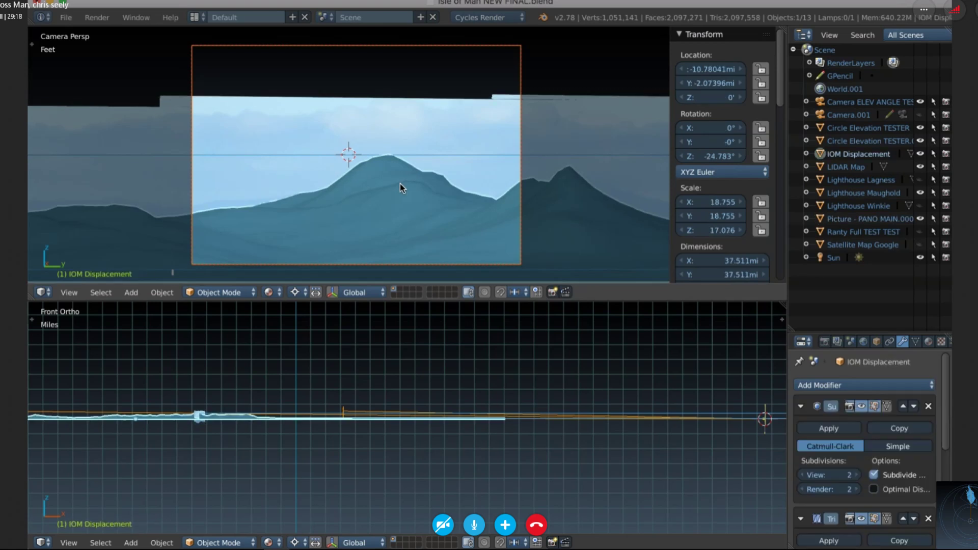
left_click(921, 154)
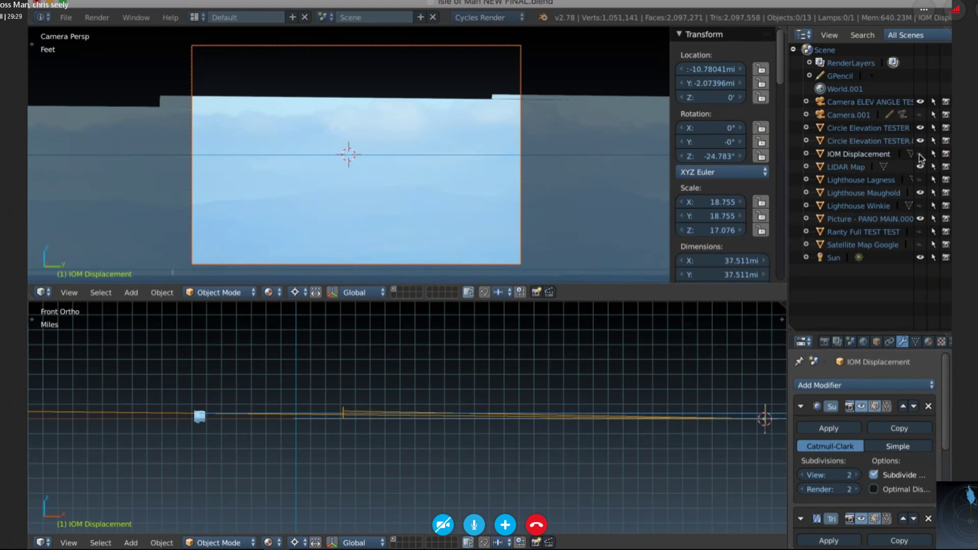
left_click(920, 154)
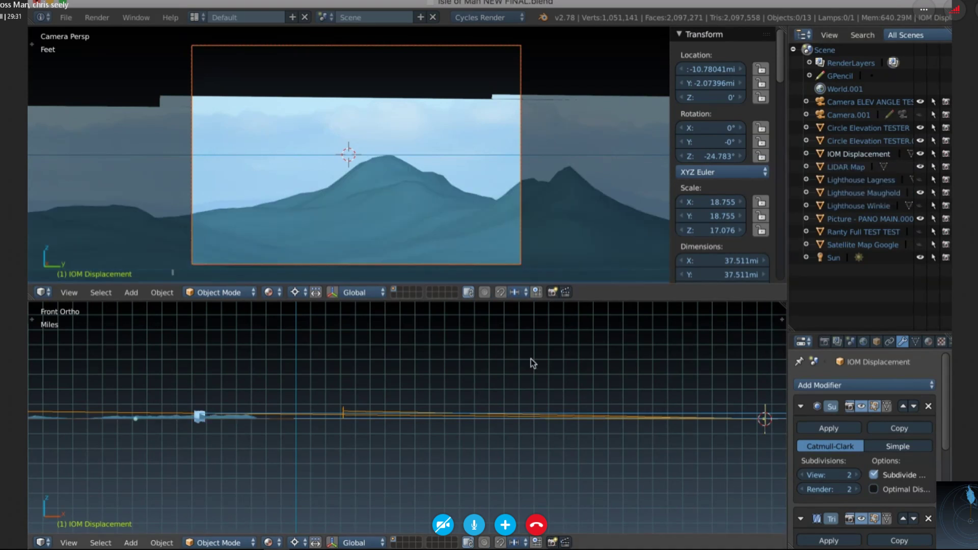
Select the Circle Elevation TESTER object, hide it and show it again to identify its line in the camera view.
left_click(863, 127)
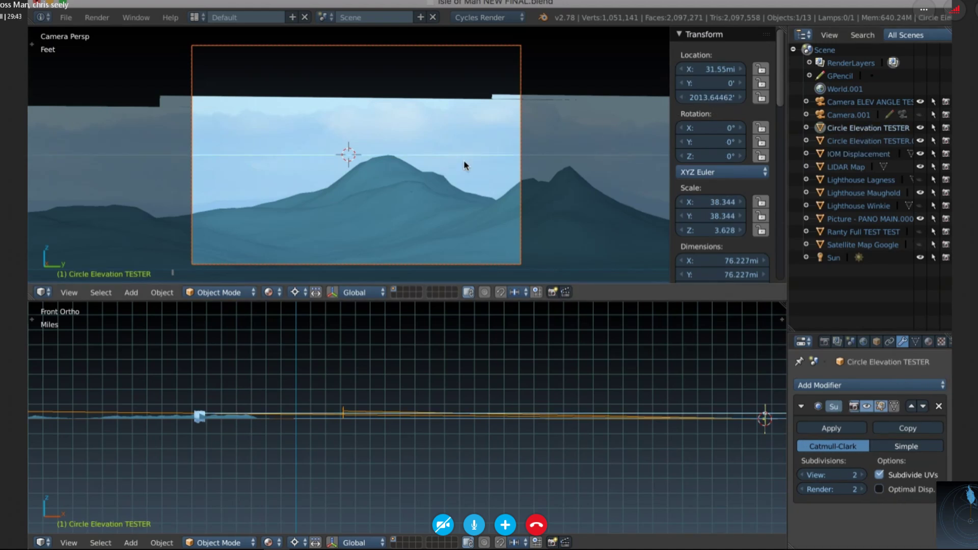
left_click(919, 127)
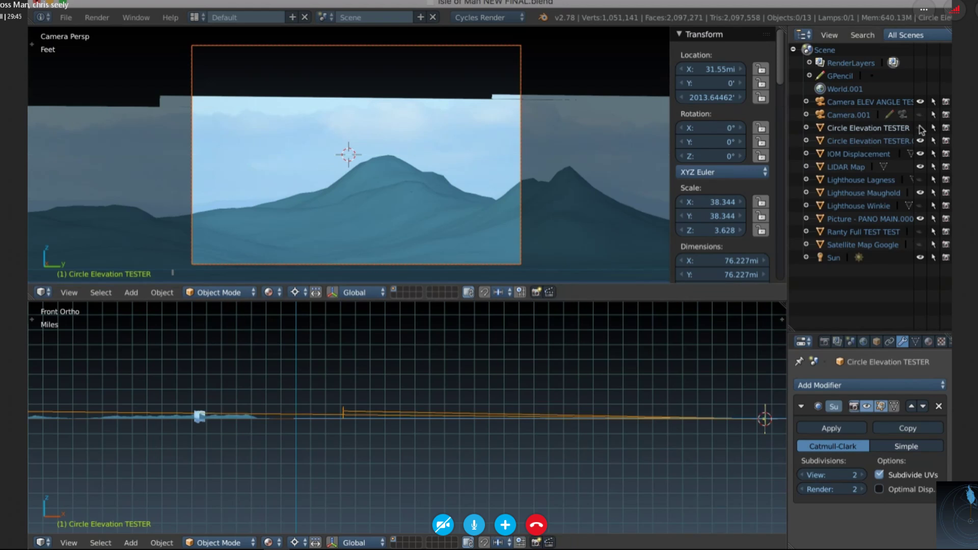
left_click(920, 127)
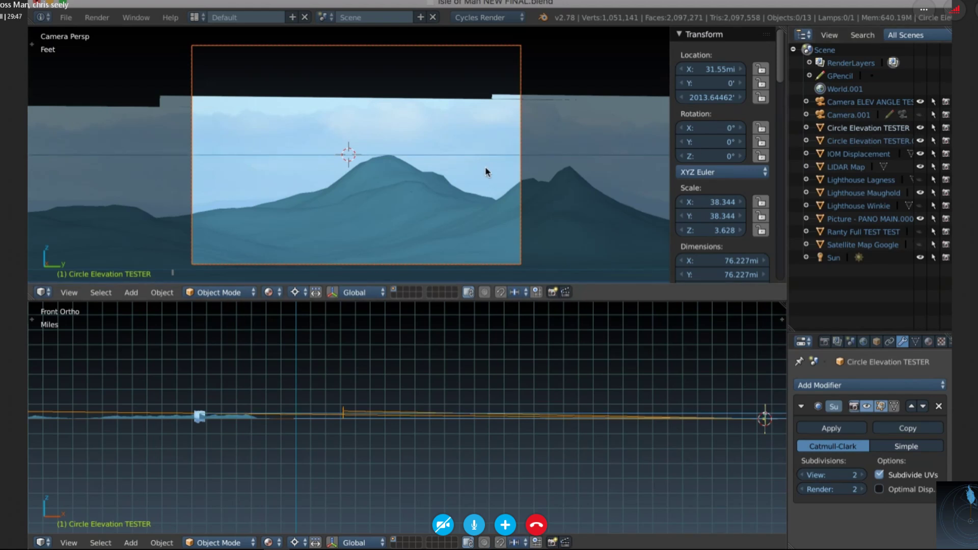
Compare the mountain summit with the elevation circle in a camera view close-up, switching the circle's visibility off and on.
scroll(487, 172, "up", 4)
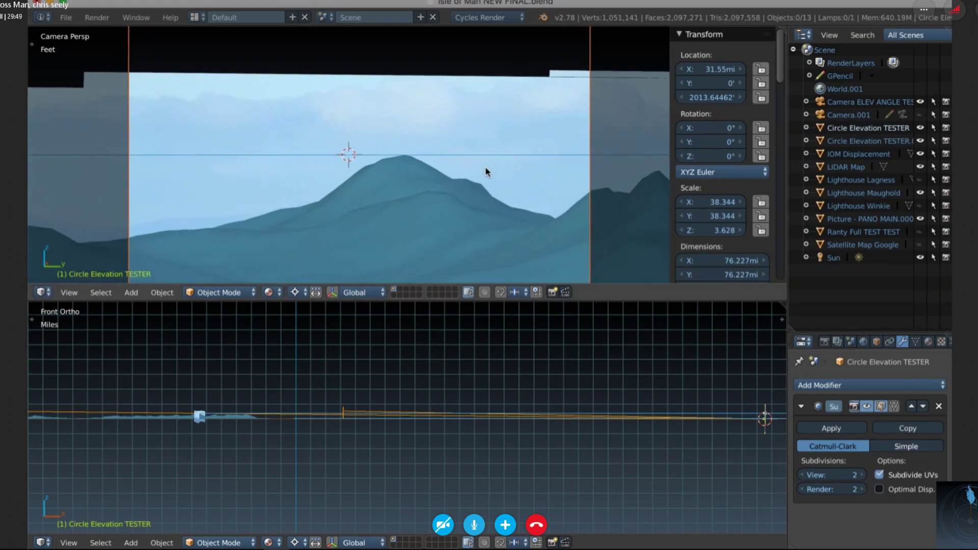
scroll(485, 166, "up", 5)
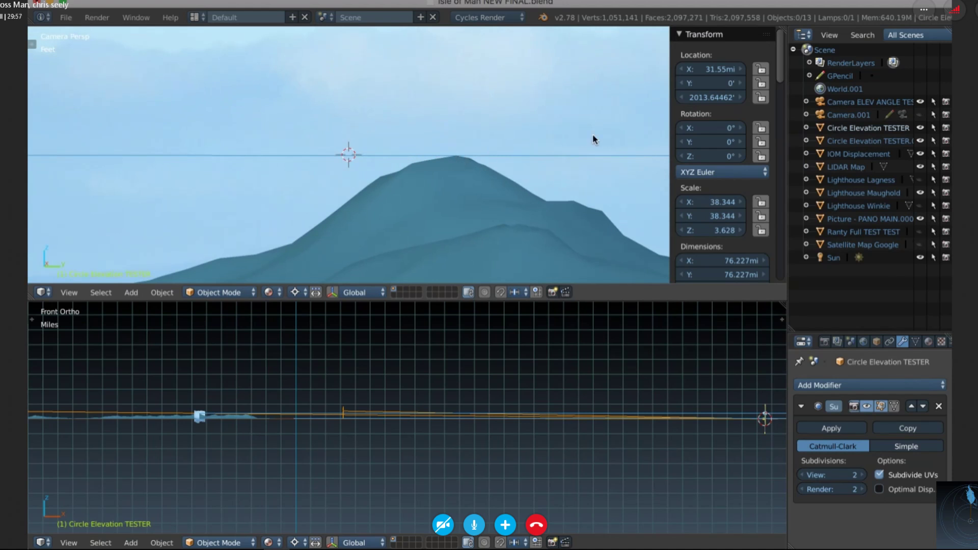
left_click(920, 127)
left_click(921, 128)
left_click(921, 128)
left_click(921, 128)
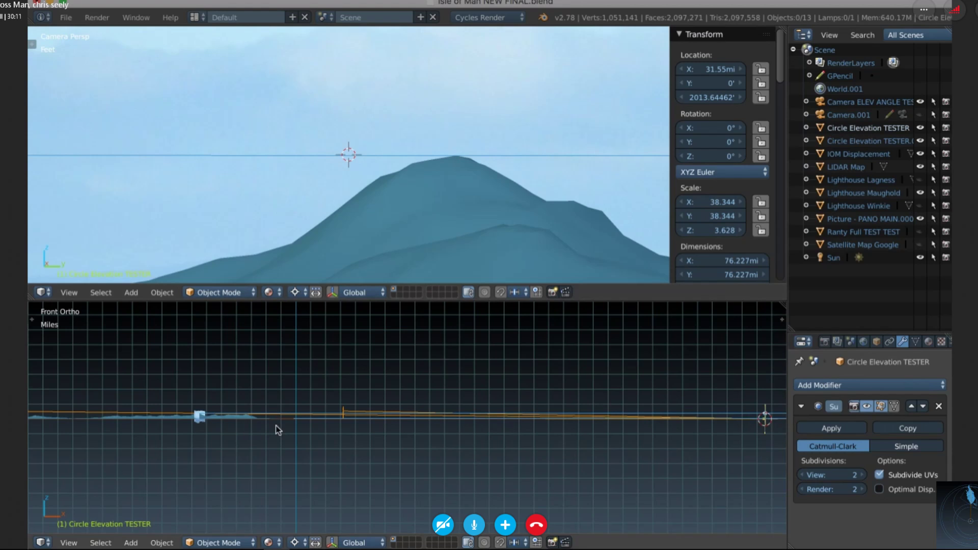
Examine the terrain, curved panorama picture and camera sight line together from a raised oblique angle in the lower viewport.
scroll(276, 426, "up", 2)
scroll(276, 426, "up", 3)
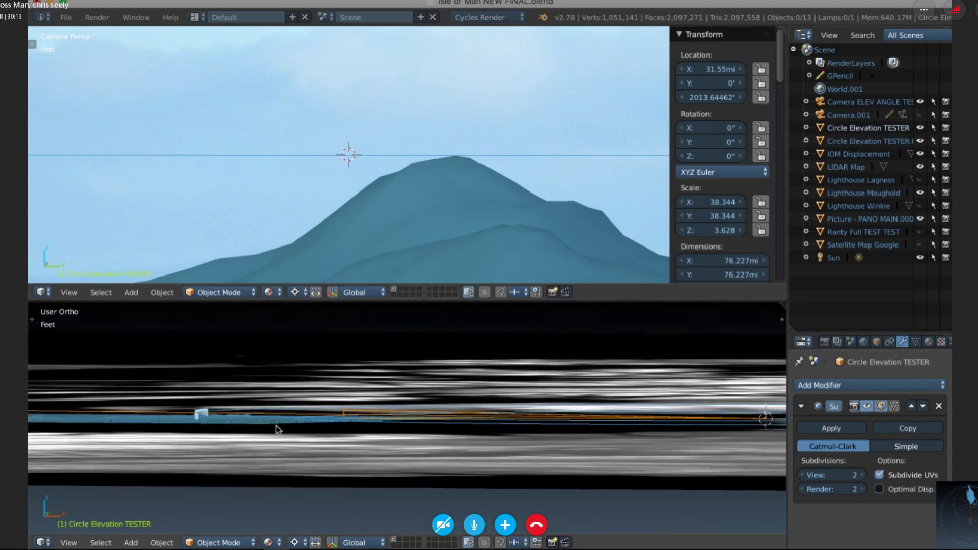
key("KP_8")
key("KP_8")
key("KP_8")
key("KP_8")
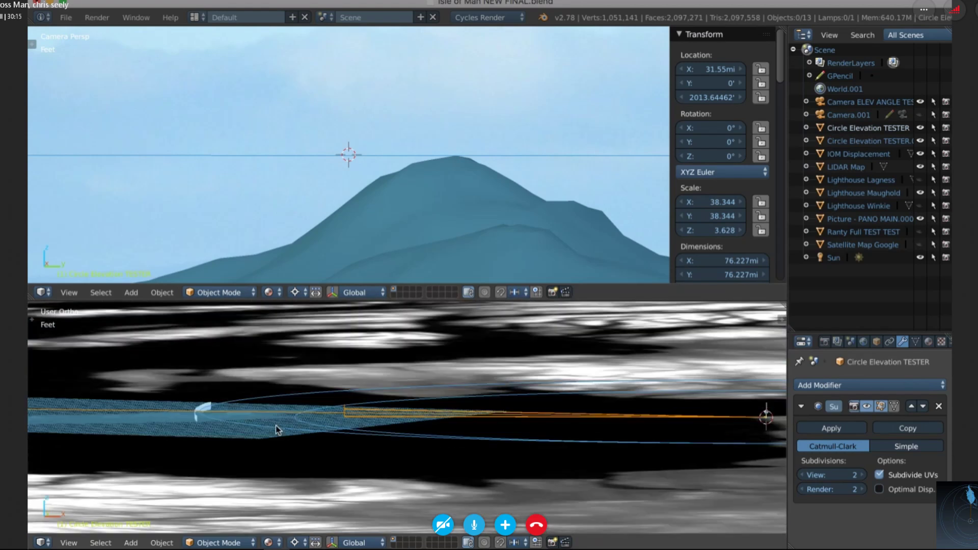
key("KP_8")
key("KP_8")
key("KP_8")
key("KP_8")
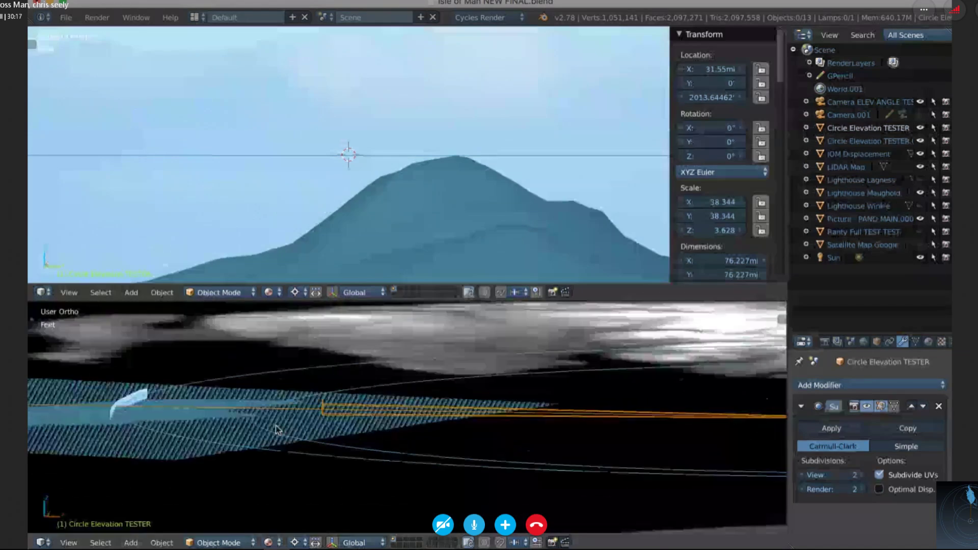
key("KP_8")
key("KP_8")
key("KP_8")
key("KP_8")
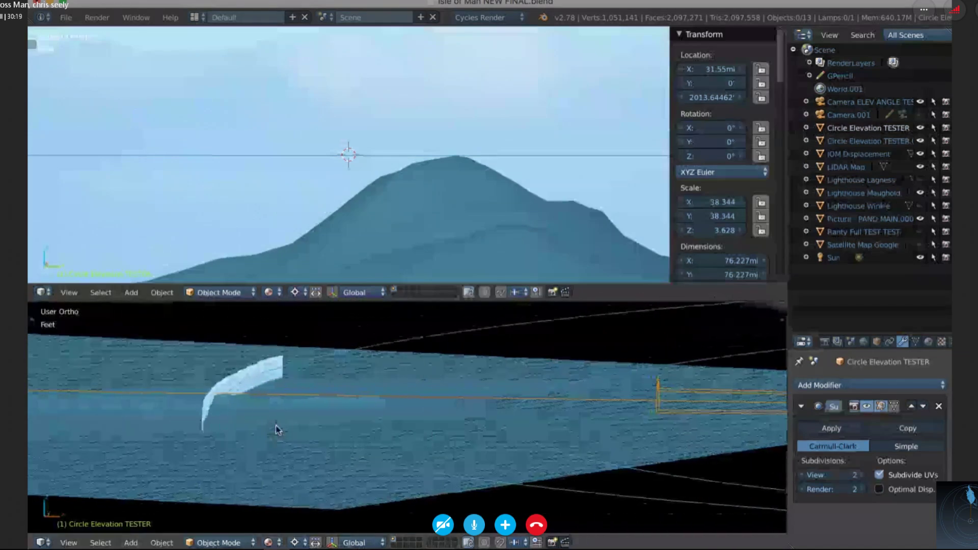
key("KP_8")
key("KP_8")
key("KP_8")
key("KP_8")
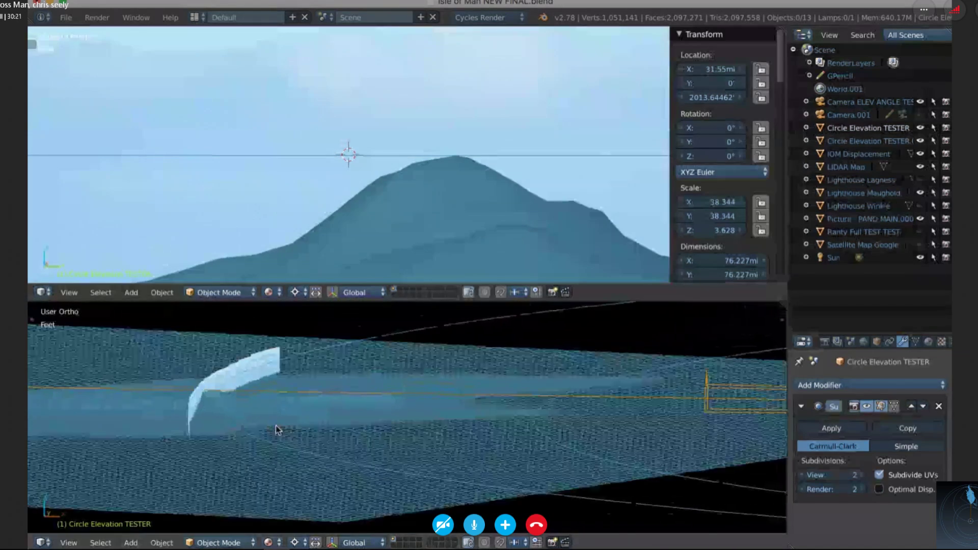
Examine up close where the camera's sight line meets the mountain summit in front of the panorama picture.
scroll(276, 426, "left", 5, "shift")
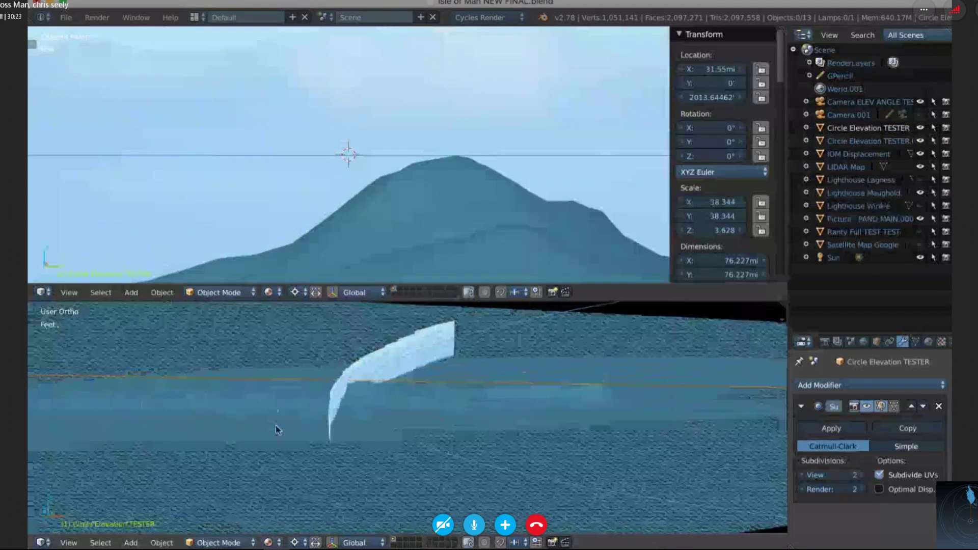
scroll(276, 426, "up", 1)
scroll(480, 171, "down", 5)
scroll(408, 412, "up", 4)
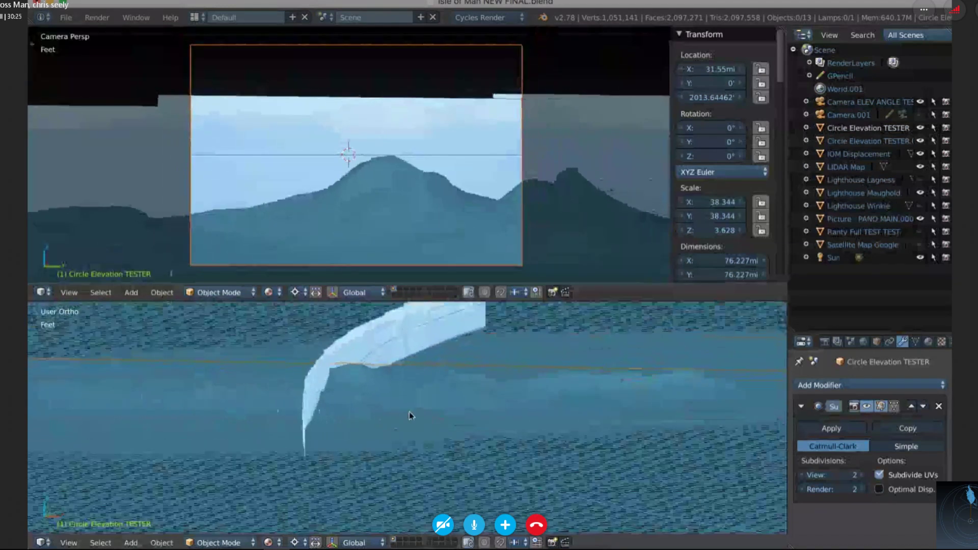
scroll(409, 412, "right", 5)
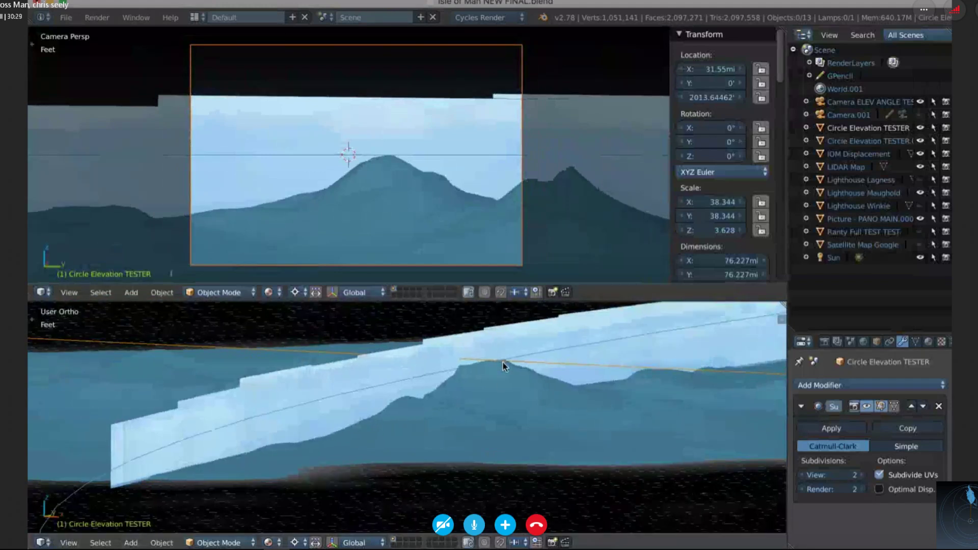
scroll(503, 362, "right", 3, "shift")
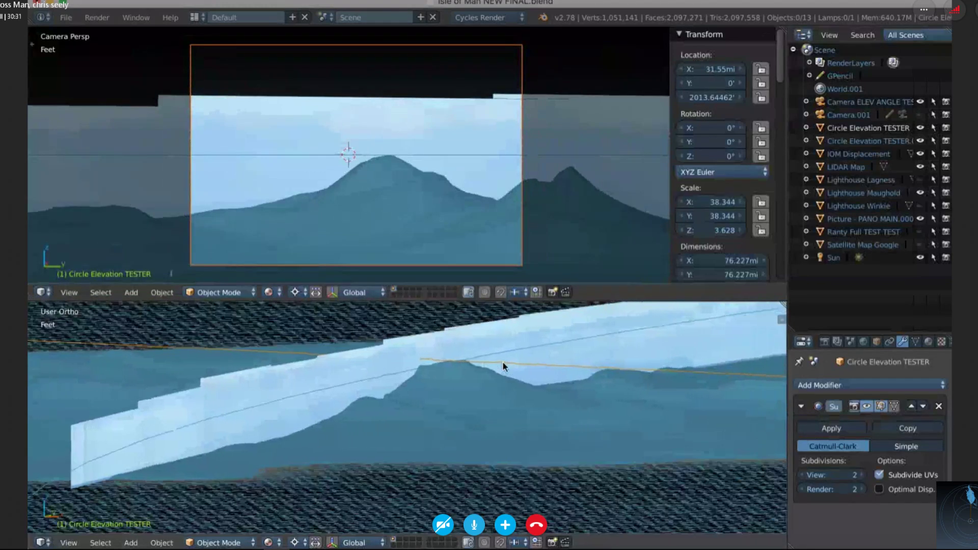
scroll(502, 362, "up", 5, "ctrl")
scroll(502, 362, "up", 3, "shift")
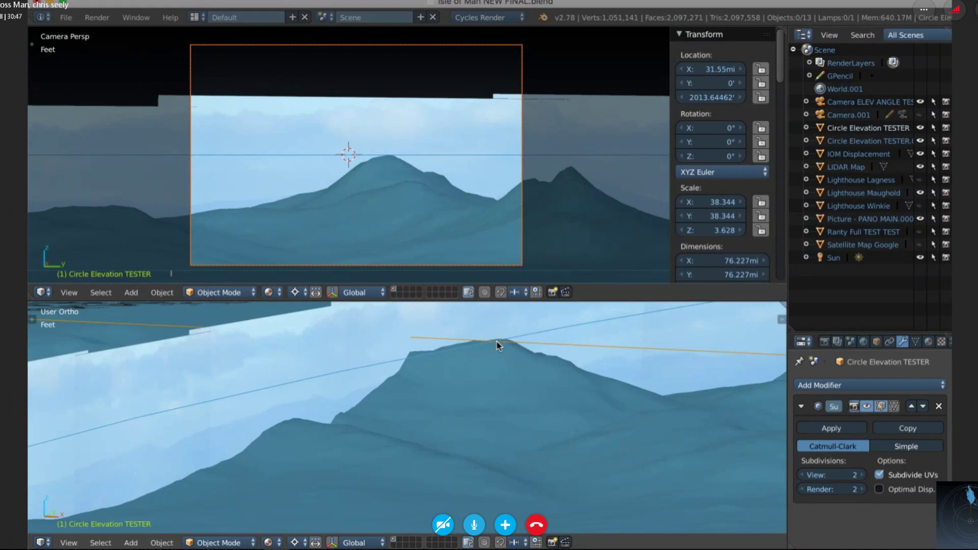
scroll(496, 342, "up", 2)
scroll(497, 341, "up", 4, "shift")
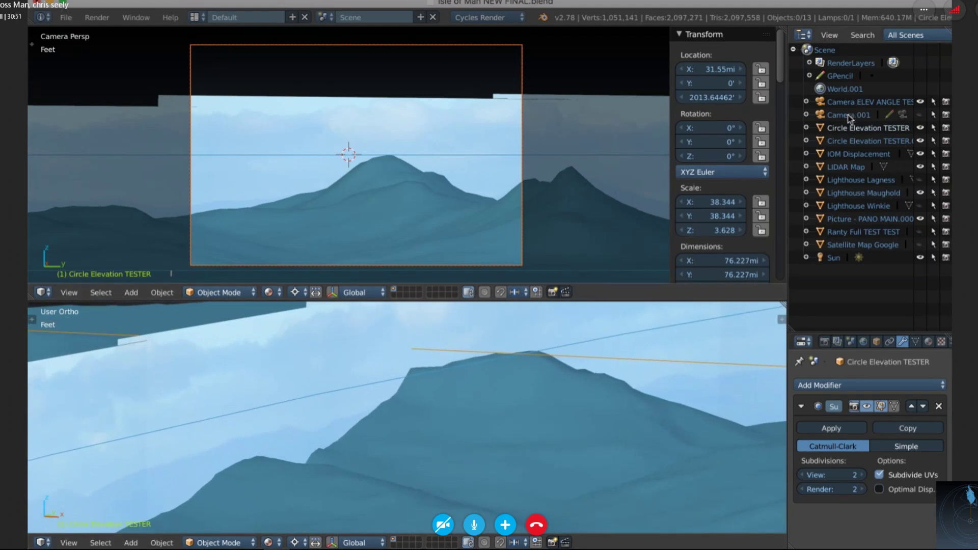
Select Camera ELEV ANGLE TEST and examine its sight line across the summit from several viewing angles.
left_click(859, 104)
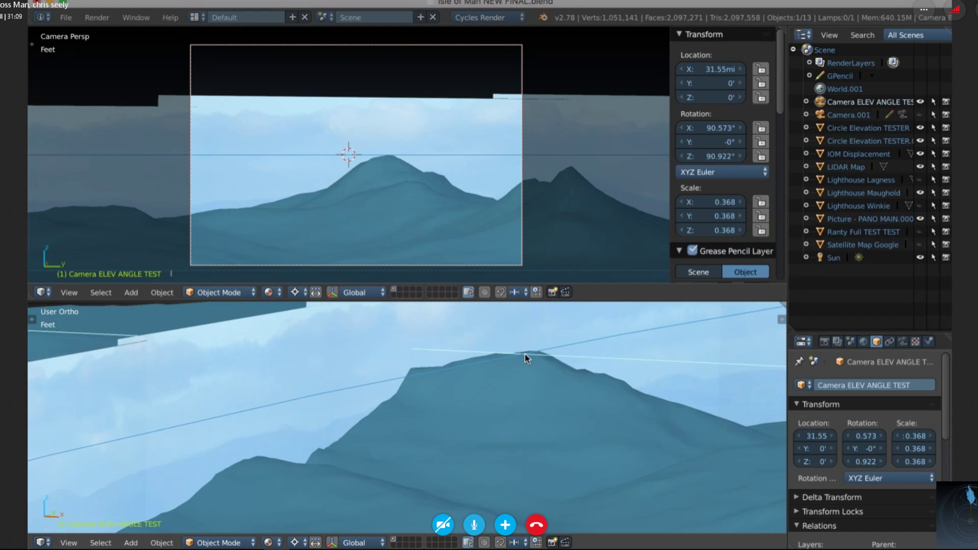
scroll(525, 353, "down", 3)
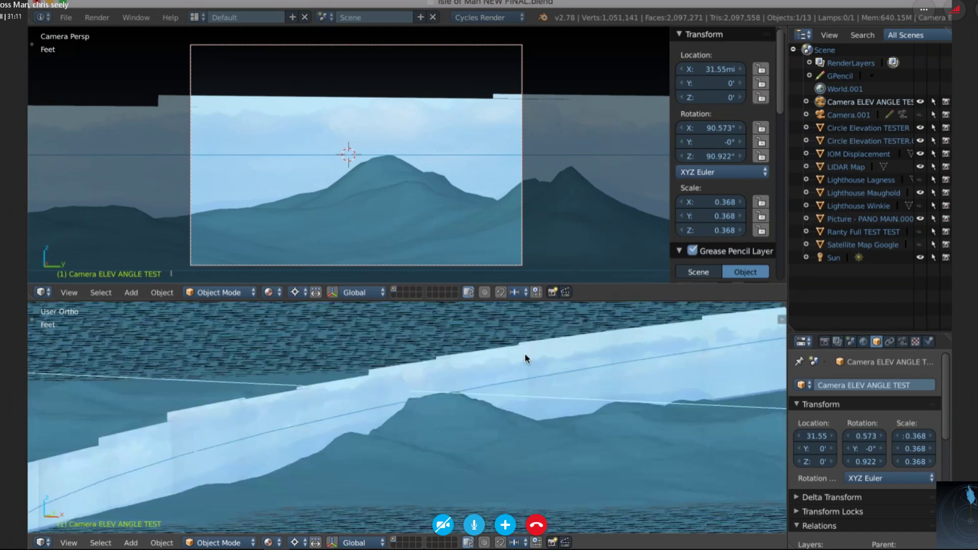
scroll(525, 355, "down", 2)
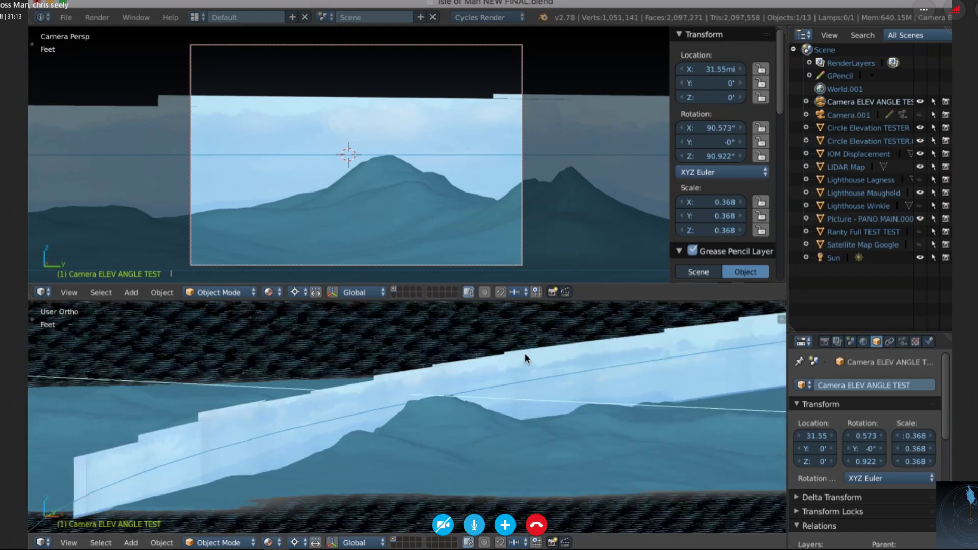
scroll(525, 353, "up", 4)
scroll(525, 354, "down", 2)
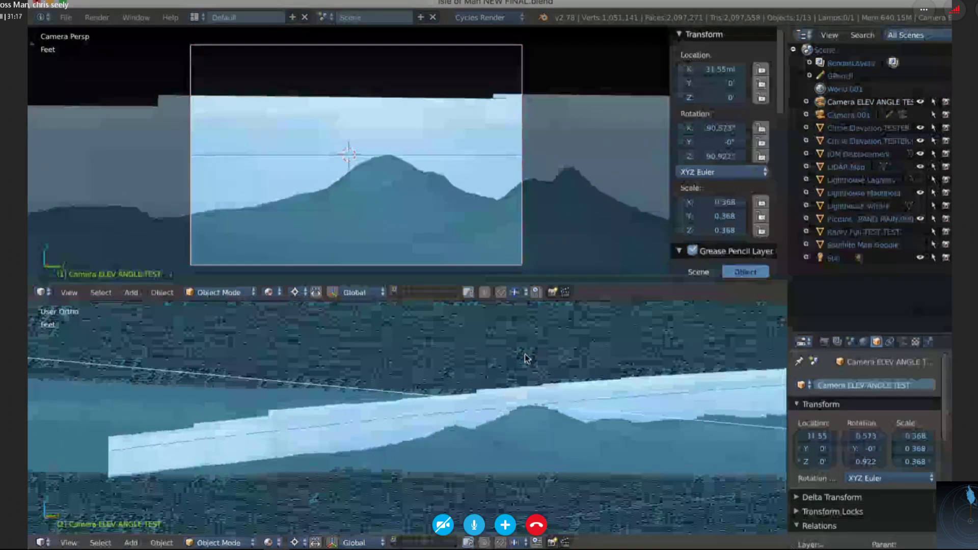
scroll(524, 353, "down", 2)
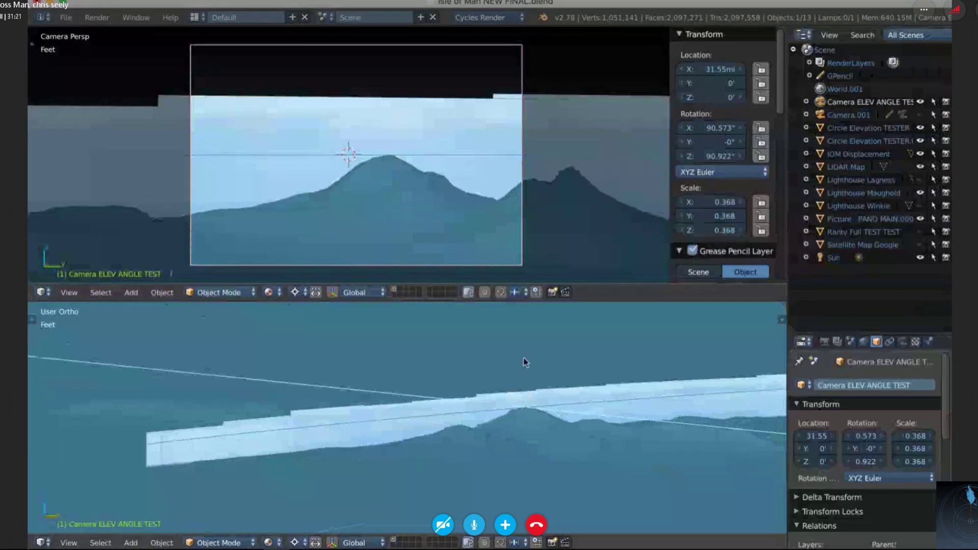
scroll(530, 412, "down", 1)
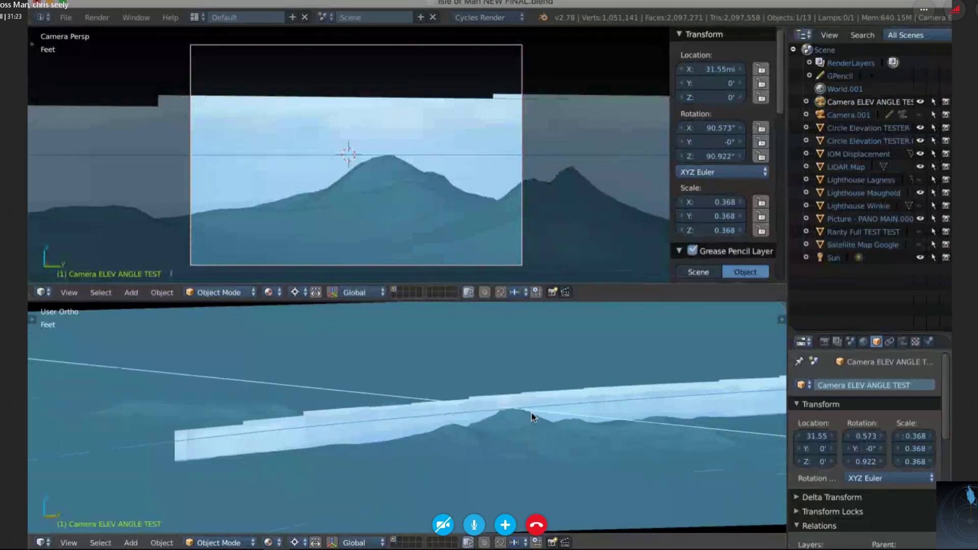
scroll(530, 412, "up", 2)
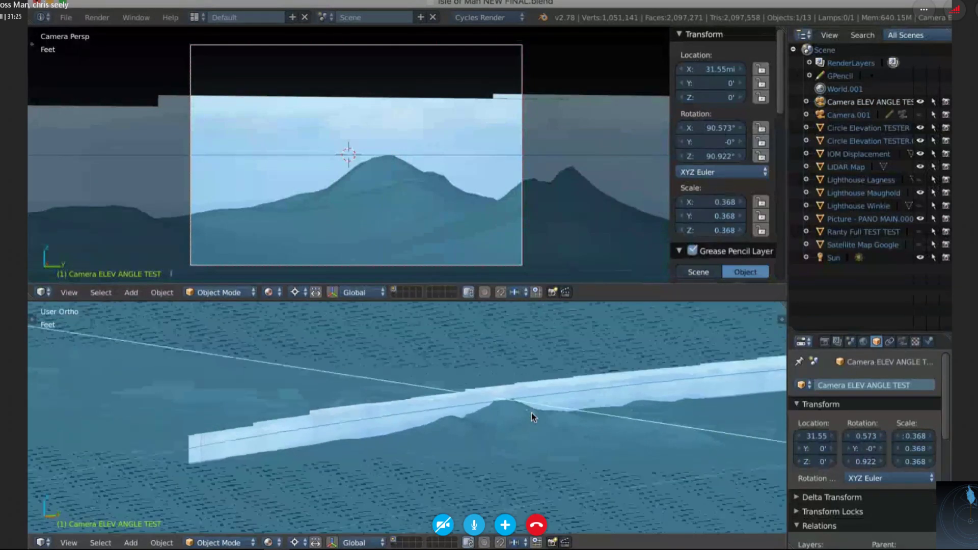
scroll(531, 413, "down", 2)
scroll(531, 412, "up", 3)
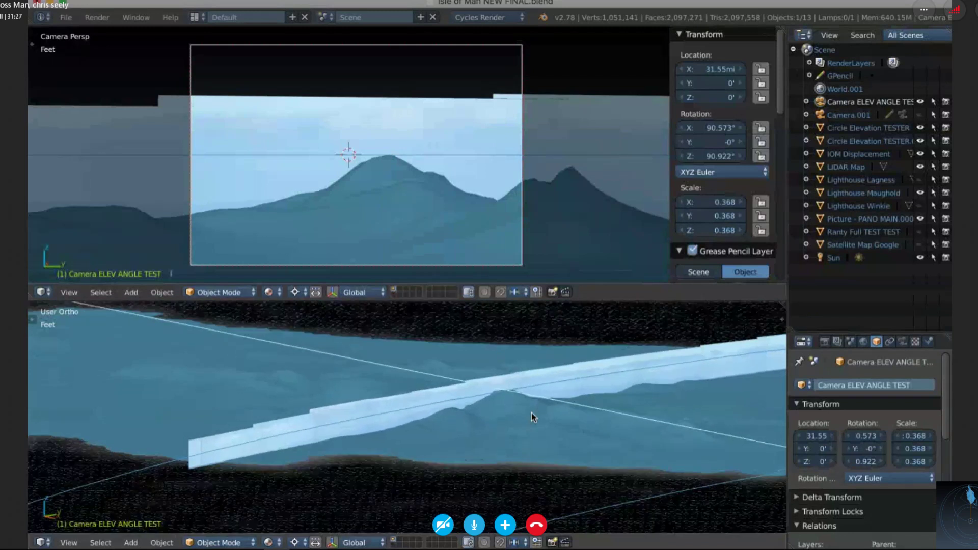
scroll(530, 412, "right", 3)
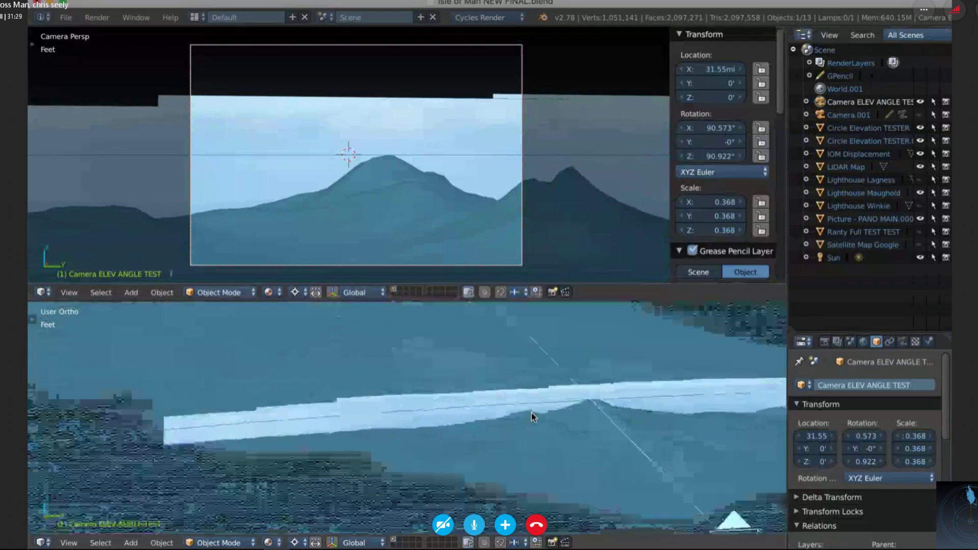
Swing Camera ELEV ANGLE TEST about Z to about 94.122°, then rotate it back to 90.922° on the summit.
left_click_drag(720, 155, 723, 155)
scroll(723, 157, "up", 2, "ctrl")
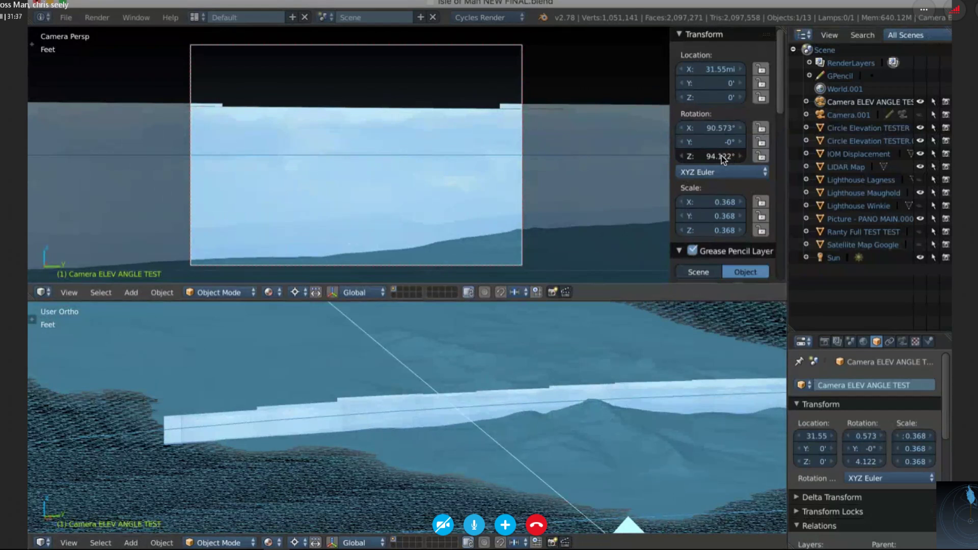
scroll(721, 155, "down", 3, "ctrl")
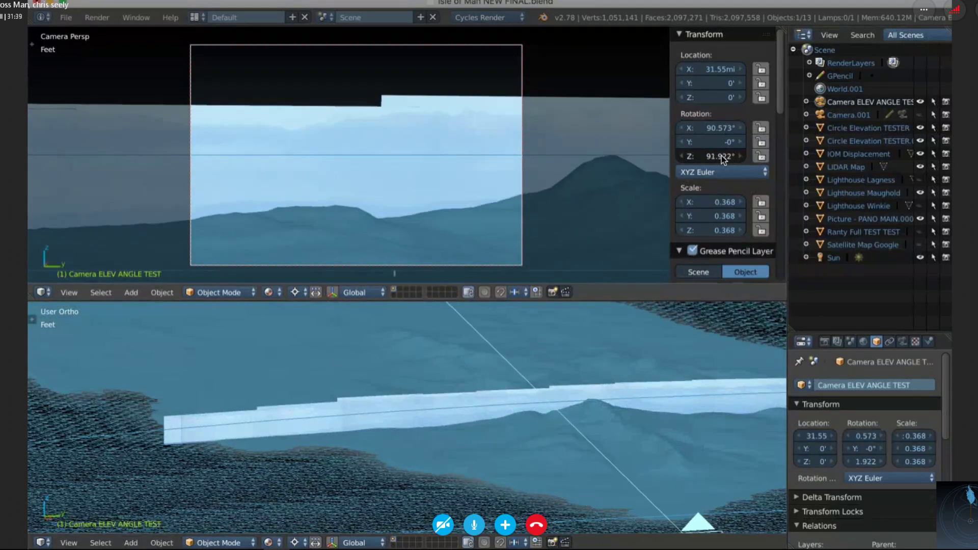
scroll(721, 155, "down", 2, "ctrl")
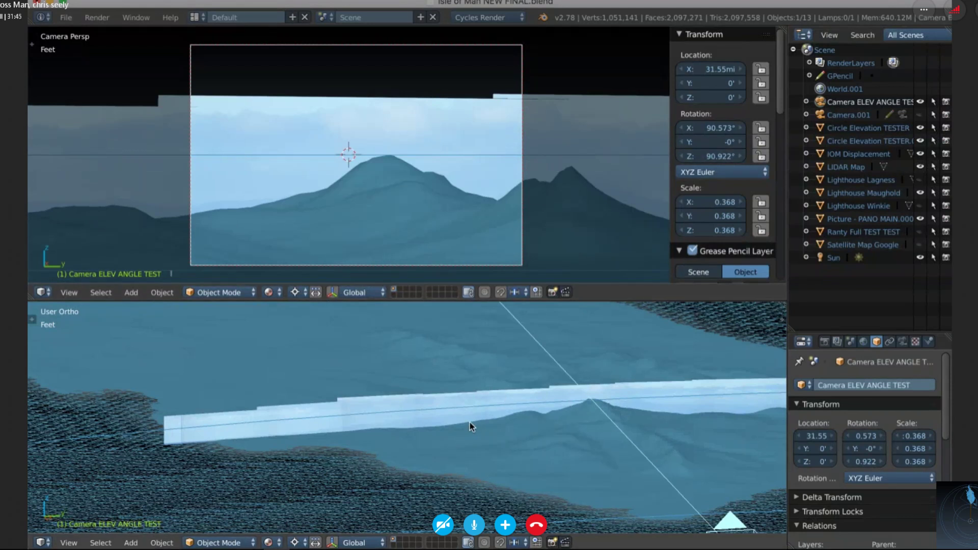
scroll(470, 422, "down", 2)
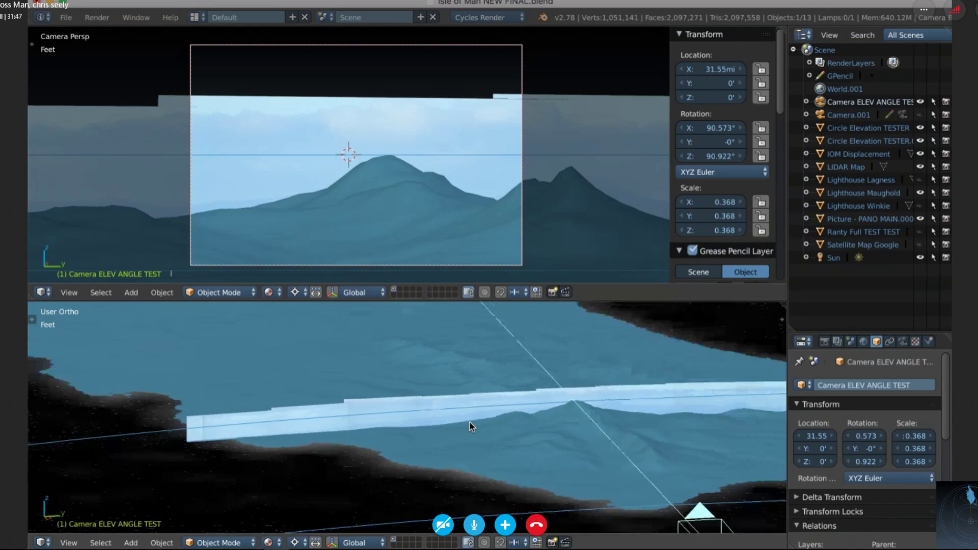
Scale the panorama picture away from the camera to about 0.865 in X, 0.736 in Y and 0.363 in Z.
scroll(469, 422, "down", 2)
scroll(469, 423, "down", 2)
scroll(469, 423, "down", 3)
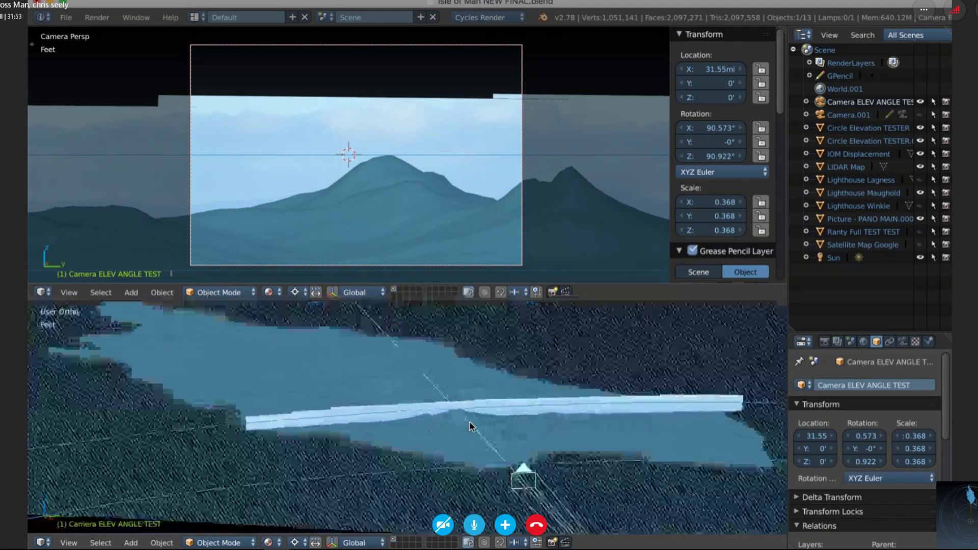
scroll(469, 154, "down", 1)
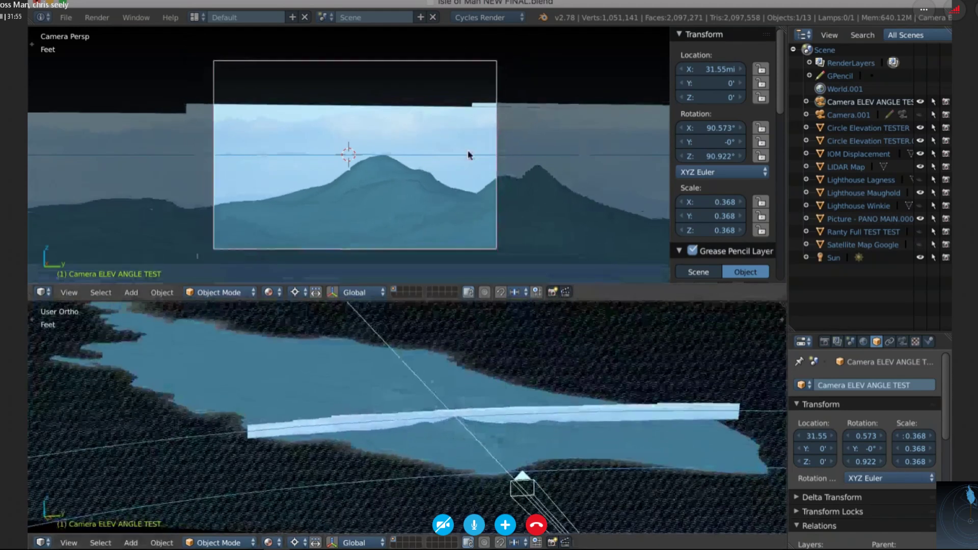
scroll(469, 154, "down", 1)
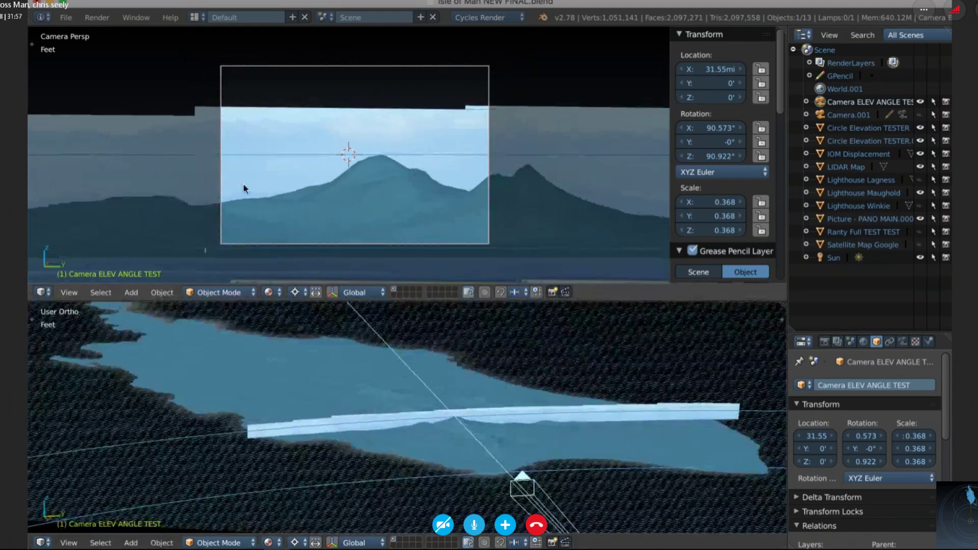
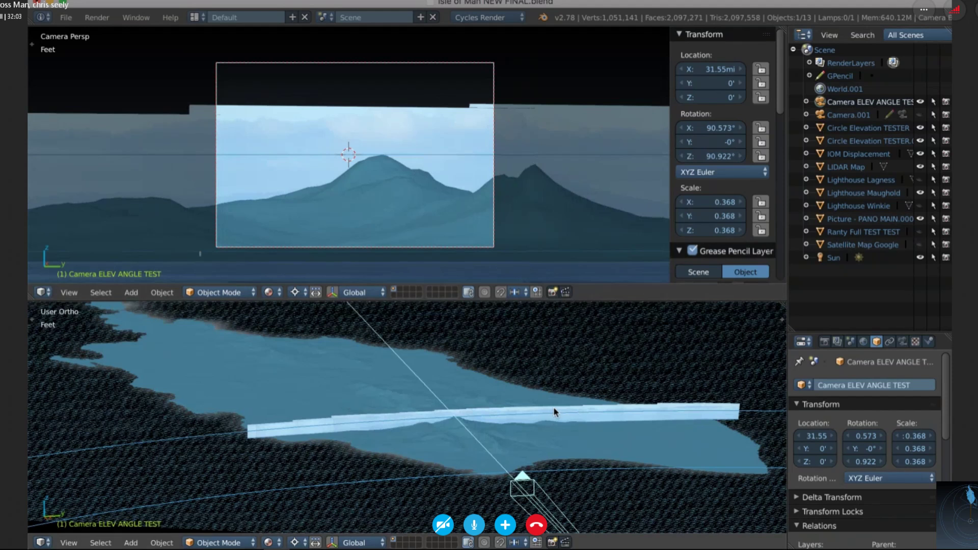
right_click(553, 408, "shift")
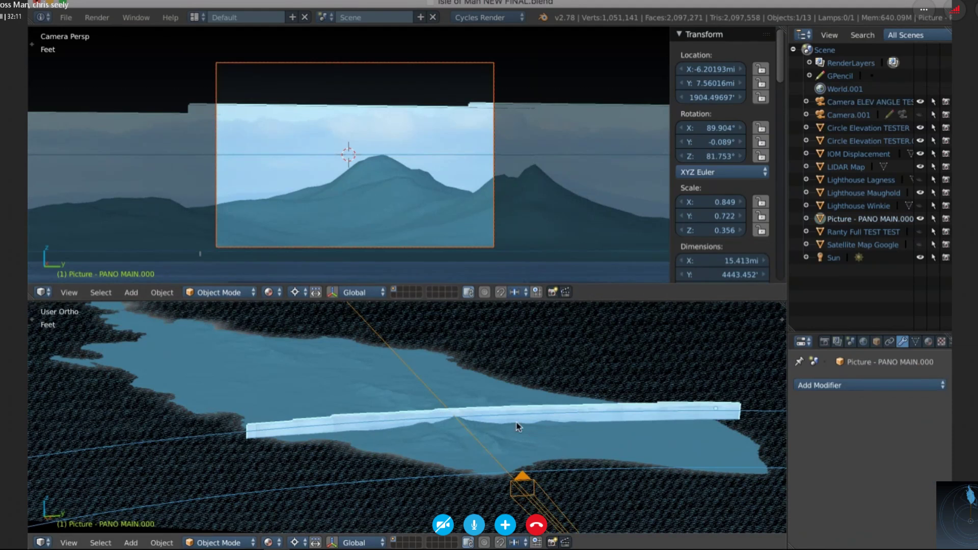
key("s")
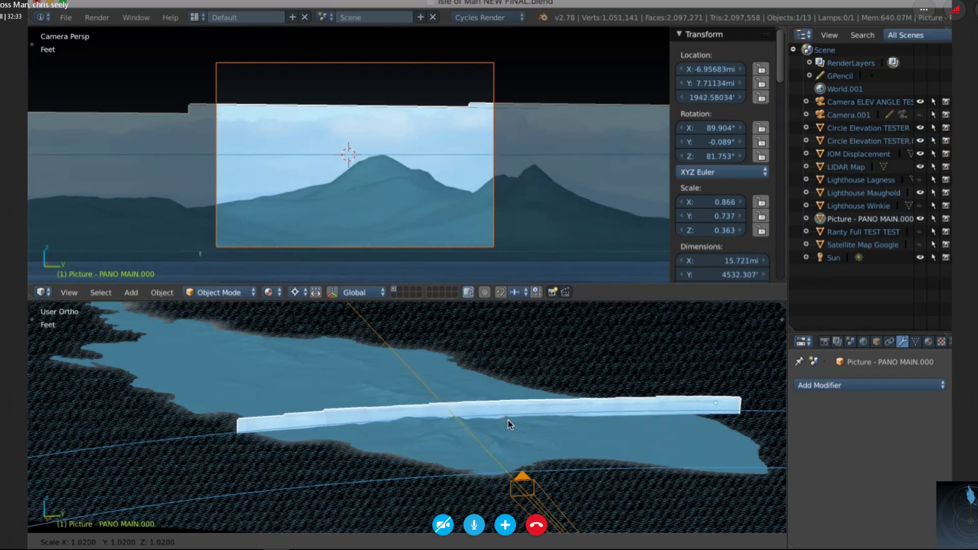
left_click(508, 421)
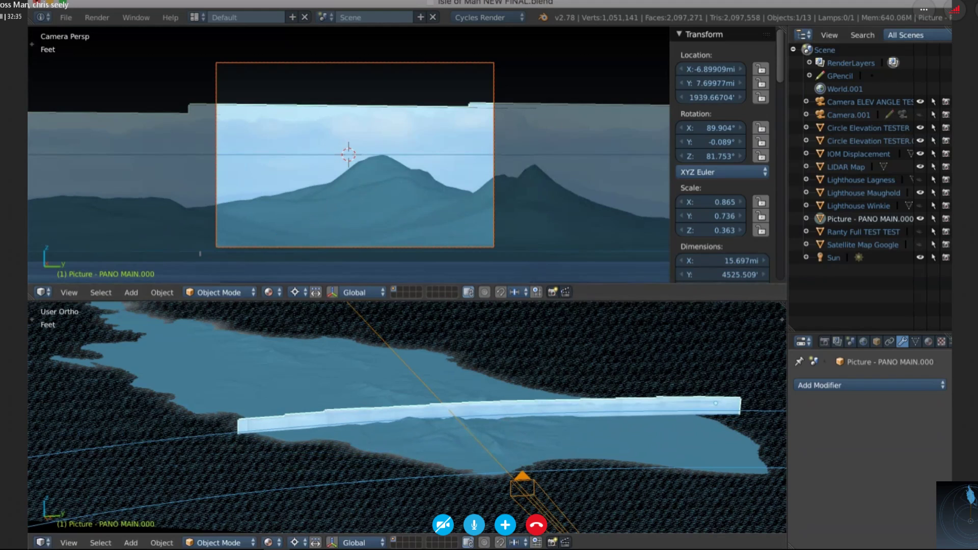
Select Camera ELEV ANGLE TEST and rotate it about Z to about 94.122°, swinging its sight line off the summit.
left_click(855, 102)
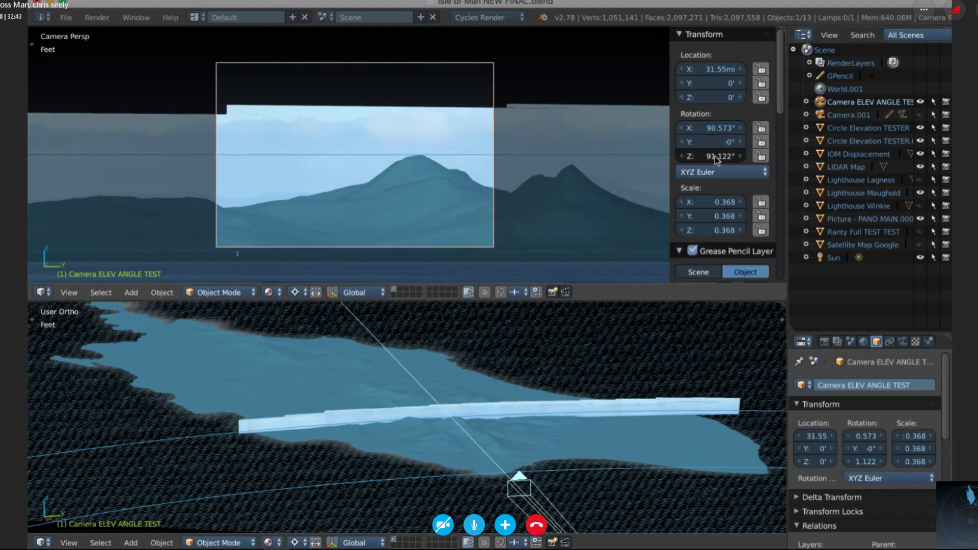
left_click_drag(714, 156, 723, 157)
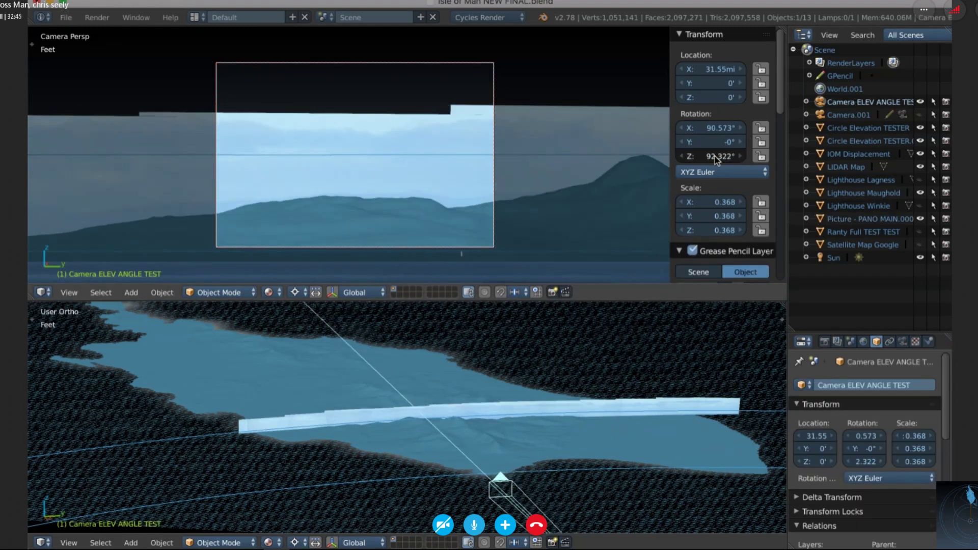
scroll(714, 156, "up", 7, "ctrl")
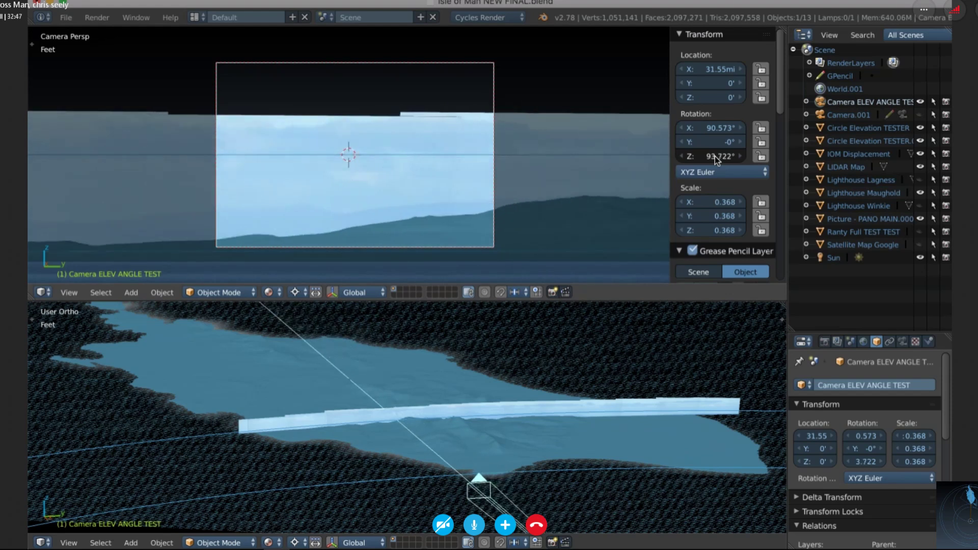
scroll(714, 156, "up", 2, "ctrl")
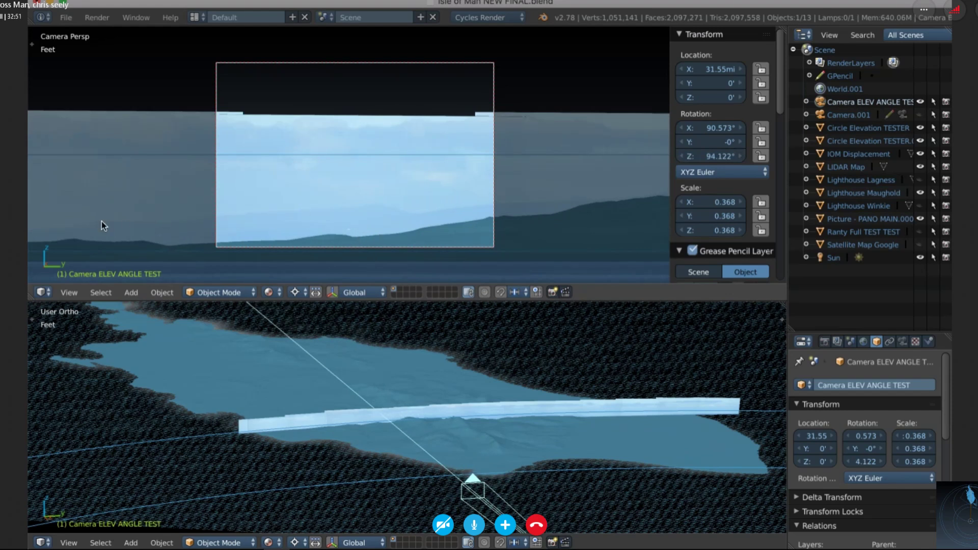
Scale the panorama picture farther back across the terrain, to about 0.891 in X, 0.757 in Y and 0.374 in Z.
scroll(362, 216, "up", 2)
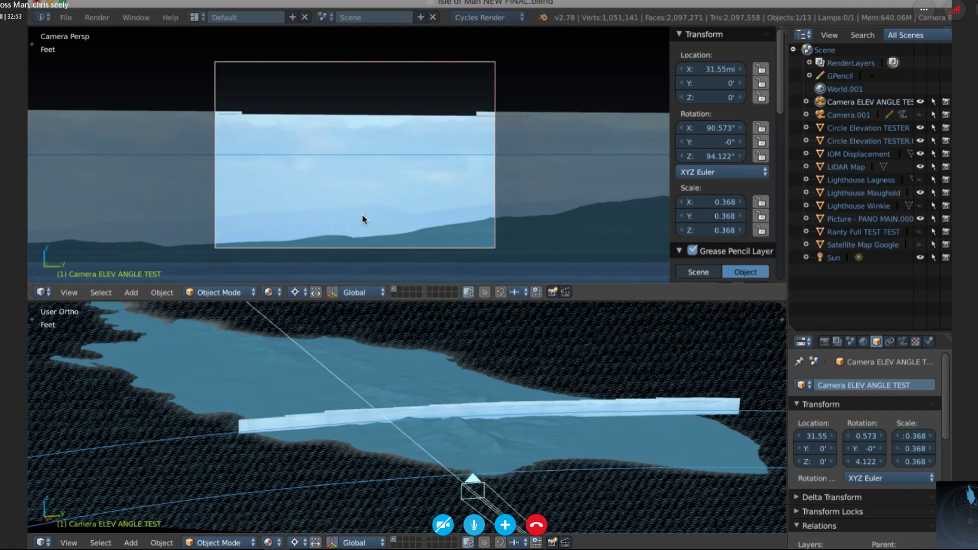
scroll(362, 219, "up", 1)
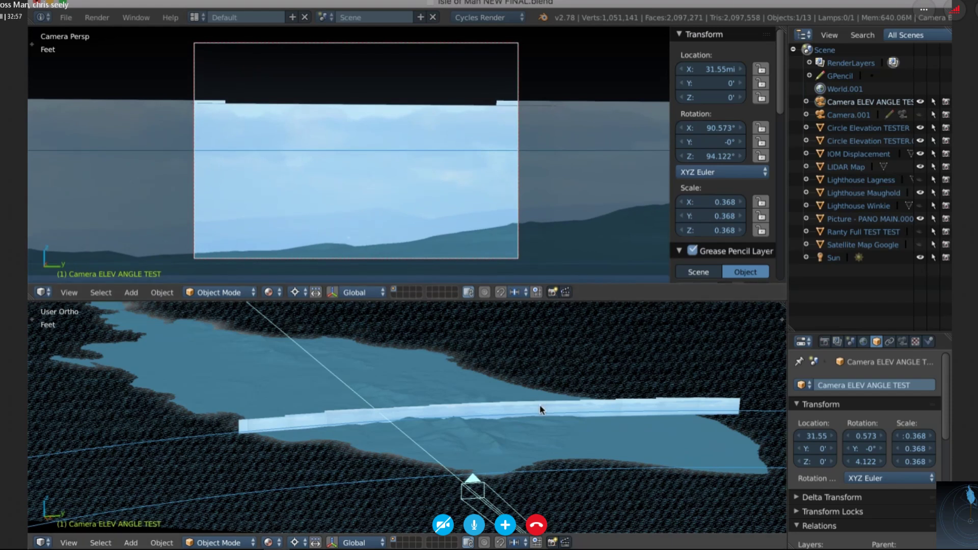
right_click(540, 410)
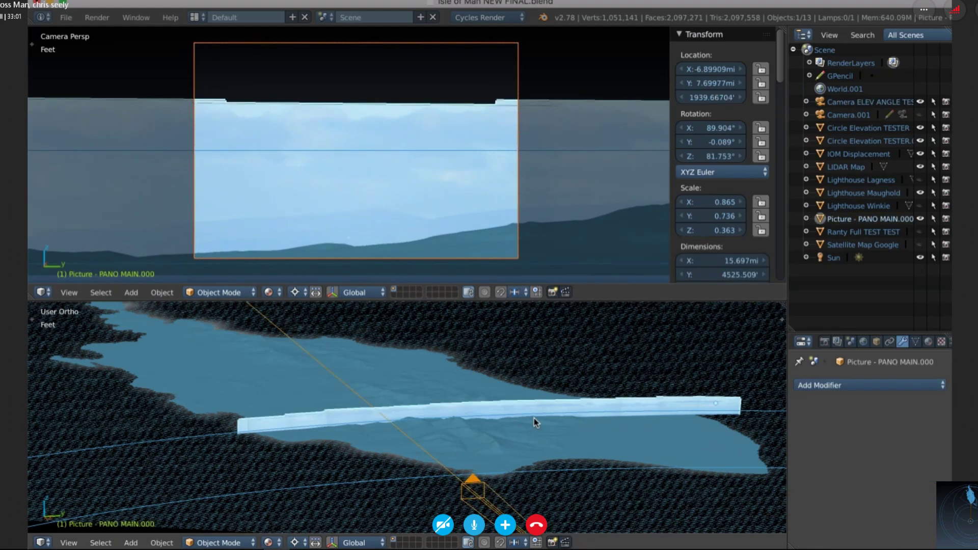
key("s")
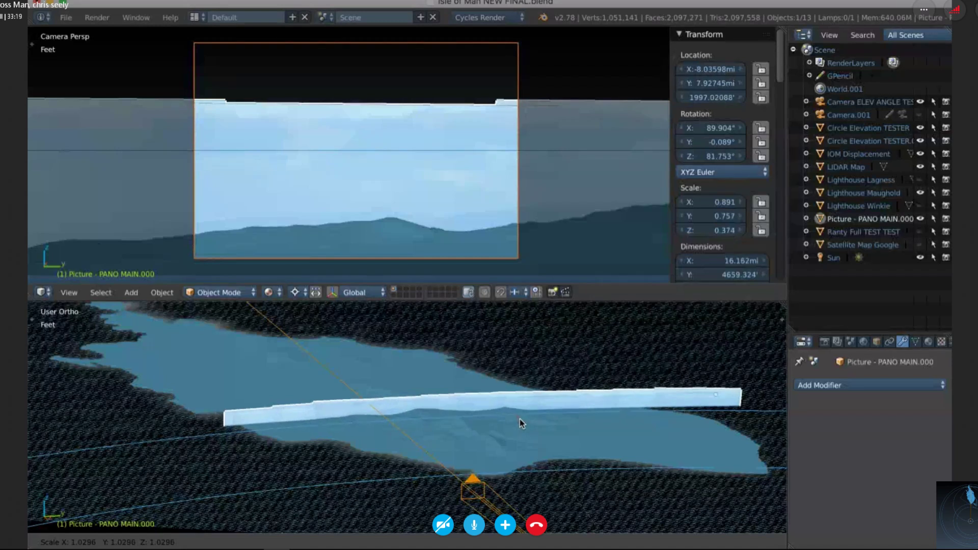
left_click(520, 418)
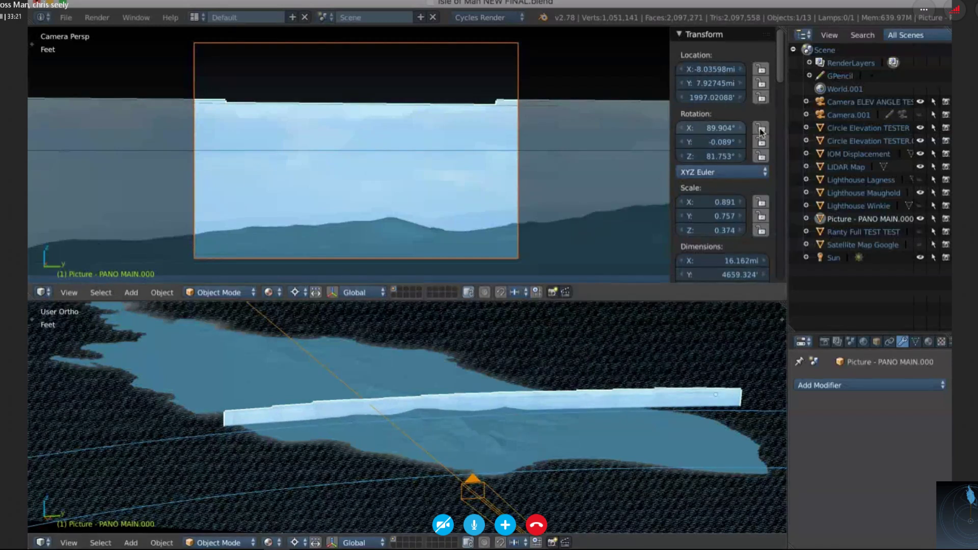
Select Camera ELEV ANGLE TEST and rotate it about Z to about 95.722°.
left_click(853, 103)
left_click_drag(710, 158, 715, 158)
scroll(710, 158, "up", 1, "ctrl")
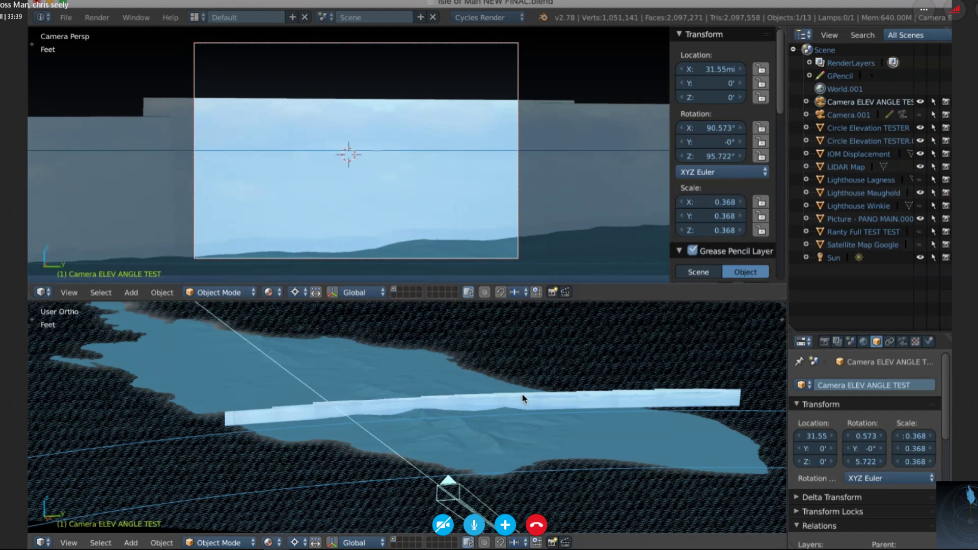
Scale the panorama picture back behind the mountains, to about 1.103 in X, 0.938 in Y and 0.462 in Z.
scroll(521, 393, "up", 1)
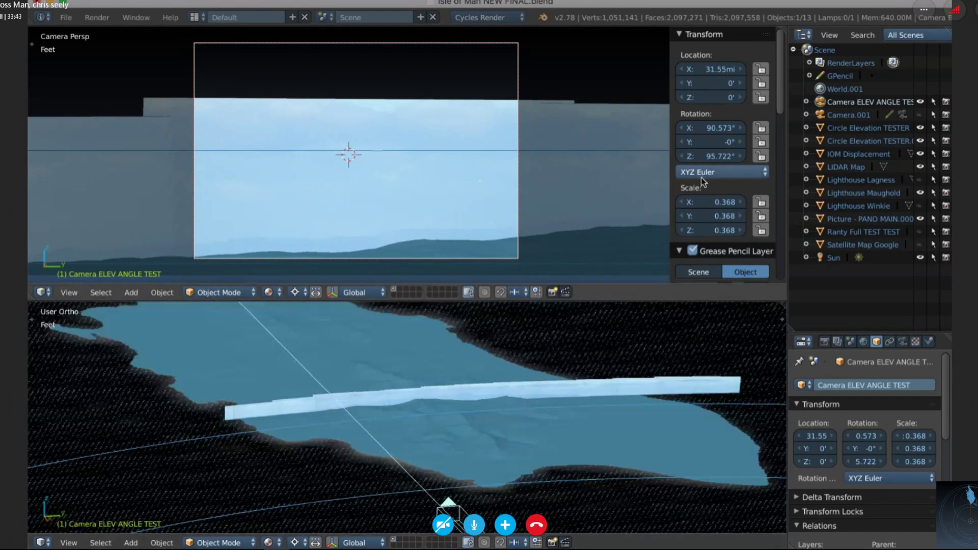
right_click(590, 391)
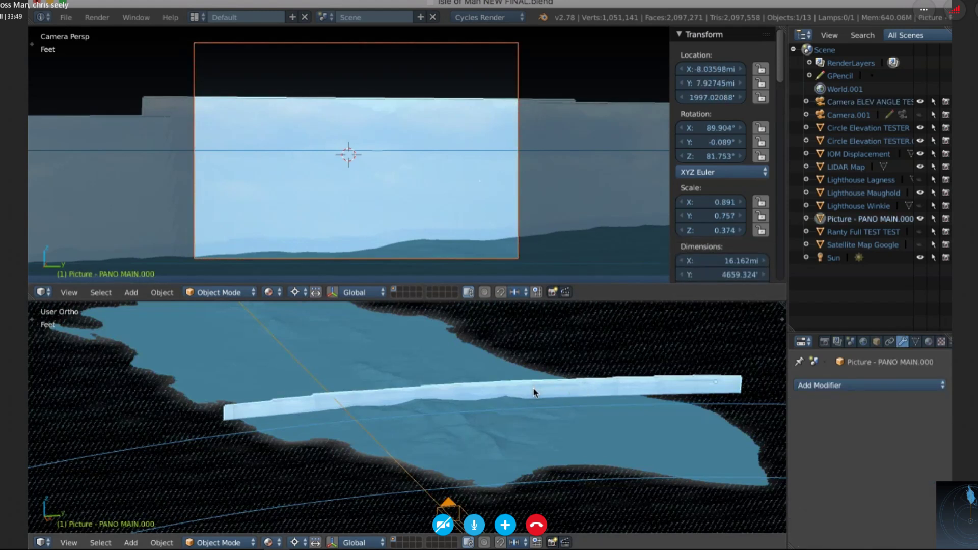
key("s")
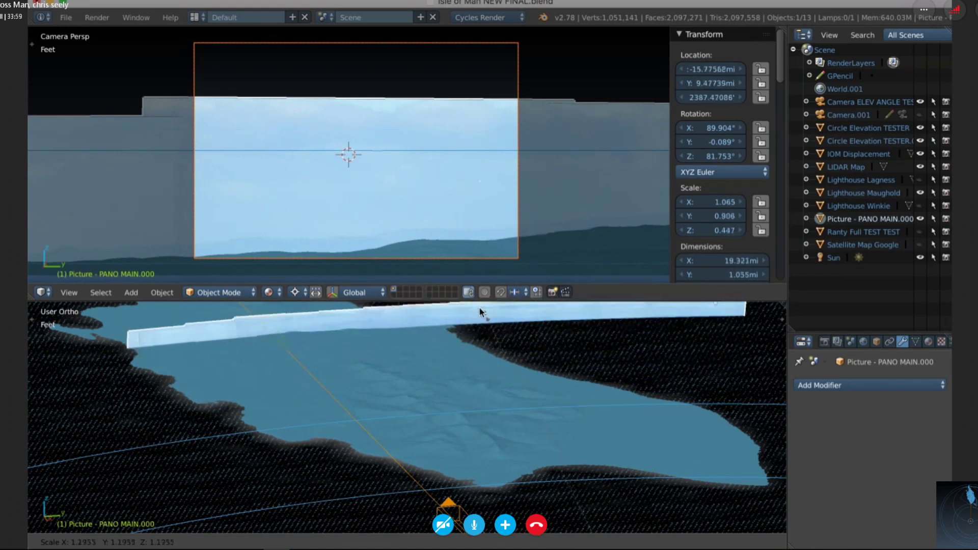
left_click(472, 301)
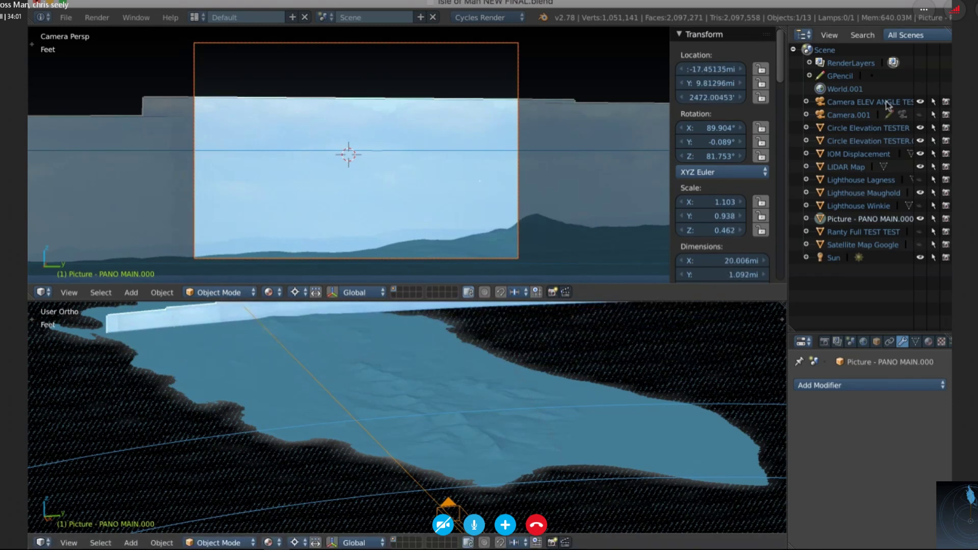
Rotate Camera ELEV ANGLE TEST about Z to about 95.122°, bringing the distant peak into the camera frame.
left_click(885, 101)
left_click_drag(723, 157, 718, 157)
scroll(722, 156, "up", 2, "ctrl")
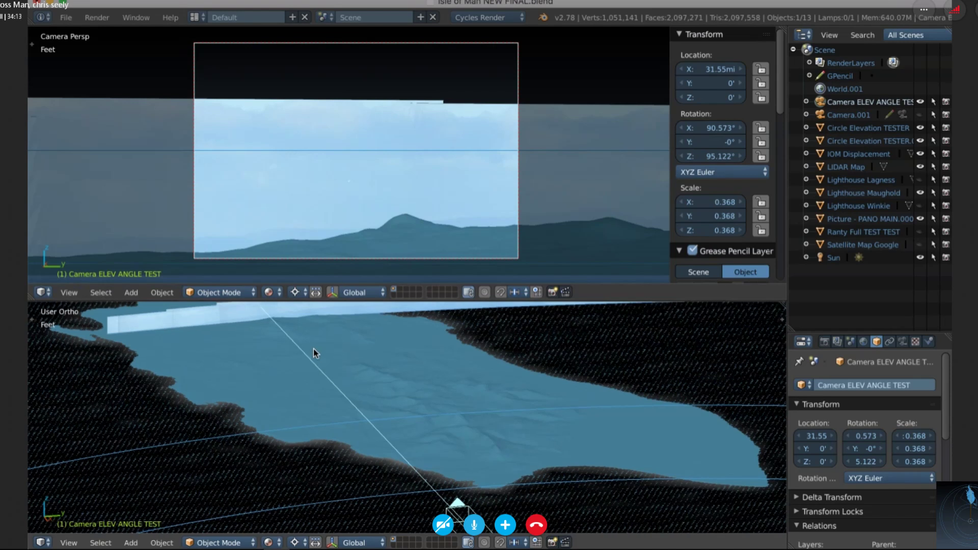
Scale the panorama picture down toward the camera, to about 0.962 in X, 0.818 in Y and 0.403 in Z.
scroll(313, 348, "up", 3)
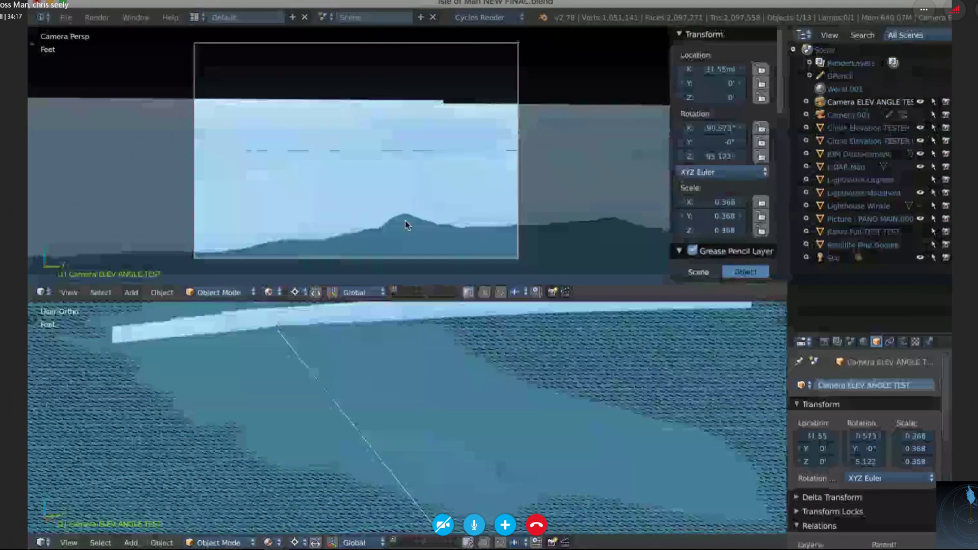
right_click(517, 315)
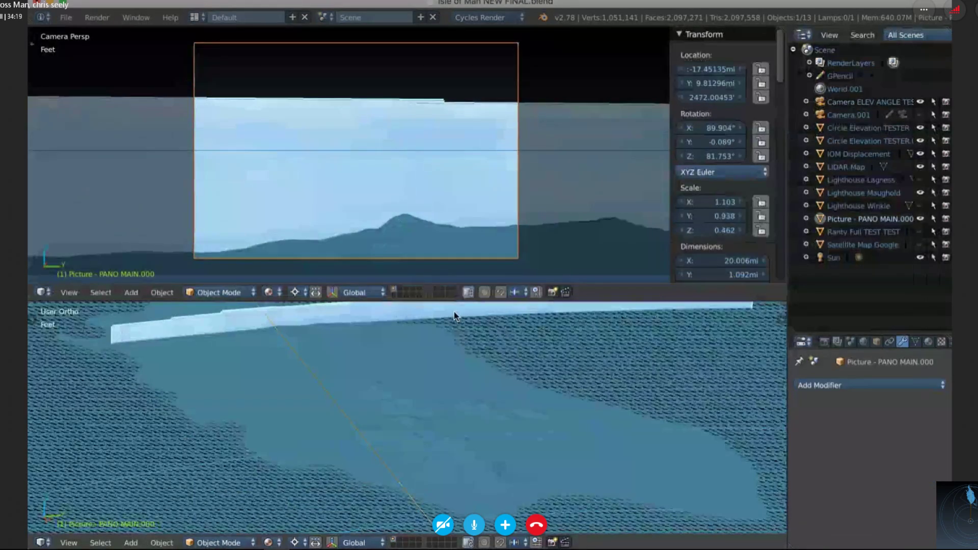
key("s")
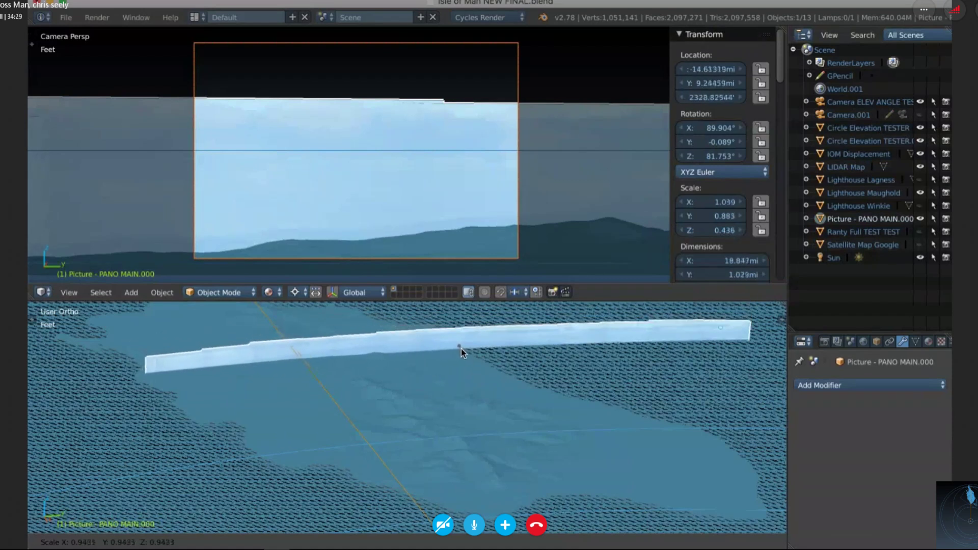
left_click(460, 395)
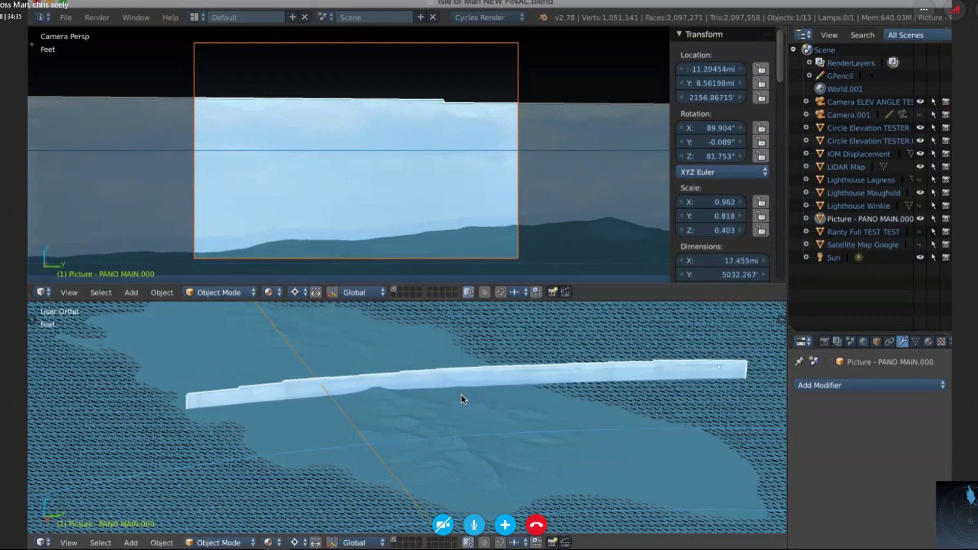
Examine the mountains against the panorama picture and elevation circle in the right orthographic view and from a slightly raised angle.
scroll(461, 395, "down", 3)
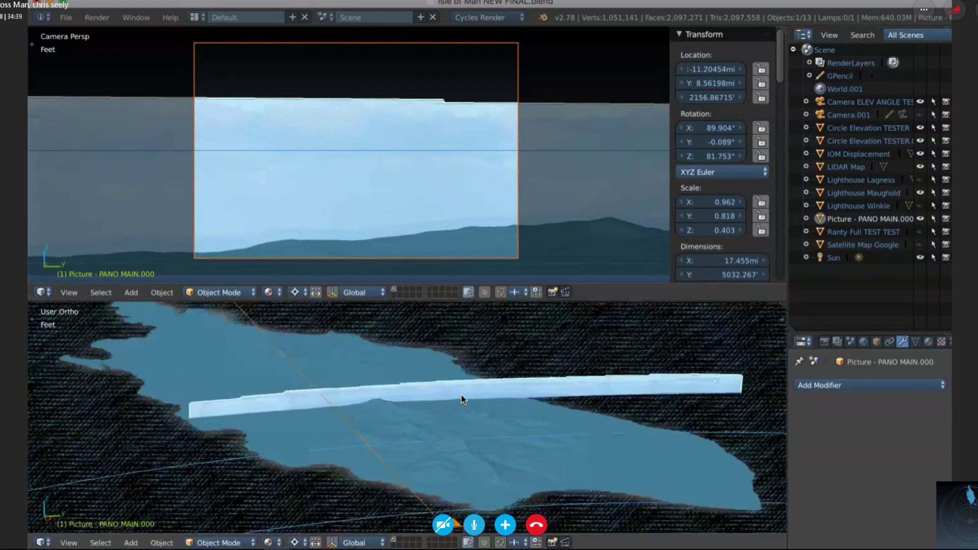
scroll(461, 395, "down", 3)
scroll(460, 395, "down", 8)
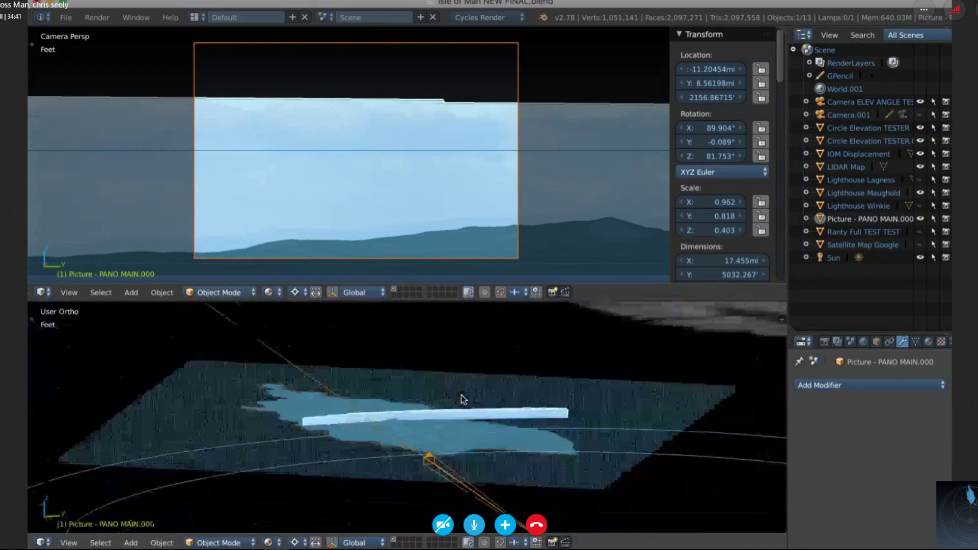
key("q")
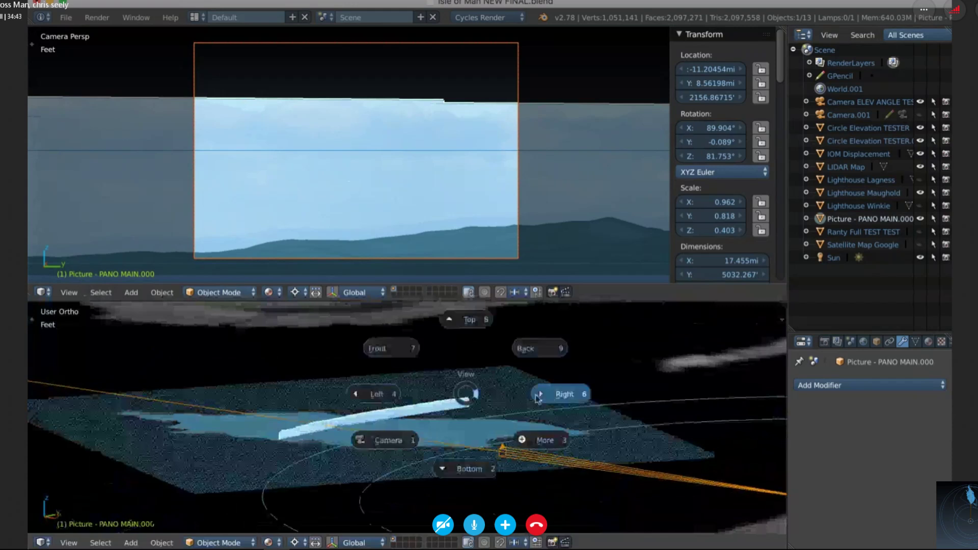
left_click(557, 393)
scroll(557, 392, "up", 4)
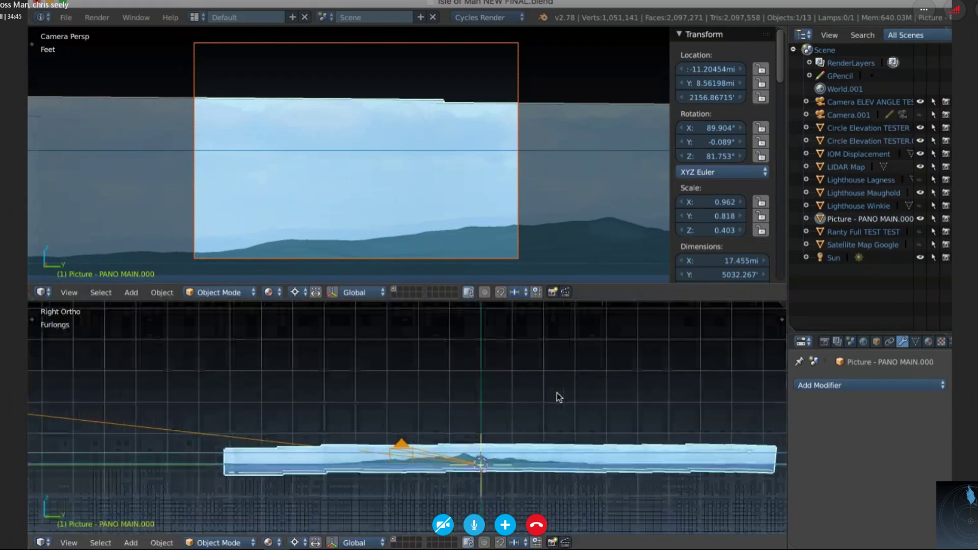
scroll(557, 393, "up", 4)
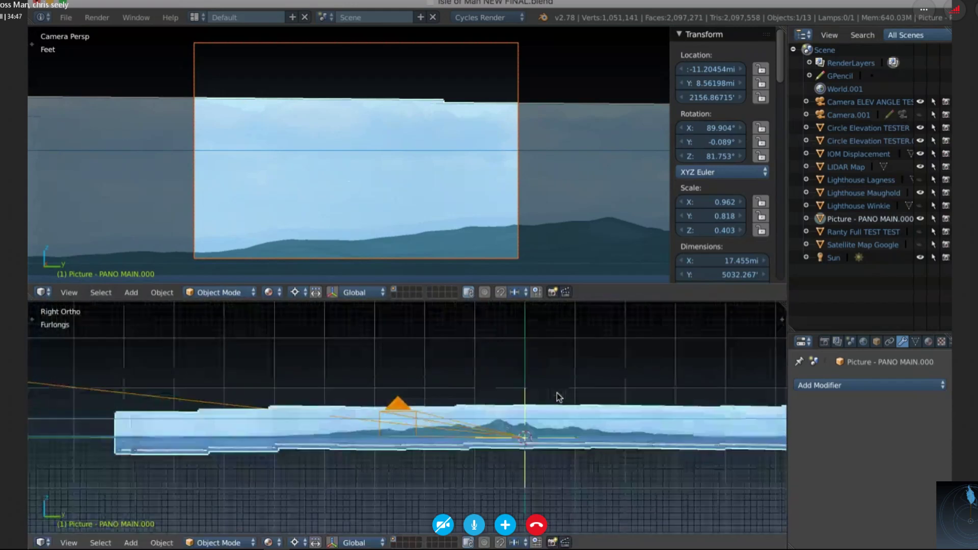
scroll(557, 393, "up", 4)
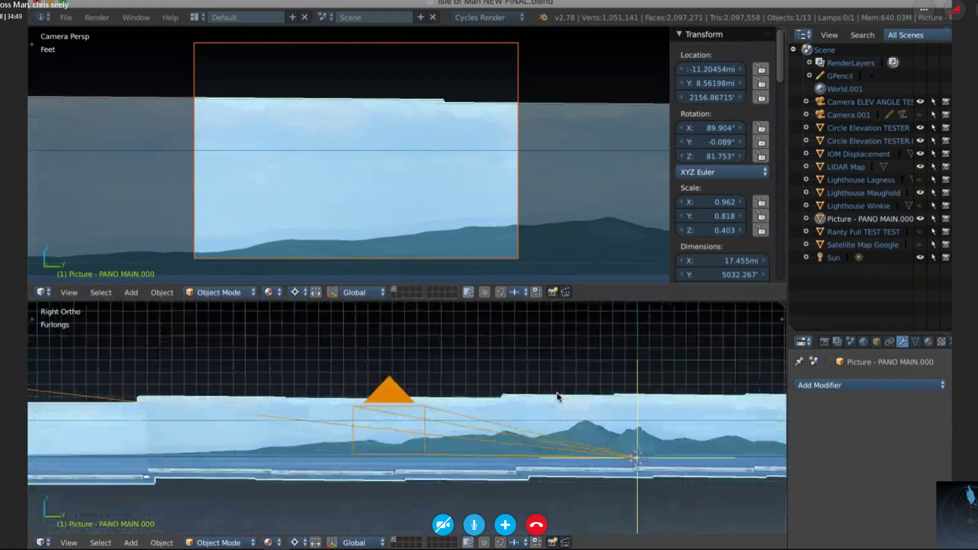
scroll(557, 396, "right", 5, "shift")
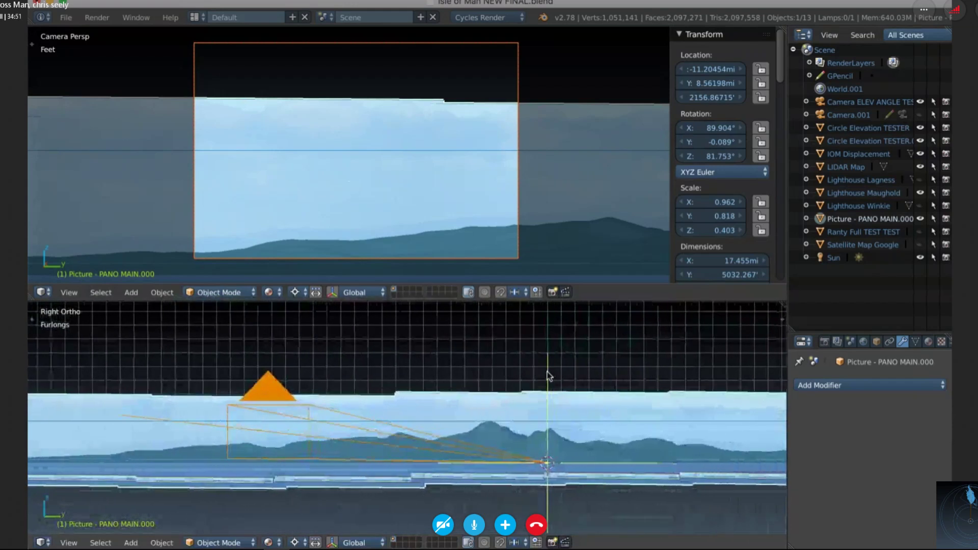
scroll(548, 376, "up", 1)
scroll(547, 376, "right", 5)
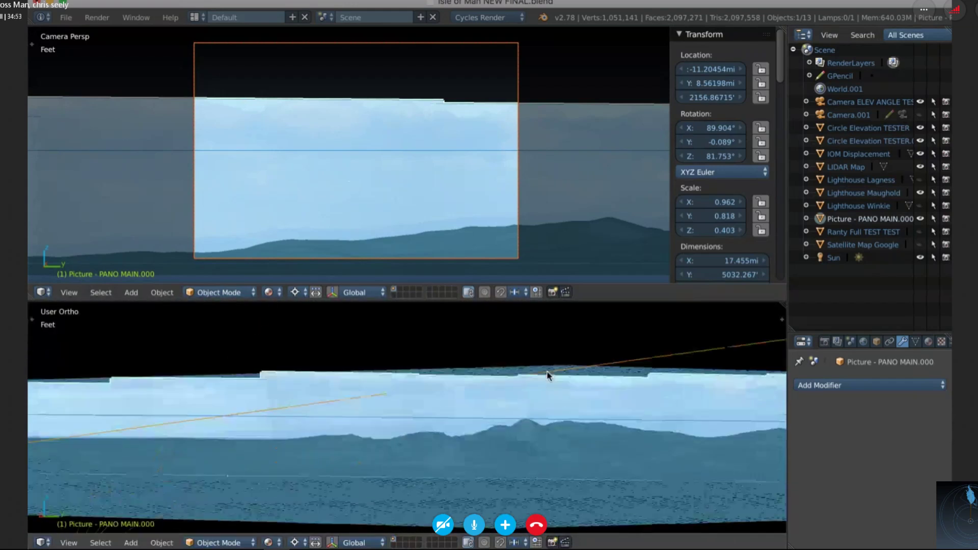
scroll(548, 375, "right", 1)
scroll(548, 376, "left", 5)
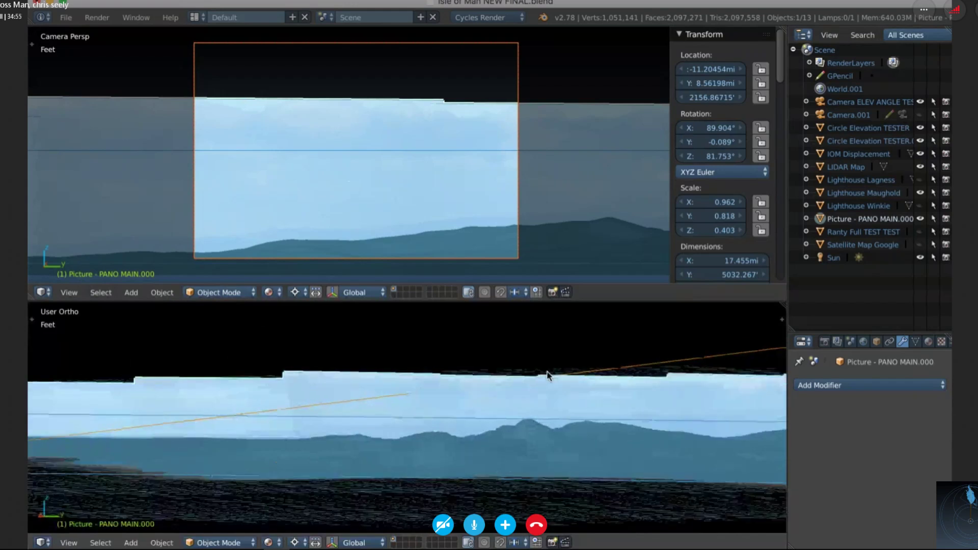
Examine the mountain ridge against the panorama picture and the camera frame from low side angles and in a wider camera view.
middle_click_drag(547, 375, 548, 375)
scroll(548, 376, "down", 5)
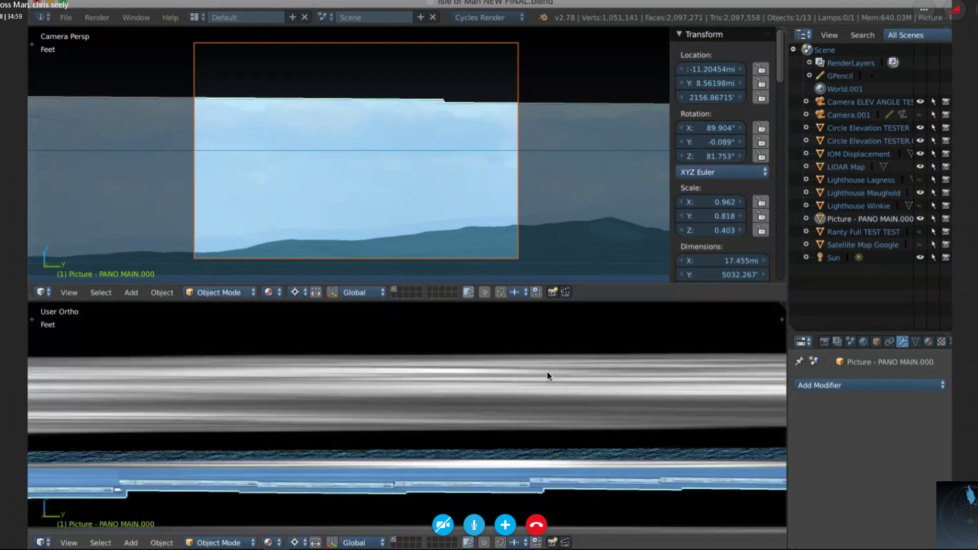
scroll(548, 376, "up", 5)
middle_click_drag(546, 371, 546, 371)
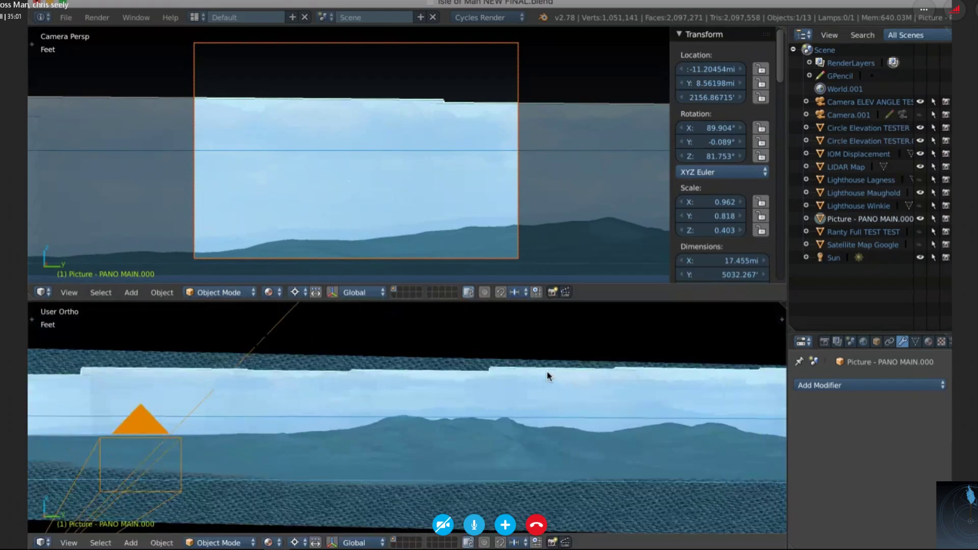
scroll(447, 187, "down", 5)
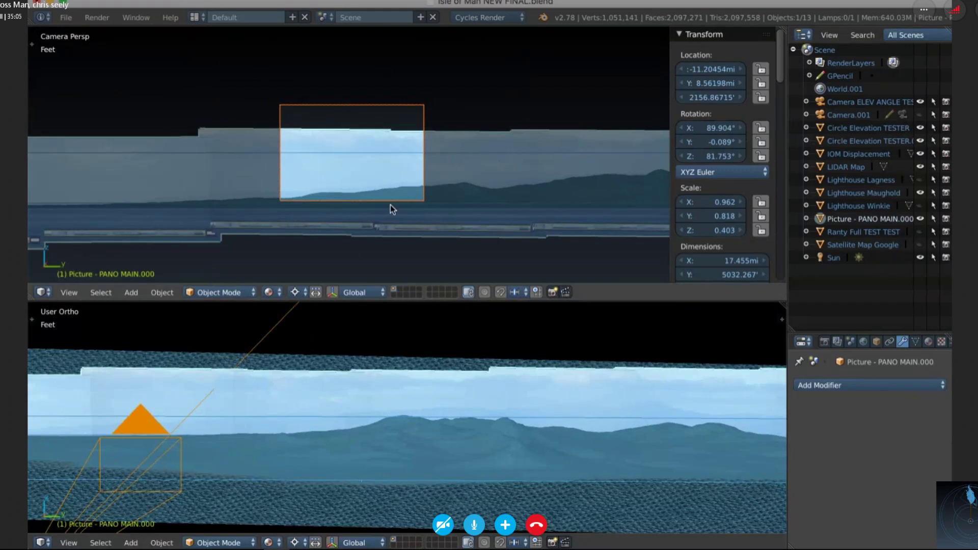
middle_click_drag(346, 504, 345, 504)
scroll(345, 504, "left", 5)
scroll(345, 504, "up", 2)
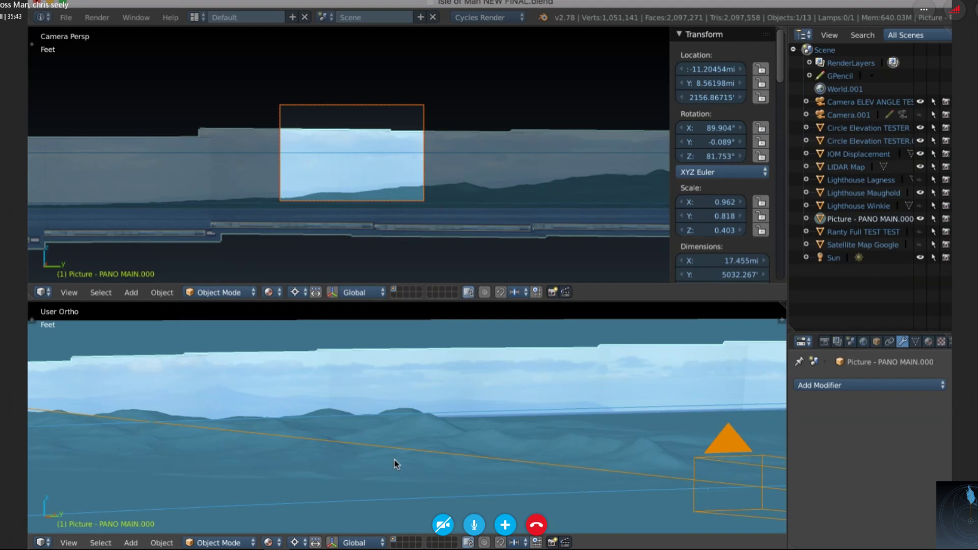
Examine the whole island terrain with the panorama picture, camera sight line and elevation circles from progressively wider and higher angles.
scroll(395, 464, "down", 4)
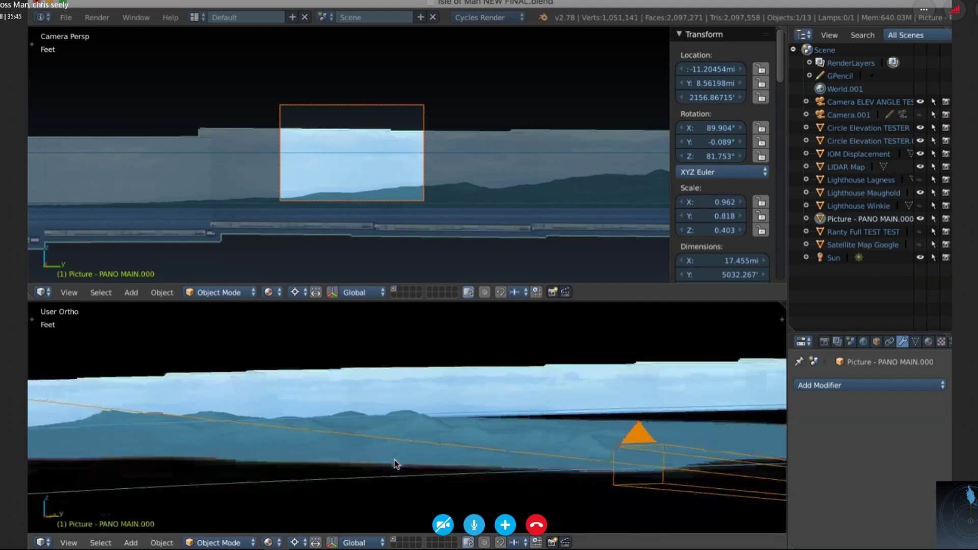
scroll(396, 464, "down", 4)
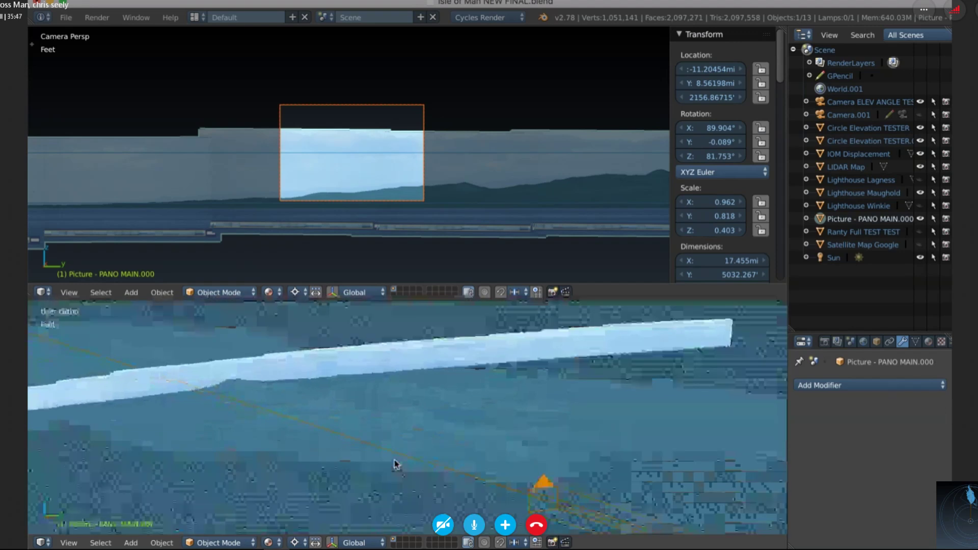
scroll(395, 464, "down", 3)
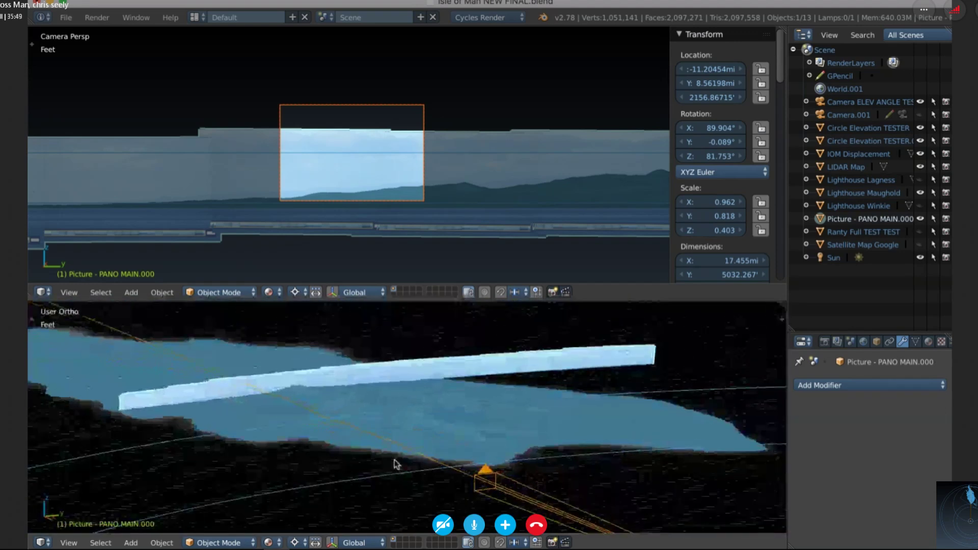
key("KP_8")
key("KP_8")
key("KP_8")
key("KP_8")
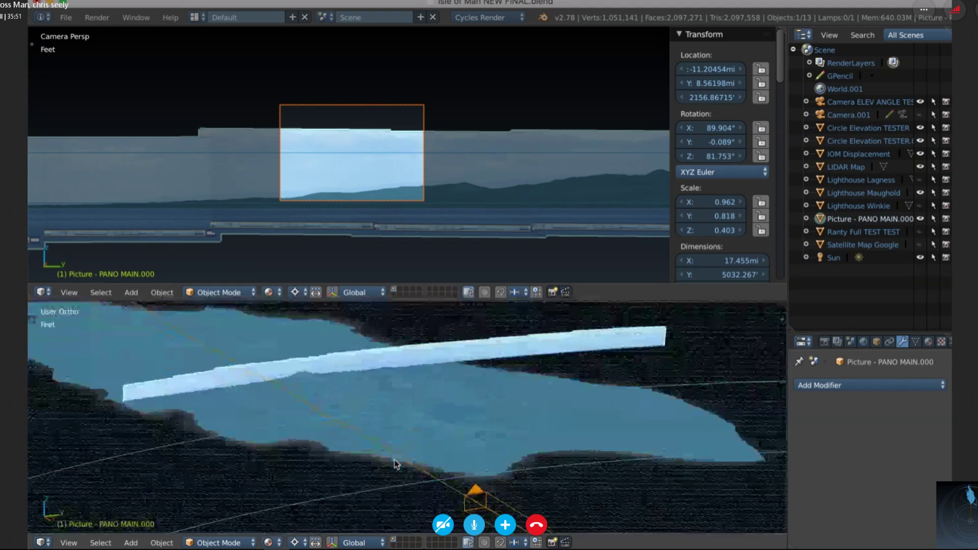
scroll(395, 460, "down", 1)
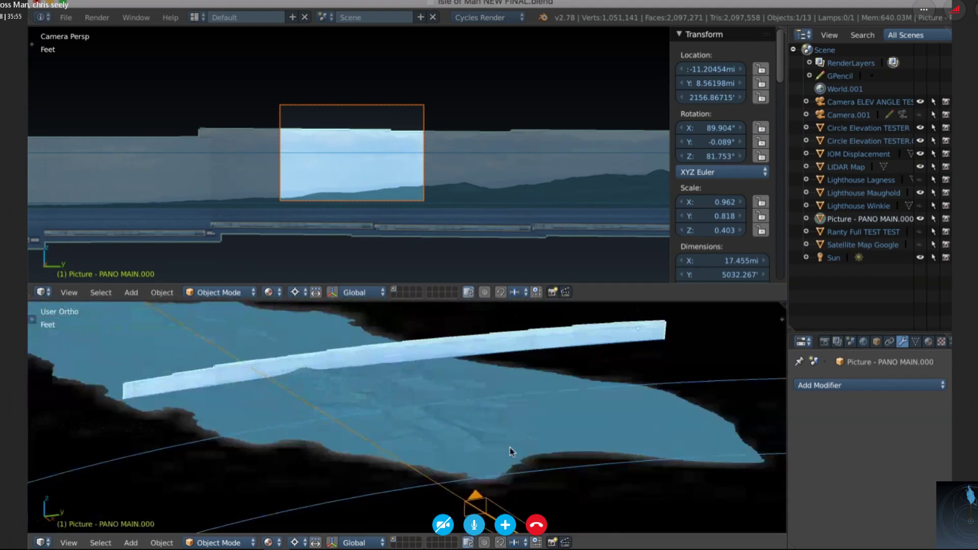
key("KP_8")
scroll(512, 453, "down", 2)
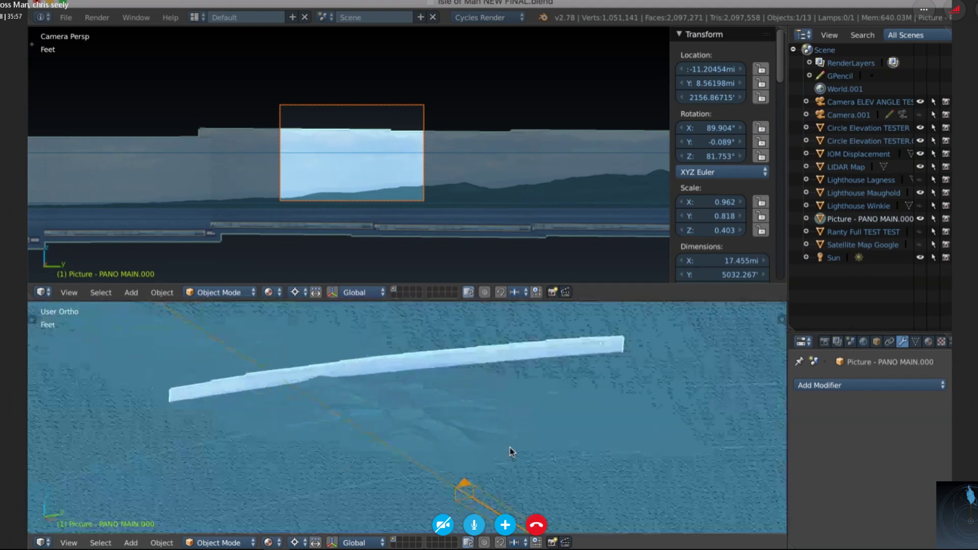
scroll(511, 452, "down", 4)
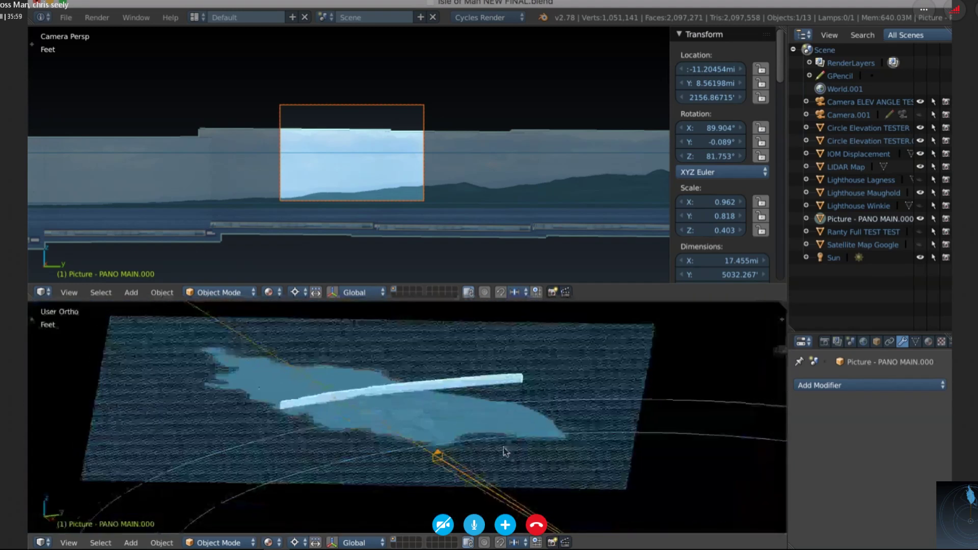
middle_click_drag(325, 408, 314, 399)
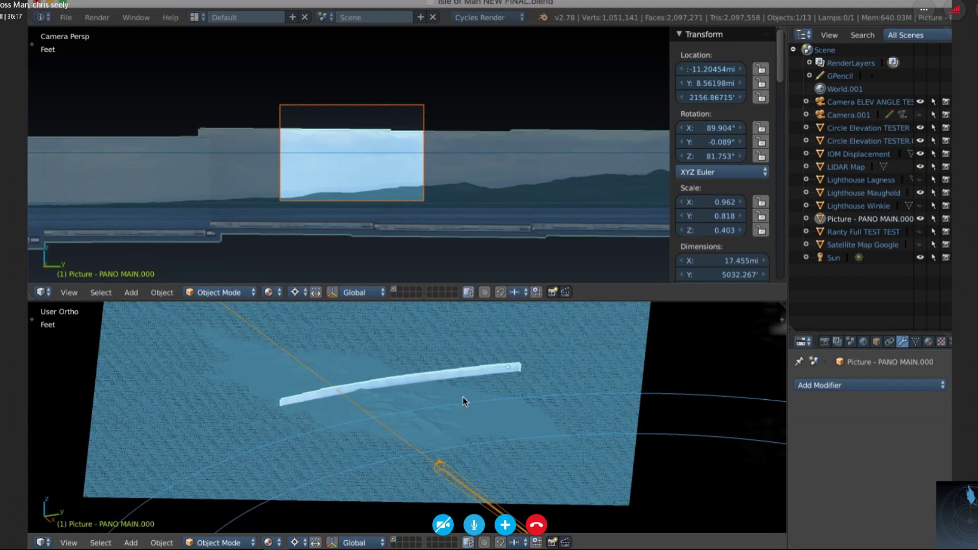
scroll(463, 402, "left", 1)
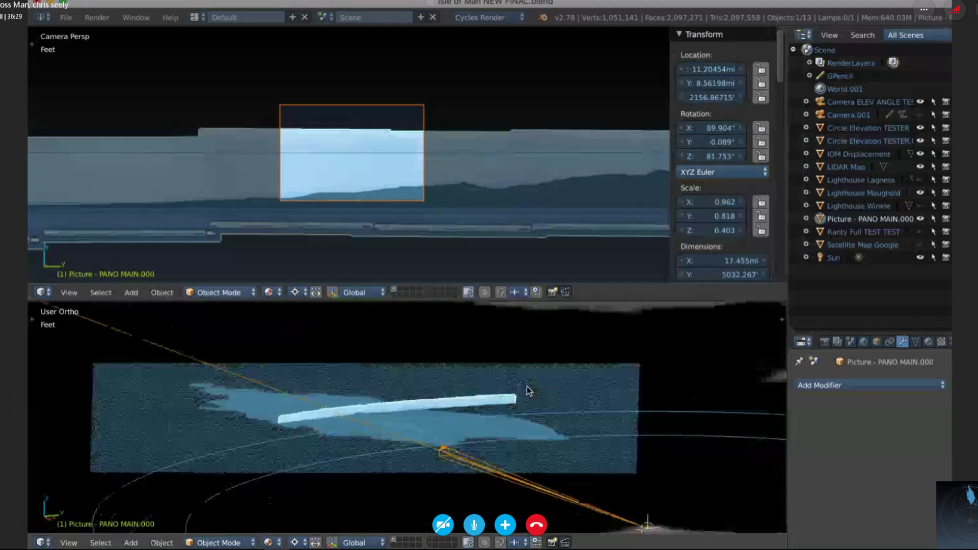
Hide the IOM Displacement terrain and inspect the panorama picture alone inside the camera frame.
left_click(875, 155)
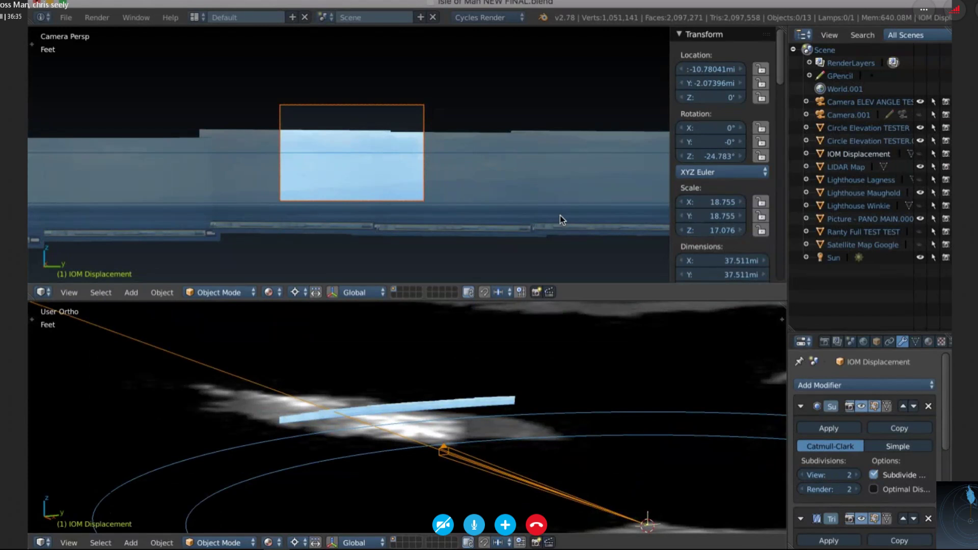
scroll(562, 220, "up", 3)
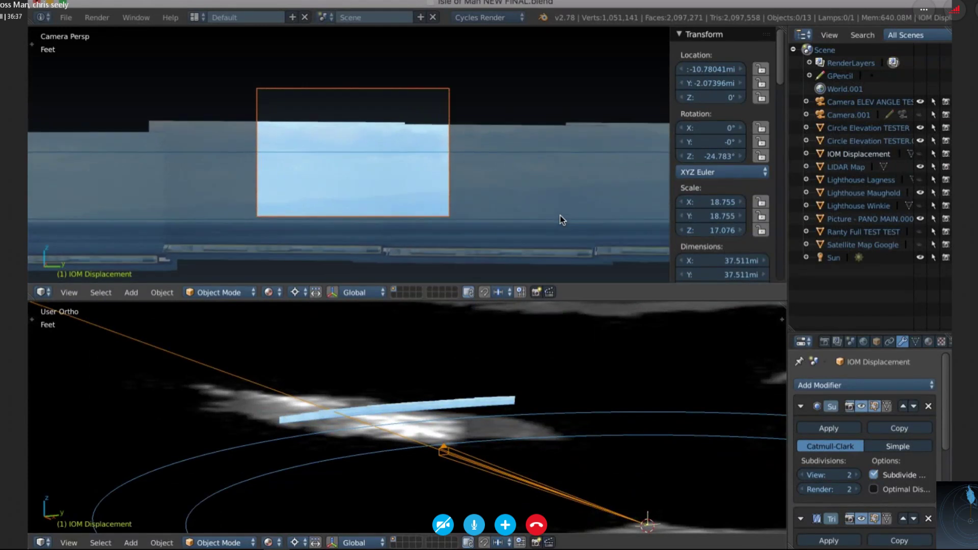
scroll(561, 221, "up", 2)
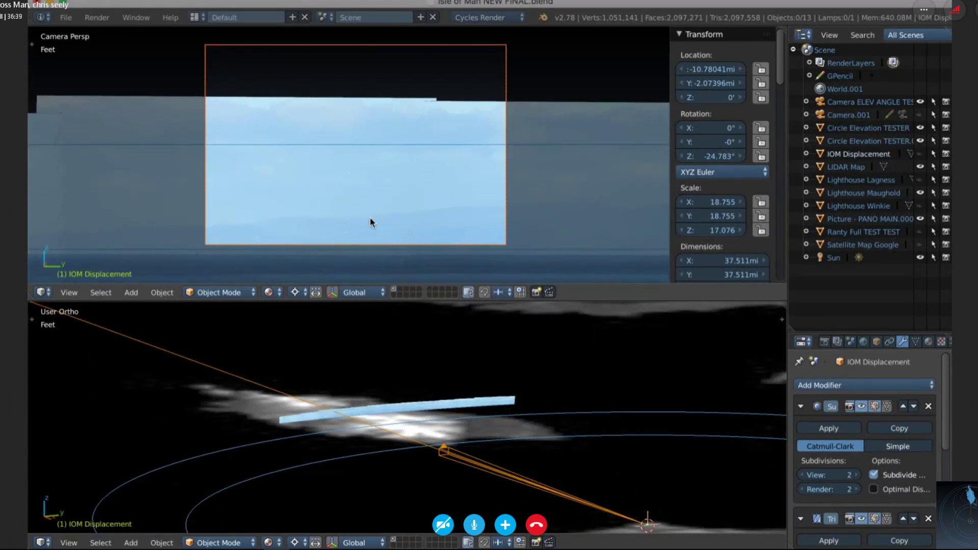
Examine how the camera sight line crosses the elevation circles and panorama picture over the LIDAR map, following it back to its origin.
scroll(461, 442, "left", 2)
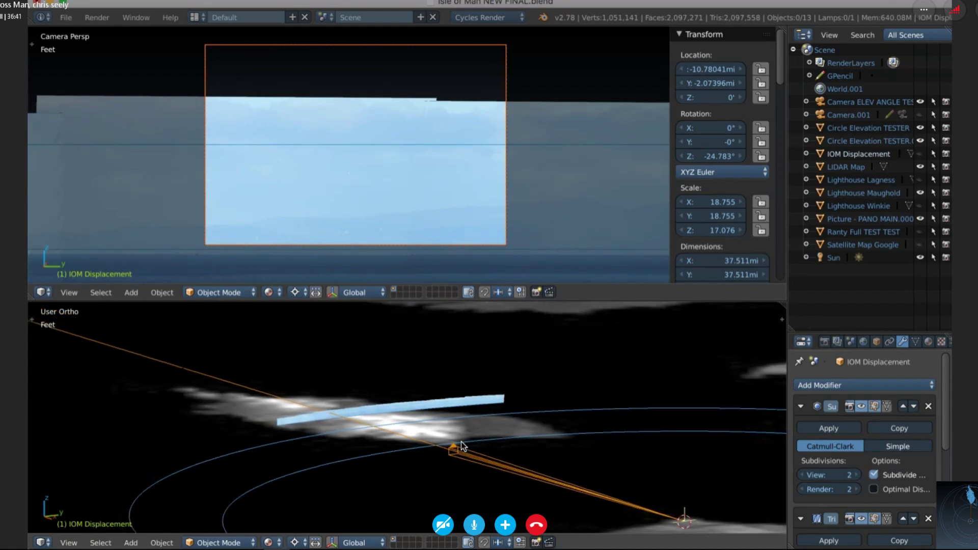
middle_click_drag(461, 442, 530, 472)
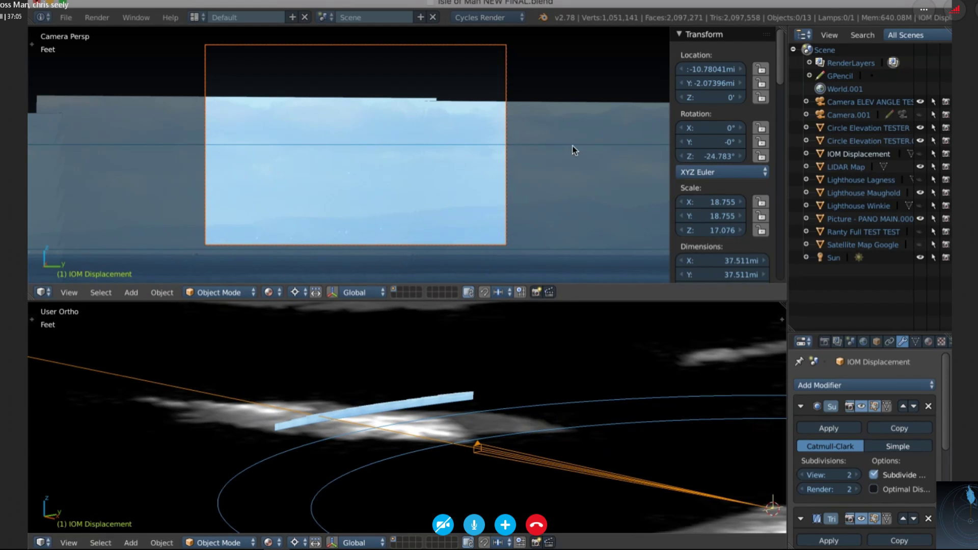
scroll(521, 174, "up", 1, "shift")
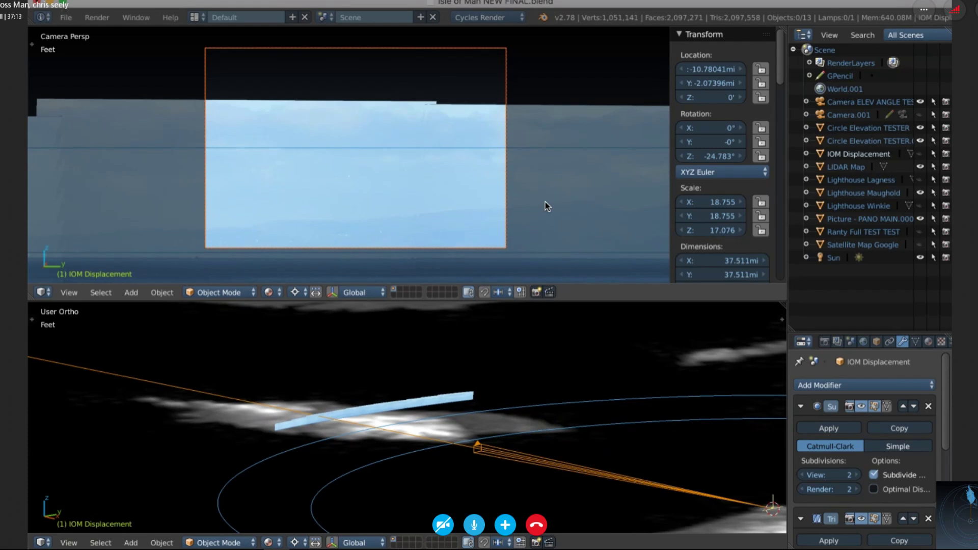
scroll(514, 441, "left", 3)
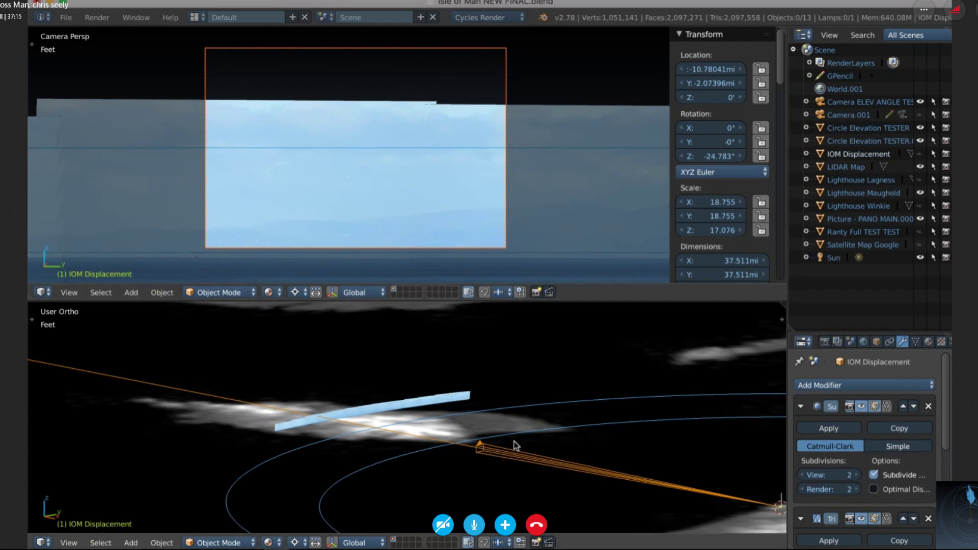
scroll(516, 446, "left", 5)
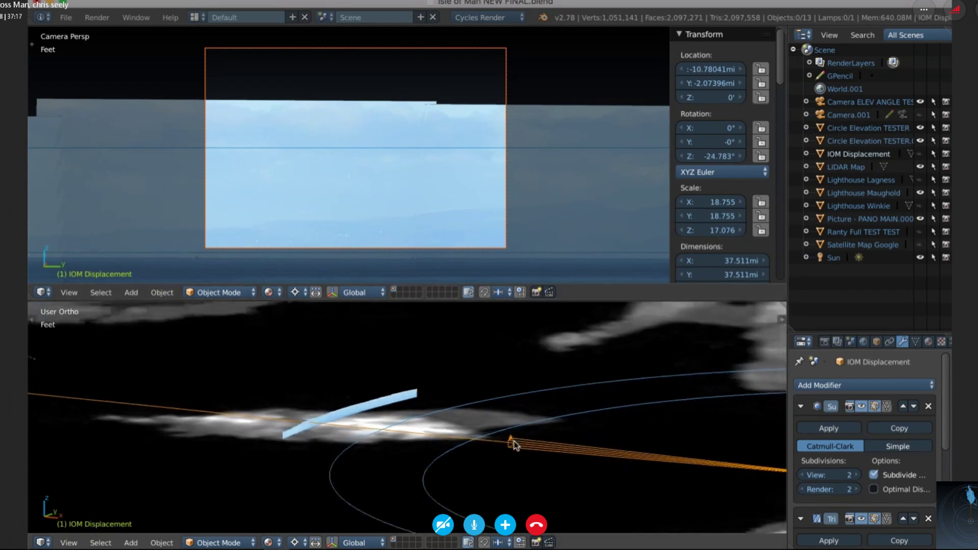
scroll(516, 445, "up", 3)
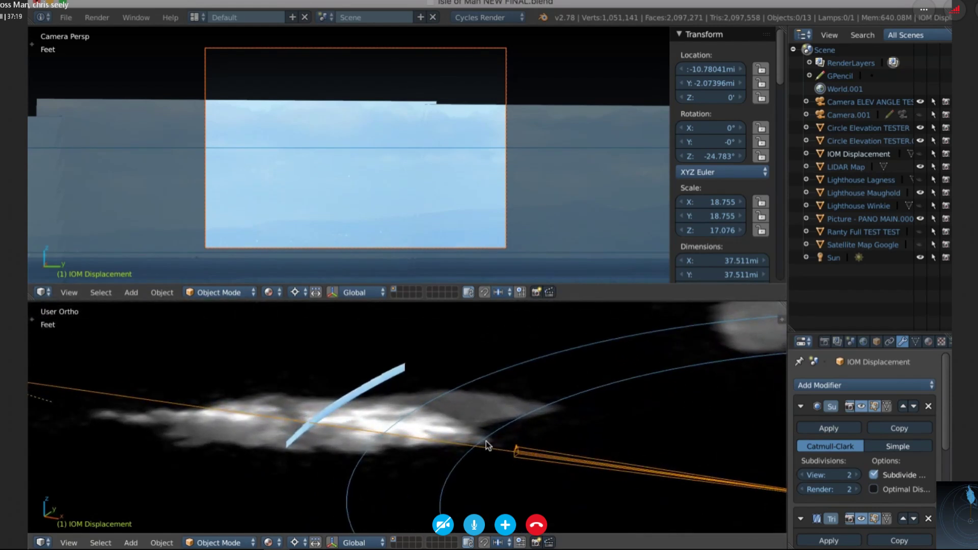
scroll(398, 424, "left", 4)
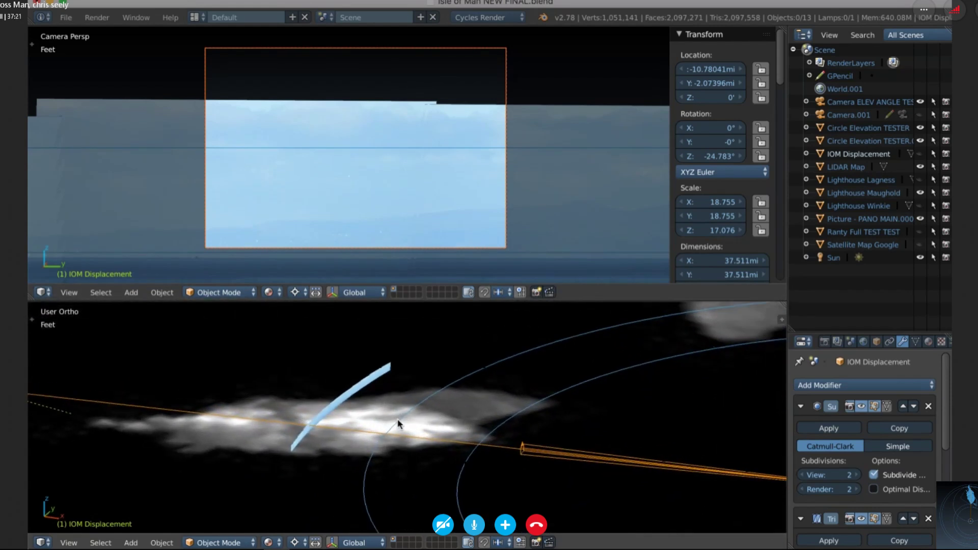
scroll(398, 424, "left", 1)
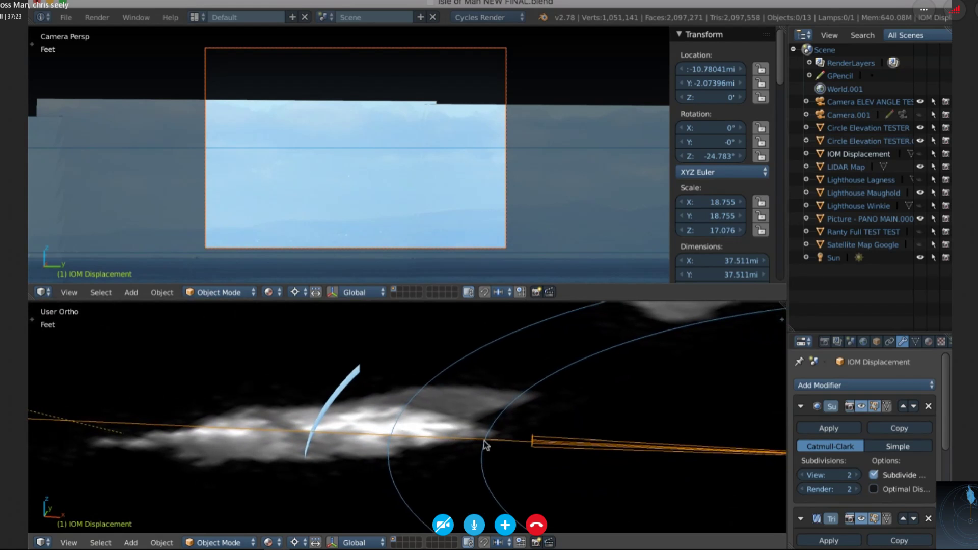
scroll(483, 441, "right", 4, "shift")
scroll(484, 441, "down", 3, "ctrl")
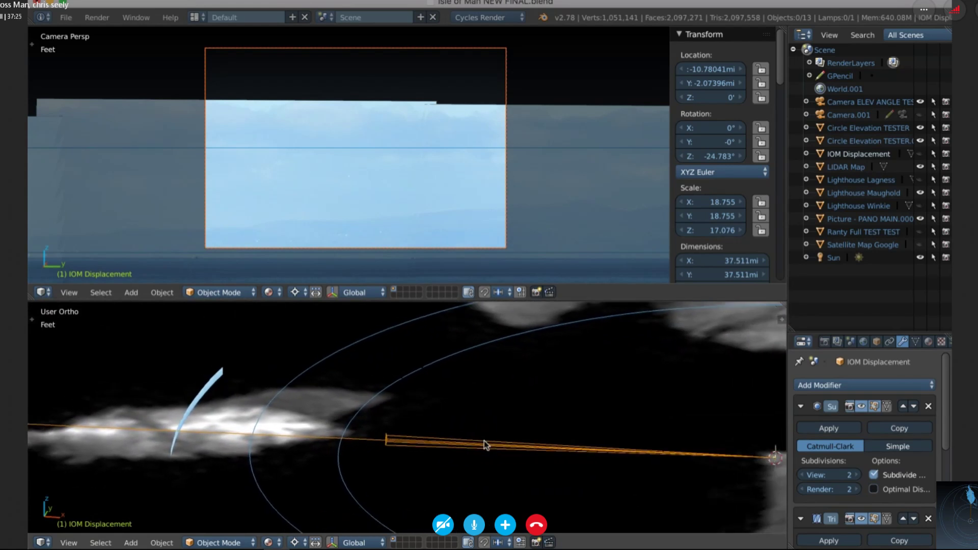
scroll(484, 441, "down", 2, "ctrl")
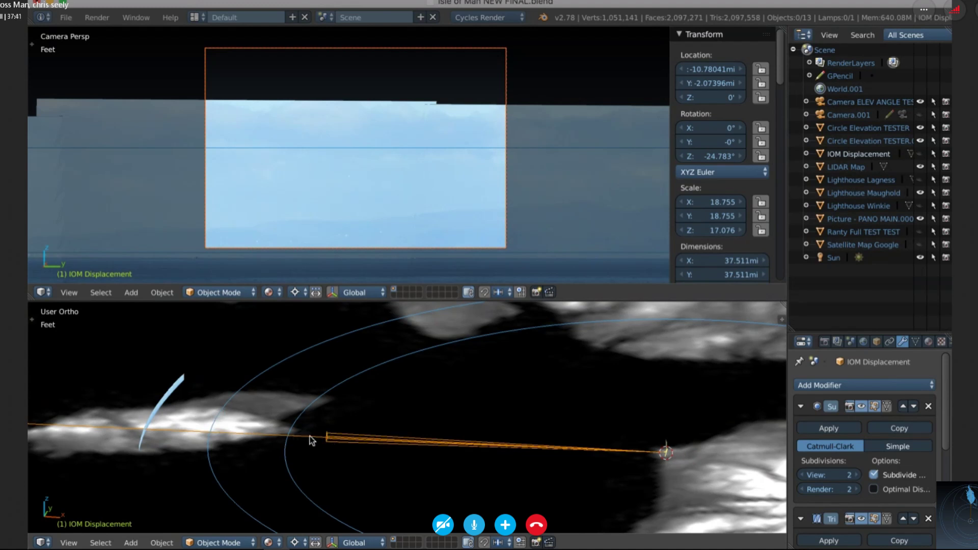
Examine the elevation circles around the sight line's origin from lower, rotated and wider angles, including the surrounding coastlines.
scroll(301, 436, "down", 1)
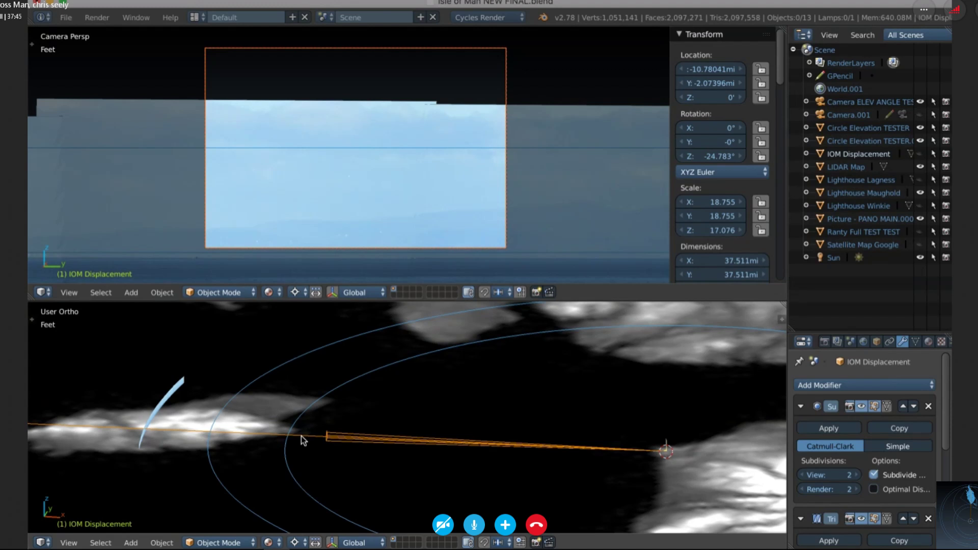
scroll(301, 436, "down", 3)
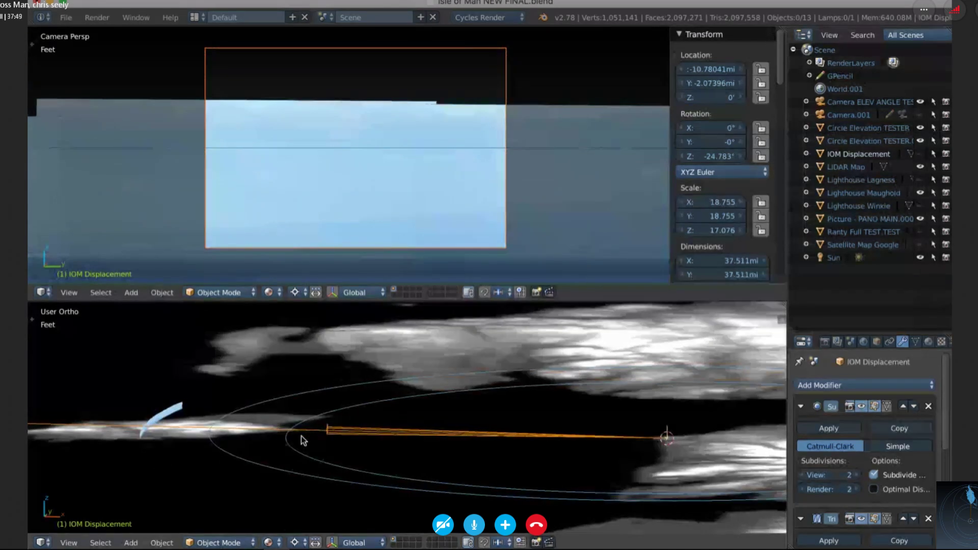
scroll(301, 436, "right", 2)
scroll(301, 436, "right", 3)
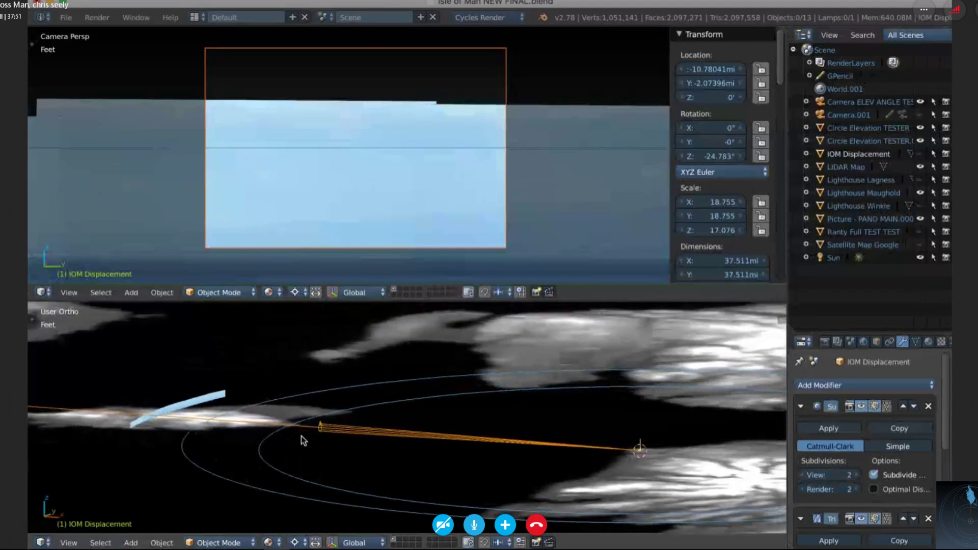
scroll(301, 436, "up", 3)
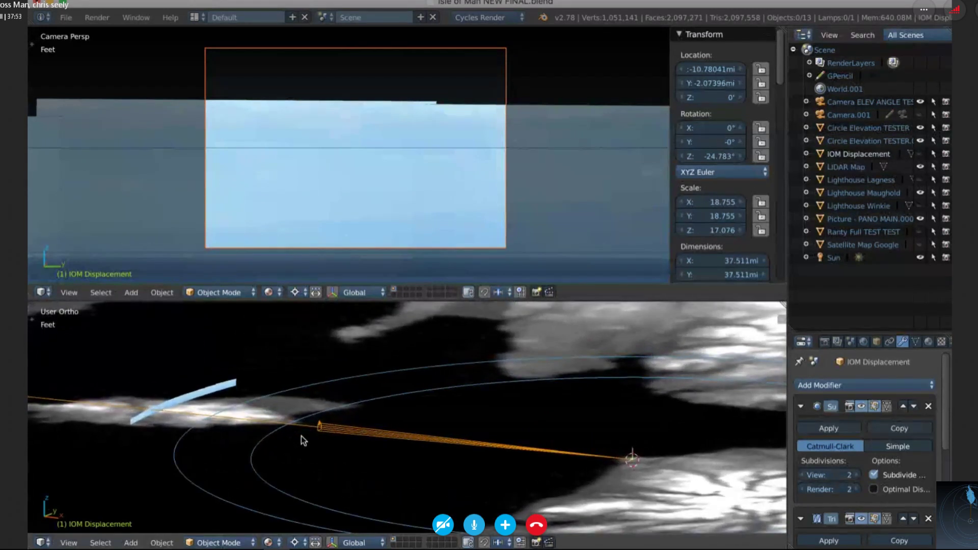
key("KP_2")
key("KP_2")
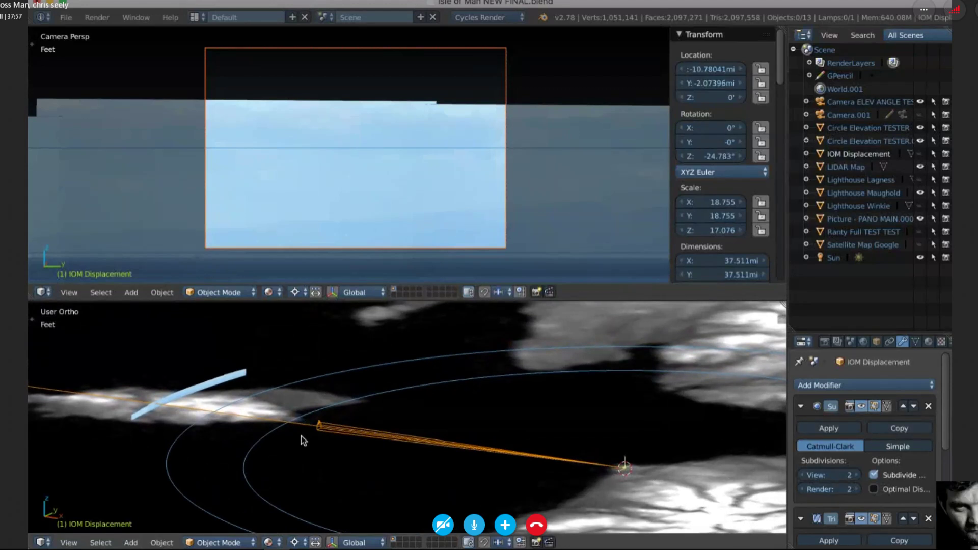
key("KP_2")
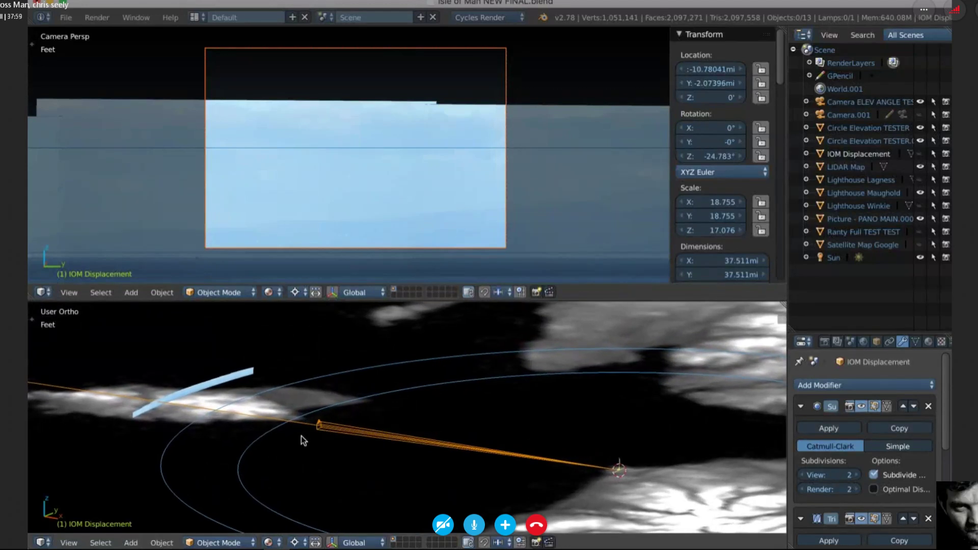
key("KP_2")
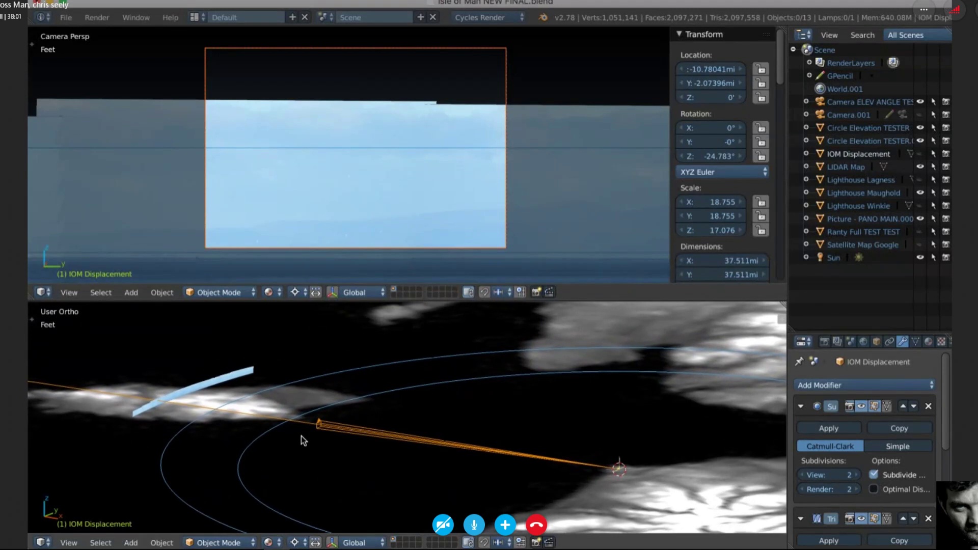
scroll(301, 436, "down", 3)
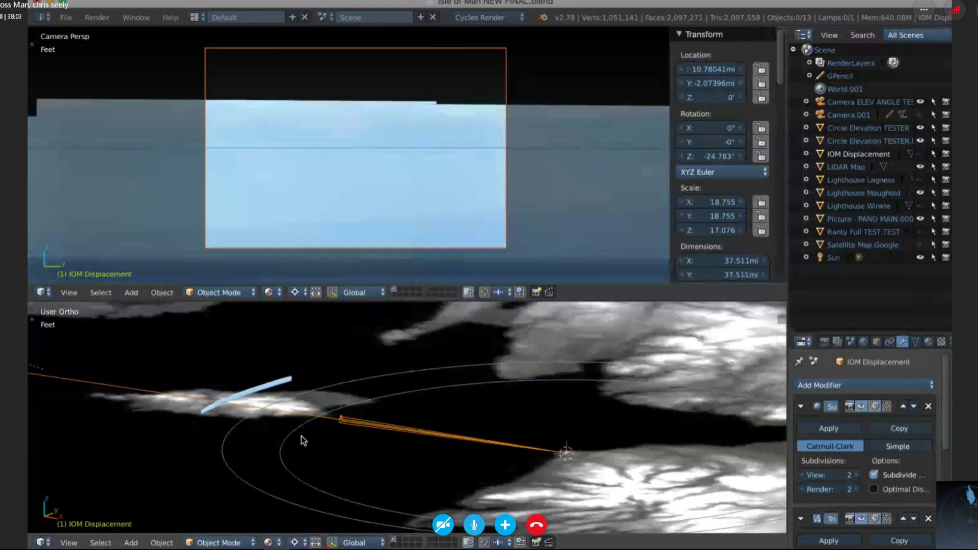
scroll(301, 436, "down", 1)
scroll(301, 439, "down", 6)
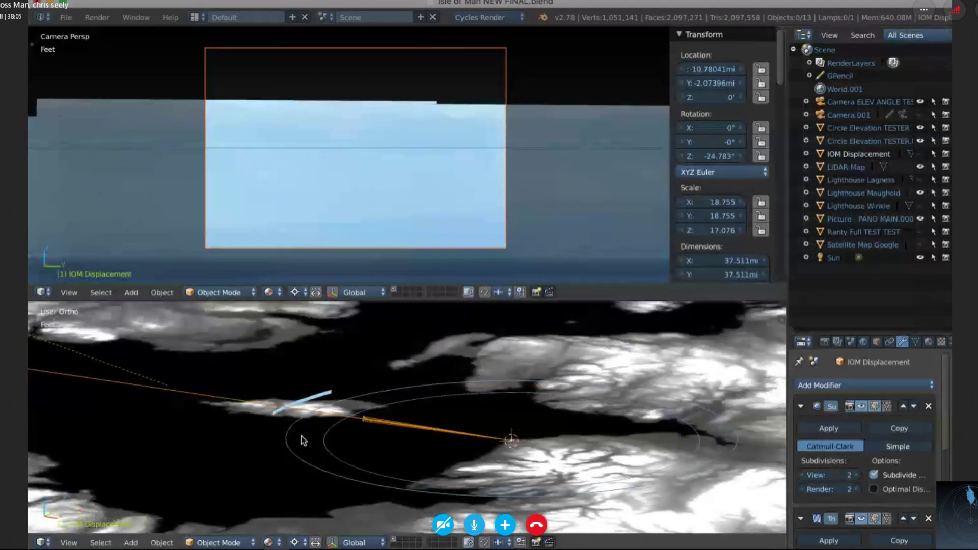
Examine the elevation circles and camera sight line from a wider view taking in the surrounding coastlines and the full LIDAR map.
scroll(301, 436, "down", 2)
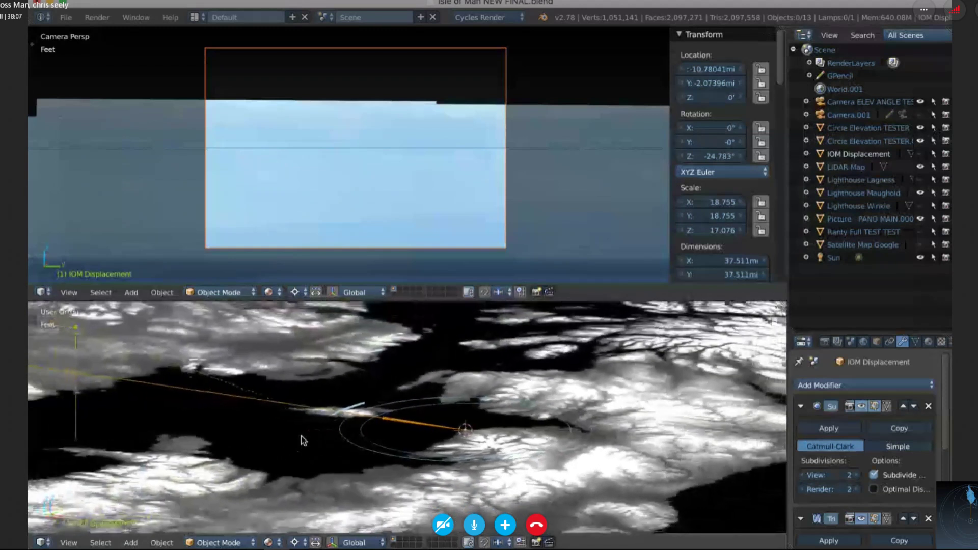
scroll(301, 436, "right", 3)
scroll(301, 438, "right", 2)
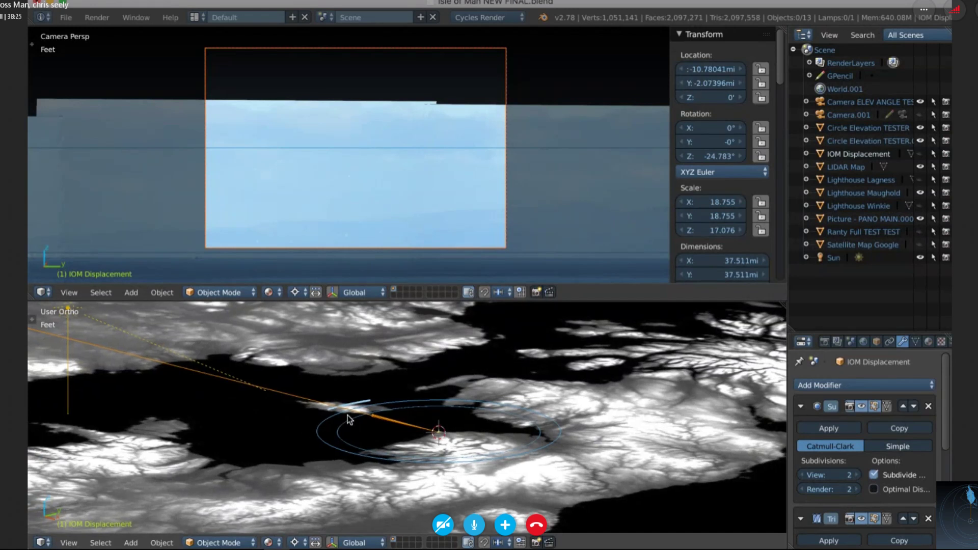
scroll(348, 418, "down", 2)
mouse_move(348, 418)
middle_mouse_down()
mouse_move(348, 382)
mouse_move(348, 420)
middle_mouse_up()
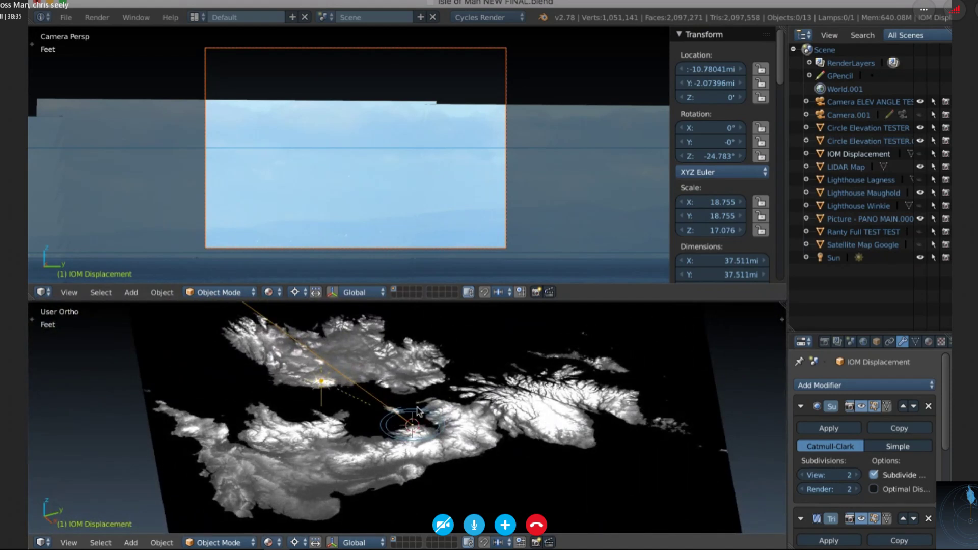
Show the IOM Displacement terrain again and examine the island with its panorama picture, sight line and elevation circles at close range.
scroll(416, 410, "up", 2)
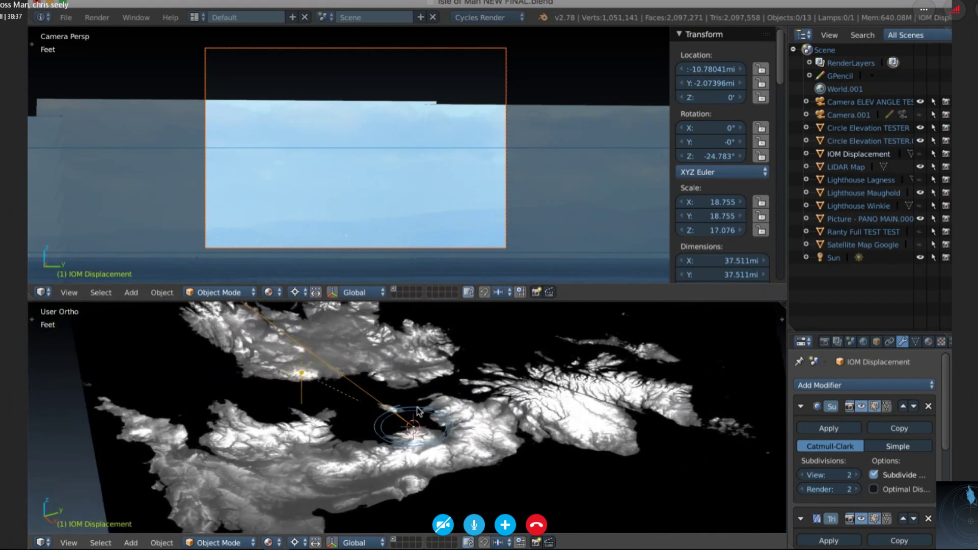
scroll(417, 410, "up", 3)
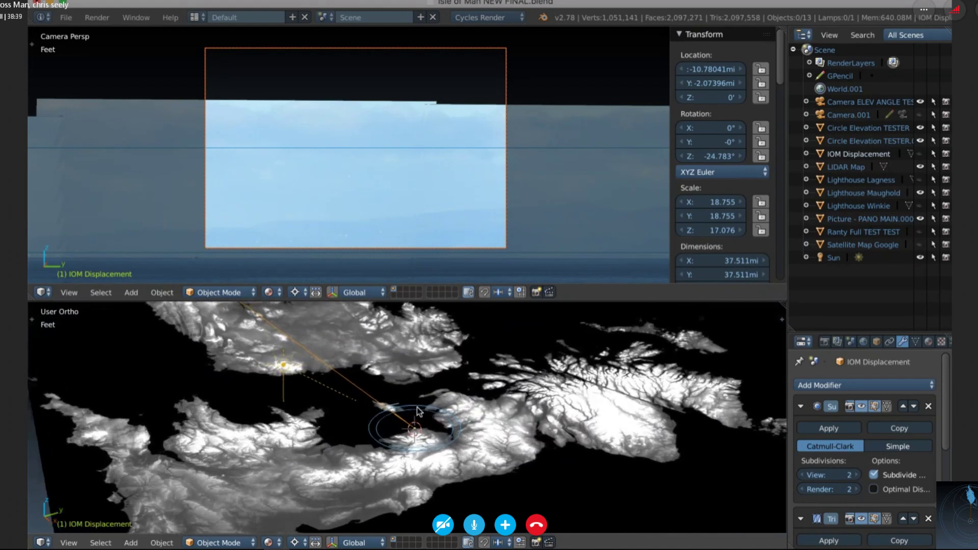
scroll(417, 410, "up", 4)
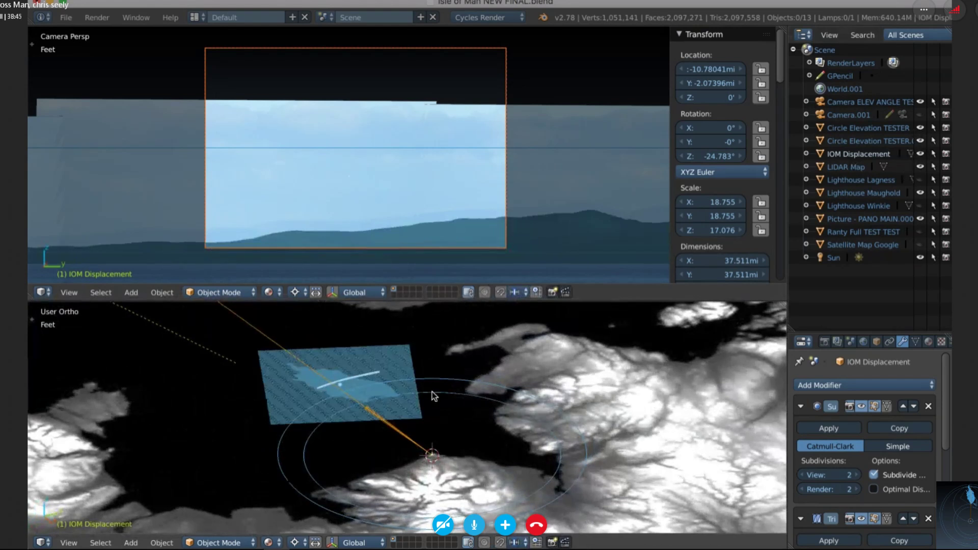
scroll(432, 396, "up", 5)
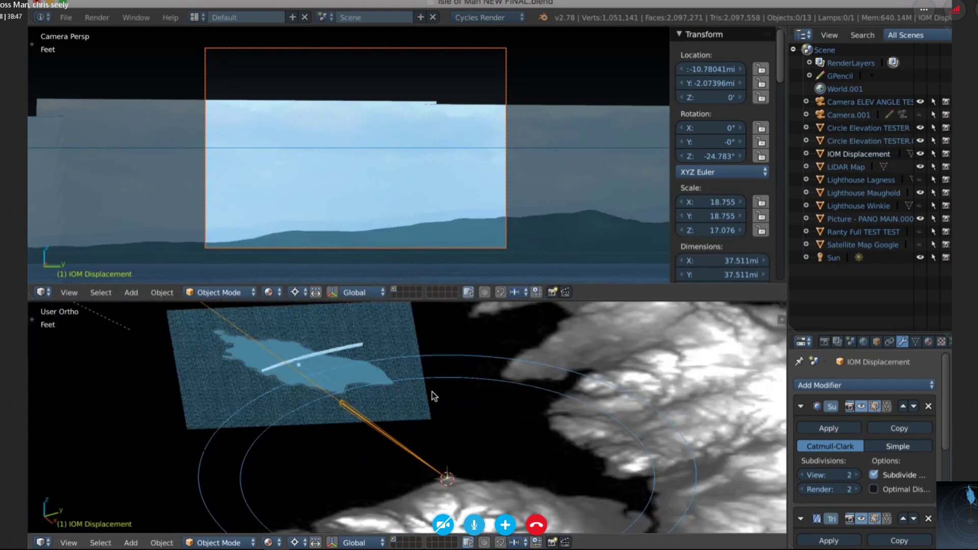
scroll(432, 395, "up", 5)
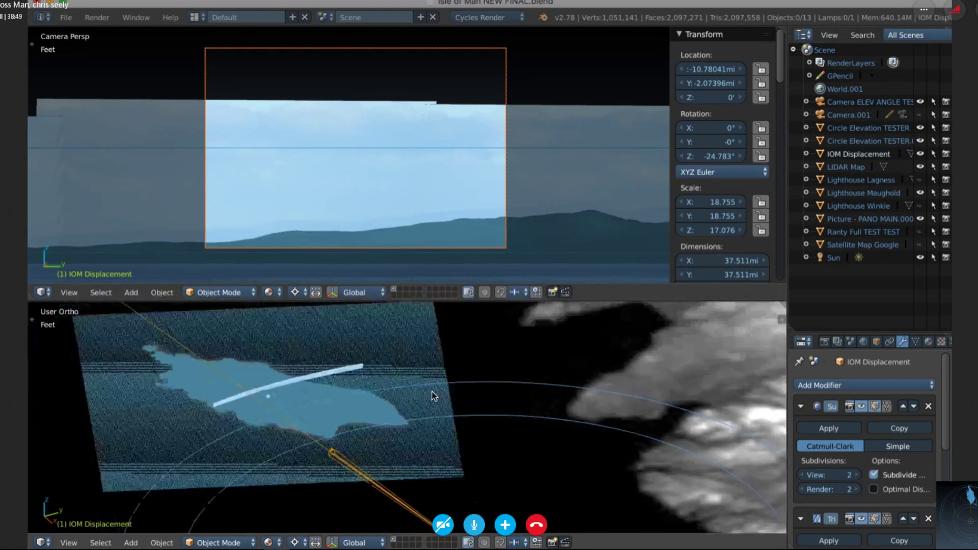
scroll(432, 395, "down", 3)
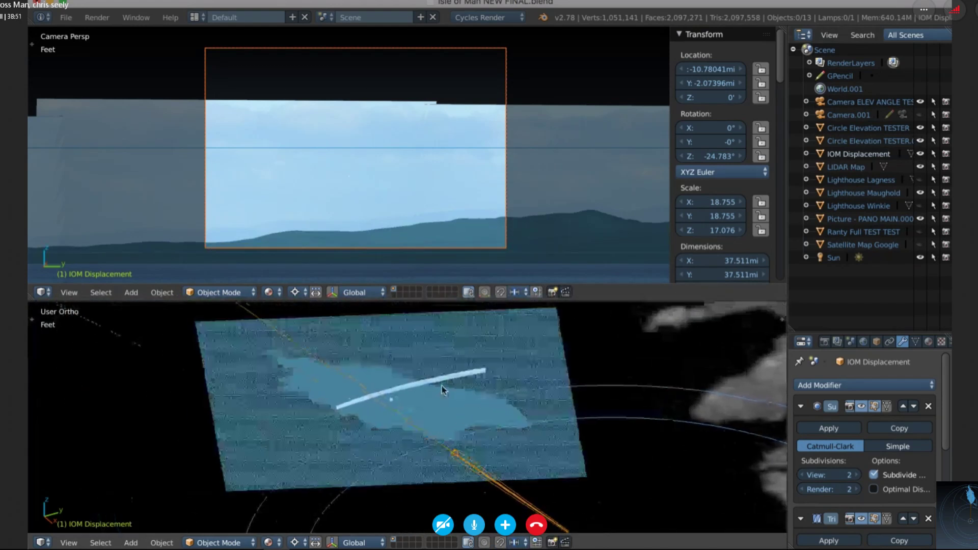
scroll(503, 400, "down", 3)
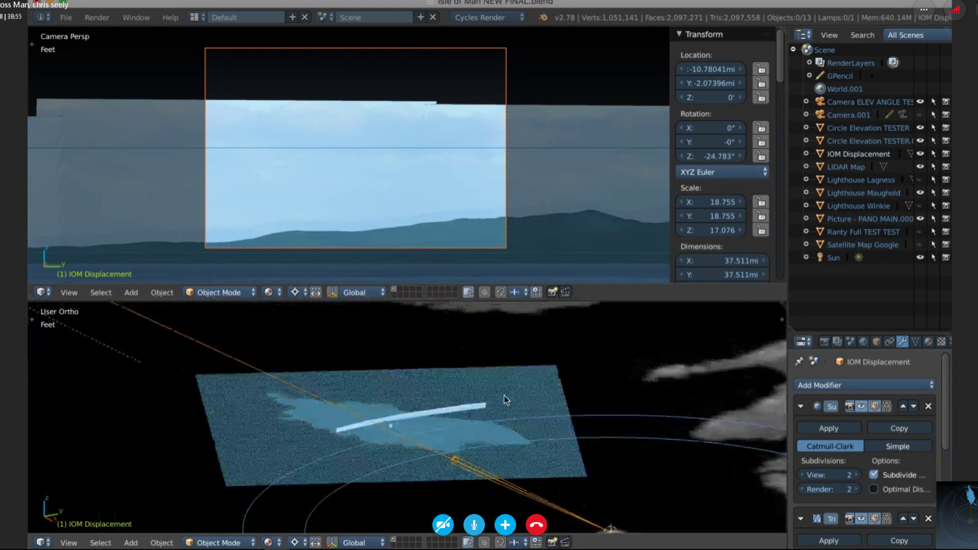
scroll(503, 395, "up", 5)
Set the free 3D view to Wireframe shading and the Right viewpoint.
left_click(269, 542)
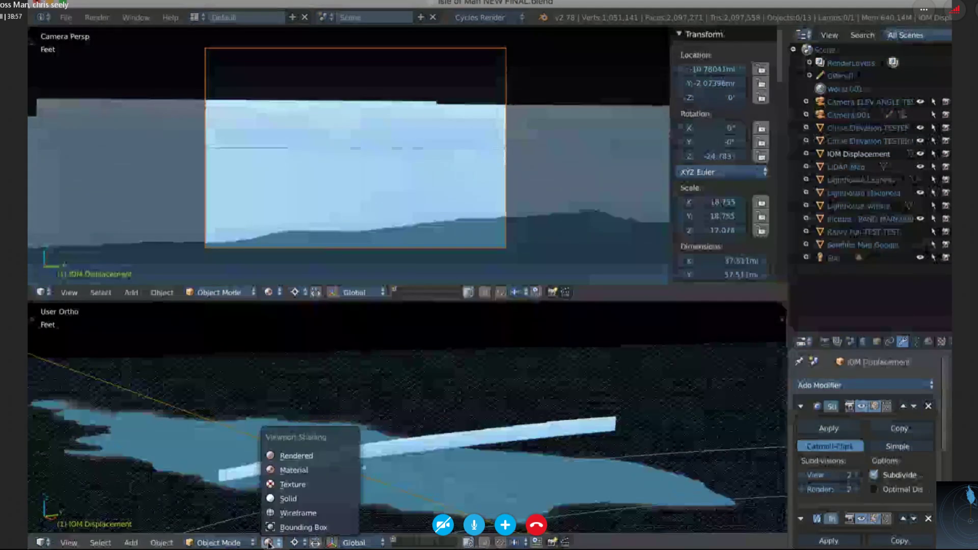
left_click(280, 516)
key("q")
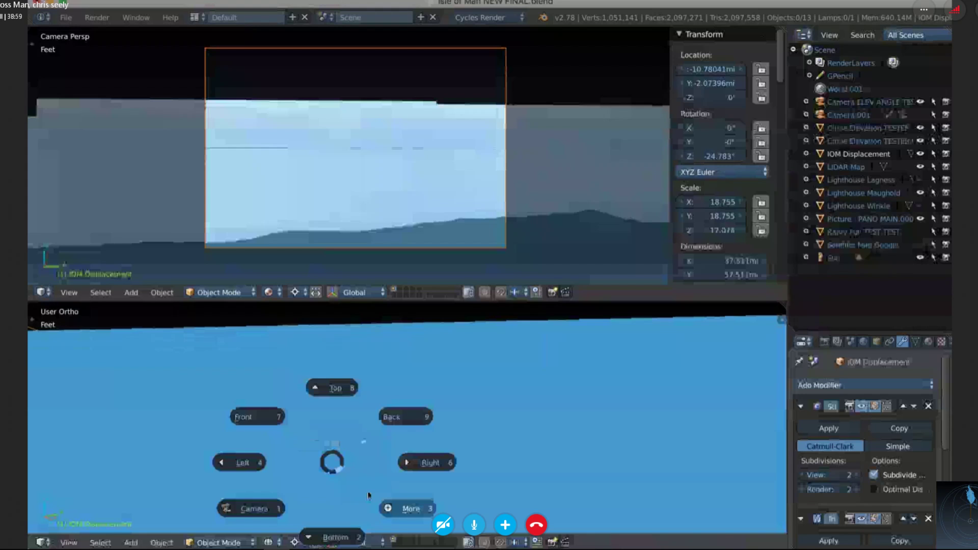
left_click(438, 472)
Examine the island's side profile against the elevation circles, panorama picture and camera in the Right orthographic view.
scroll(439, 476, "down", 3, "shift")
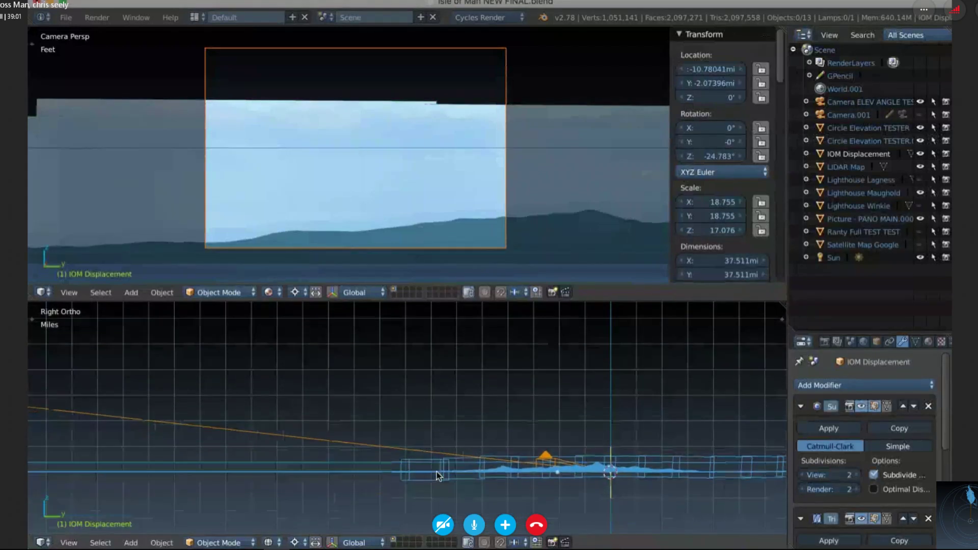
scroll(439, 476, "right", 8, "shift")
scroll(438, 476, "up", 5)
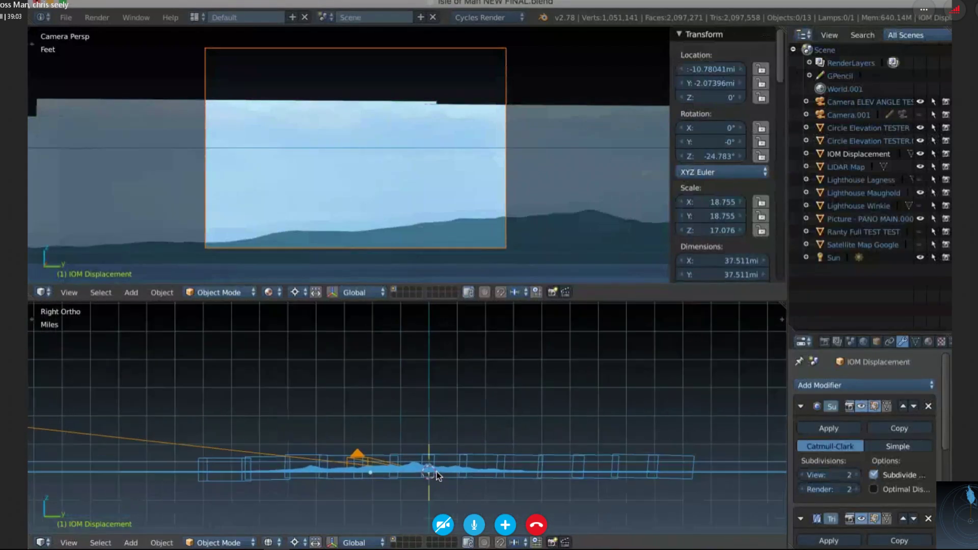
scroll(438, 476, "up", 1)
scroll(438, 476, "down", 9, "shift")
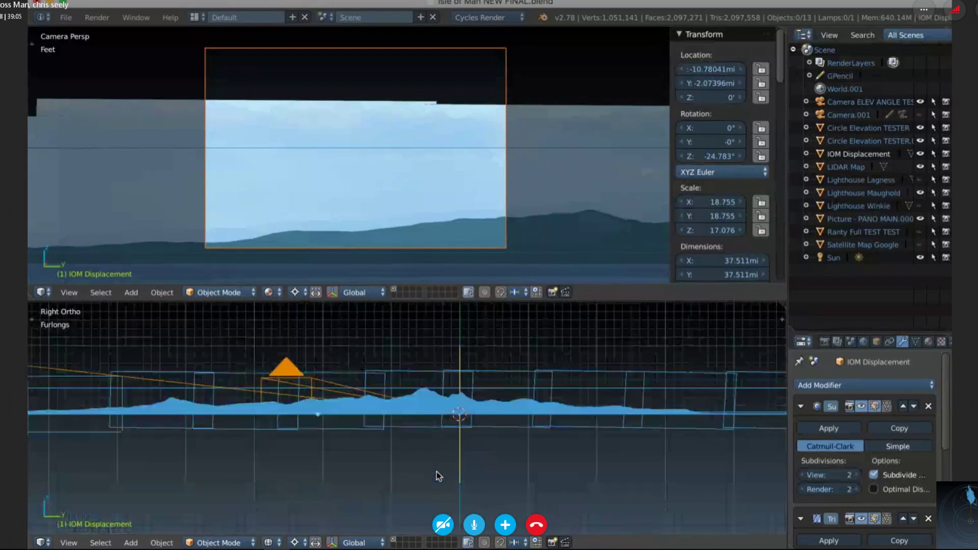
scroll(438, 476, "up", 5, "shift")
scroll(438, 476, "up", 2)
scroll(438, 476, "up", 3)
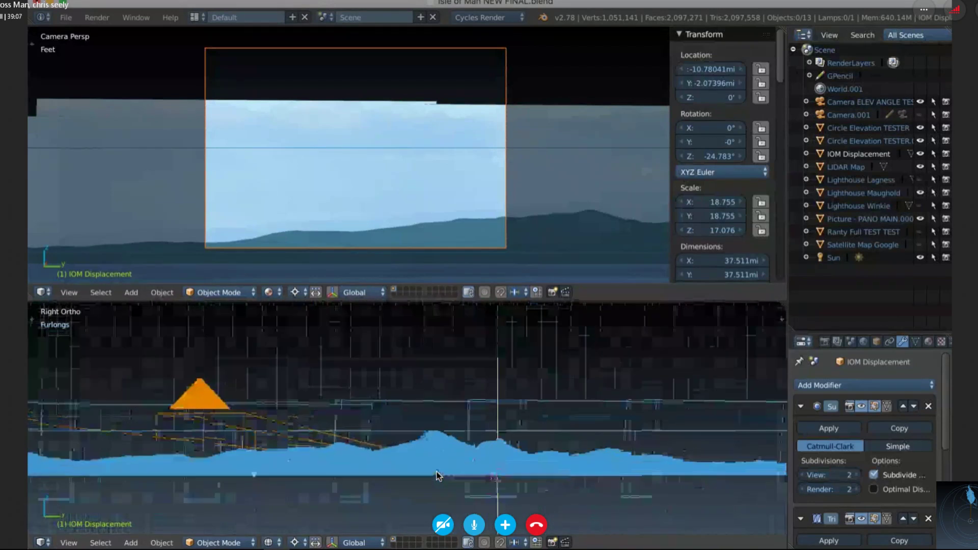
Examine the wireframe mesh of the island's hills at close range from an oblique angle.
scroll(438, 477, "up", 3, "alt+shift")
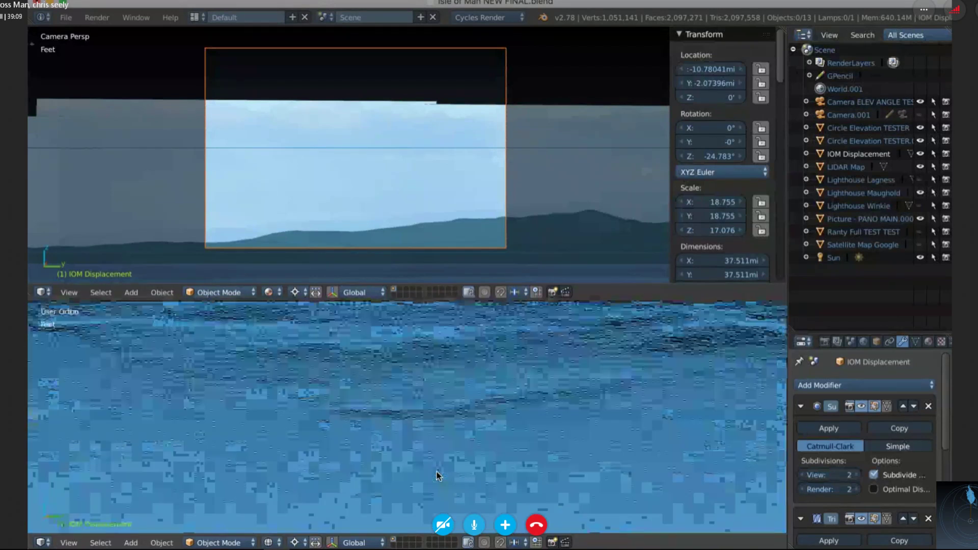
scroll(438, 476, "up", 3)
scroll(438, 477, "up", 3)
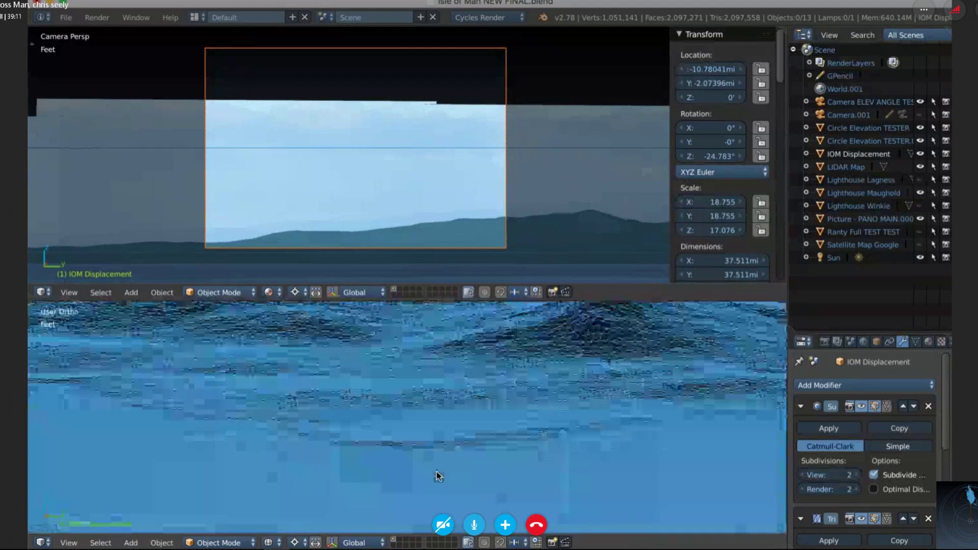
scroll(438, 477, "up", 5)
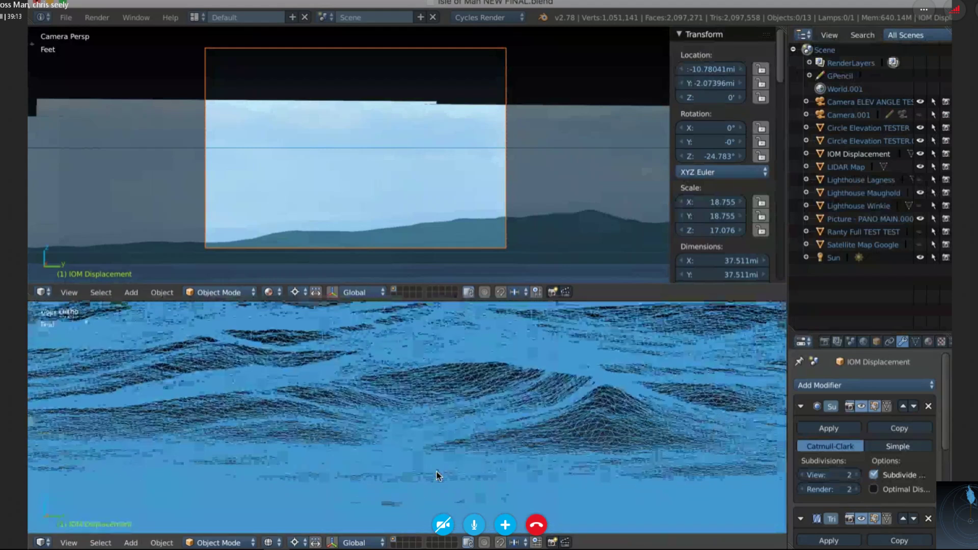
scroll(438, 476, "up", 5)
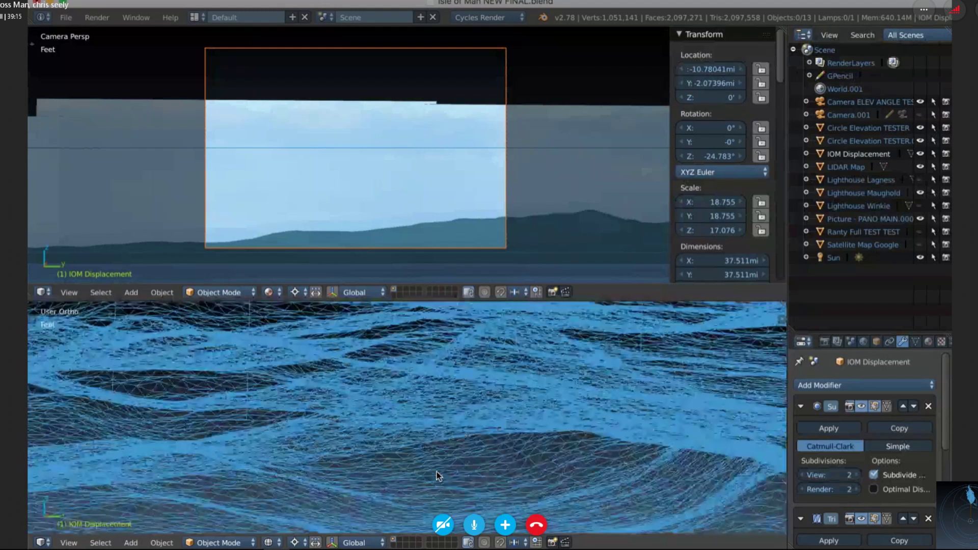
Navigate in perspective over the terrain wireframe, inspecting its mesh grid and the elevation circles along the horizon.
key("shift+f")
middle_click_drag(410, 426, 377, 363)
scroll(376, 363, "up", 5)
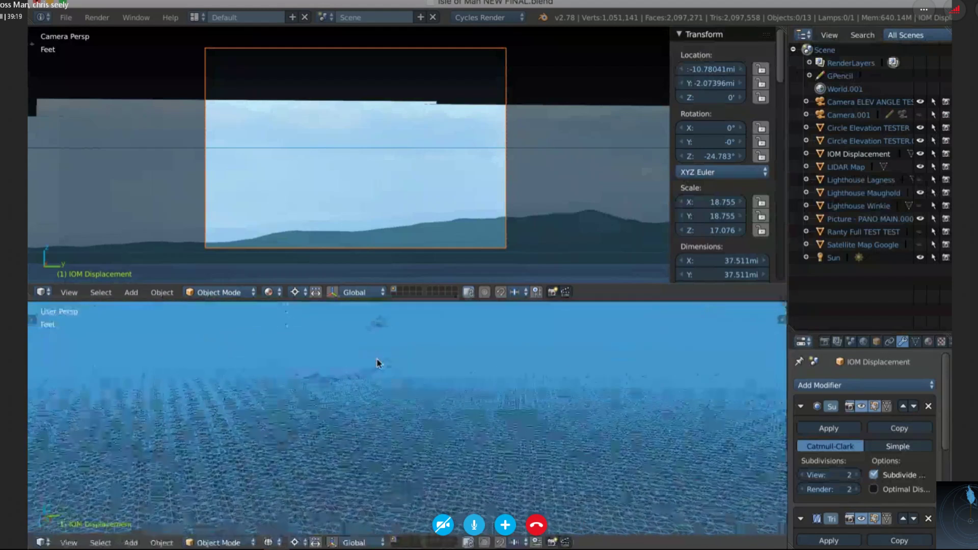
scroll(377, 363, "up", 2)
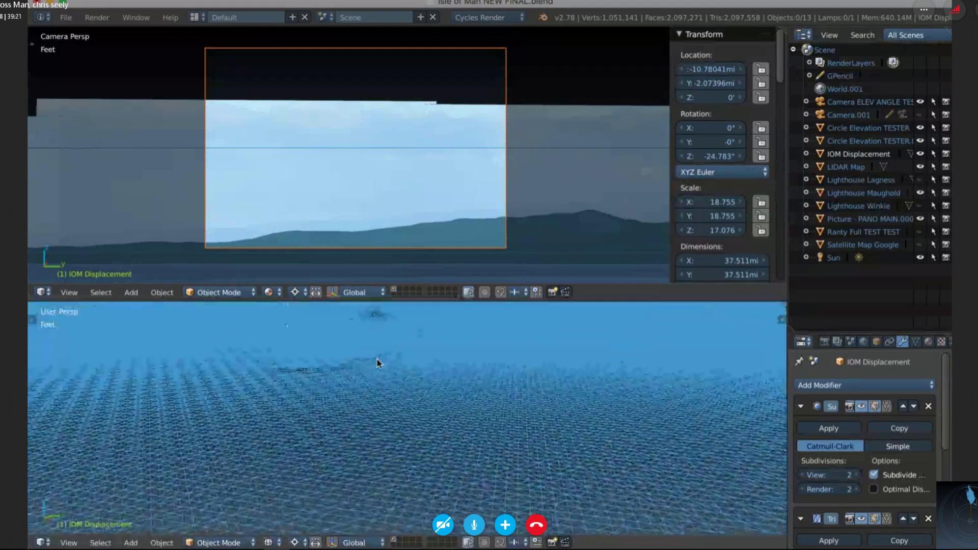
scroll(377, 363, "up", 1)
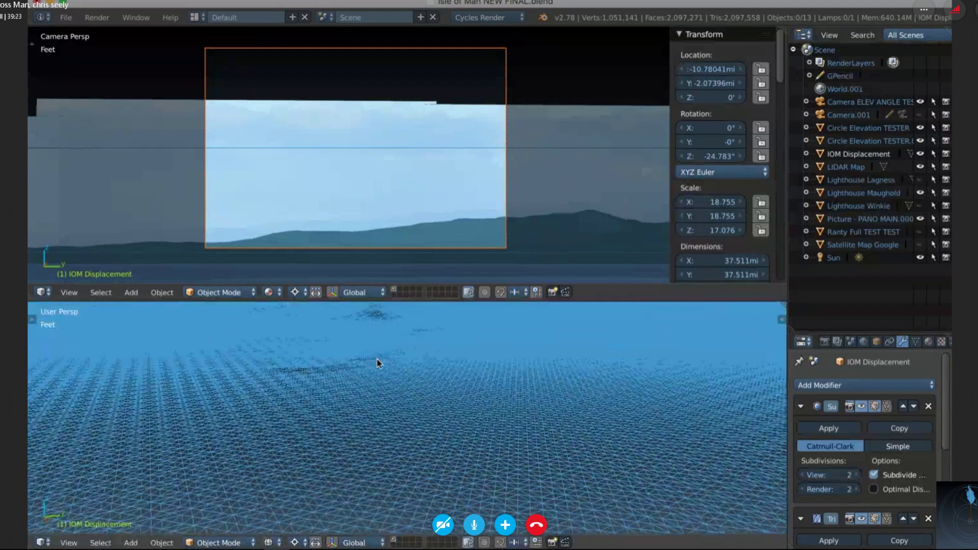
key("shift+f")
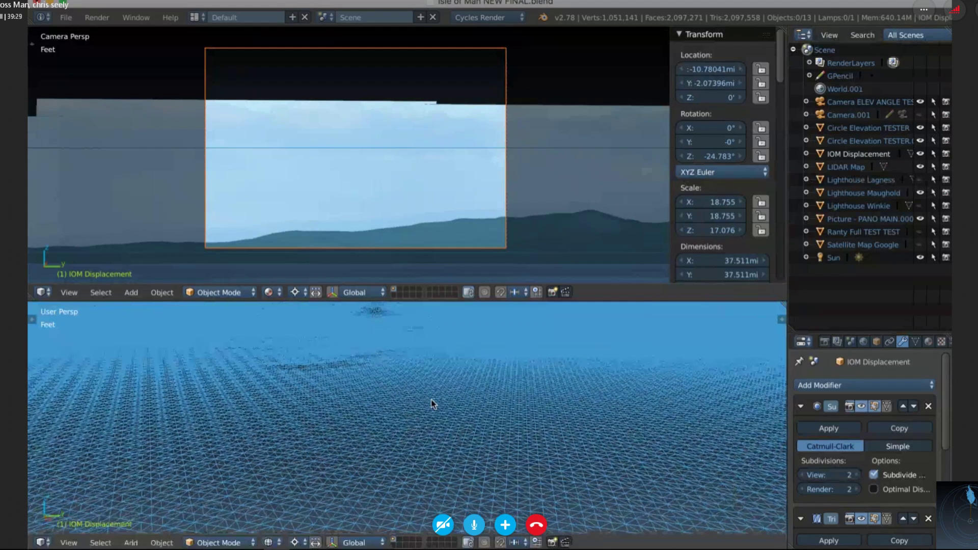
left_click(431, 400)
scroll(431, 399, "down", 2)
scroll(431, 399, "up", 8)
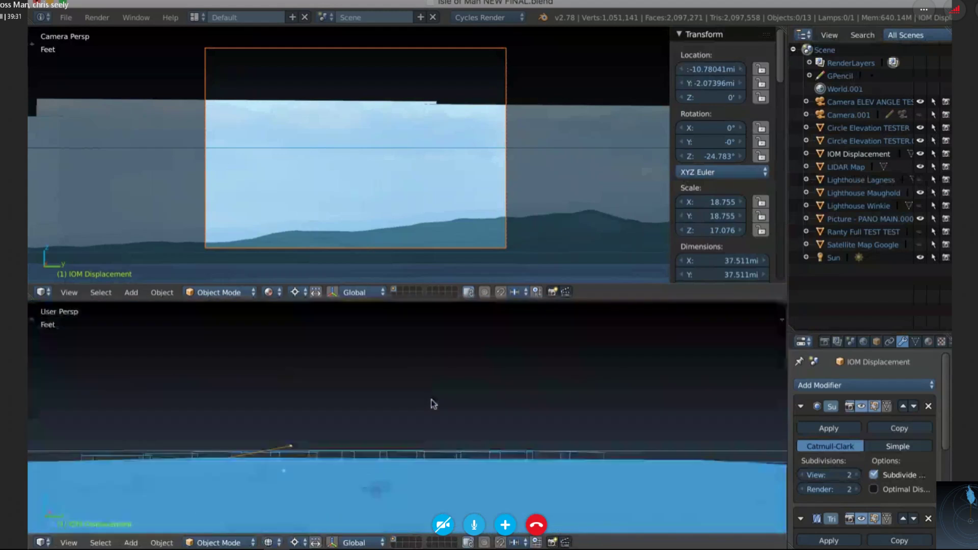
scroll(428, 424, "down", 6)
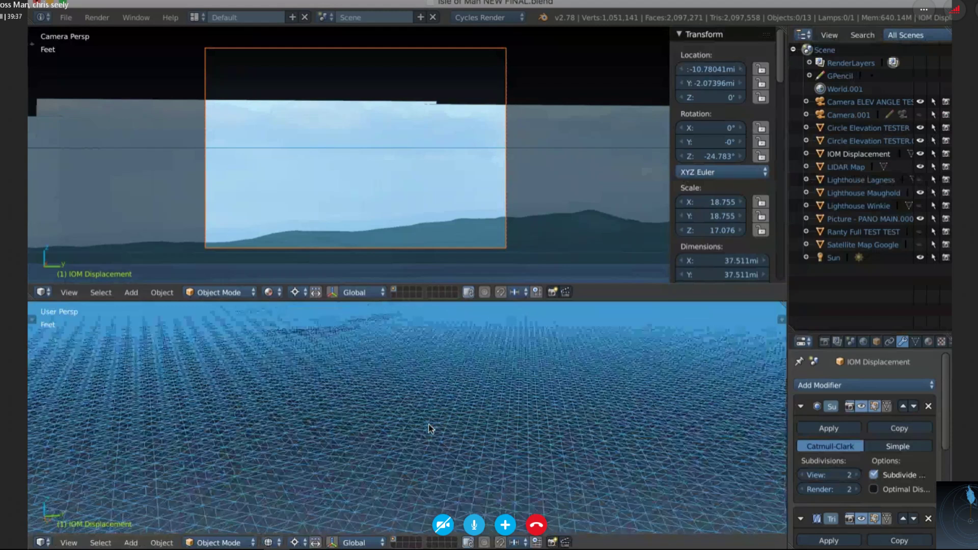
Show the wireframe terrain through the camera, enlarge that viewport, and frame the island's summit beneath the elevation circle lines.
key("KP_0")
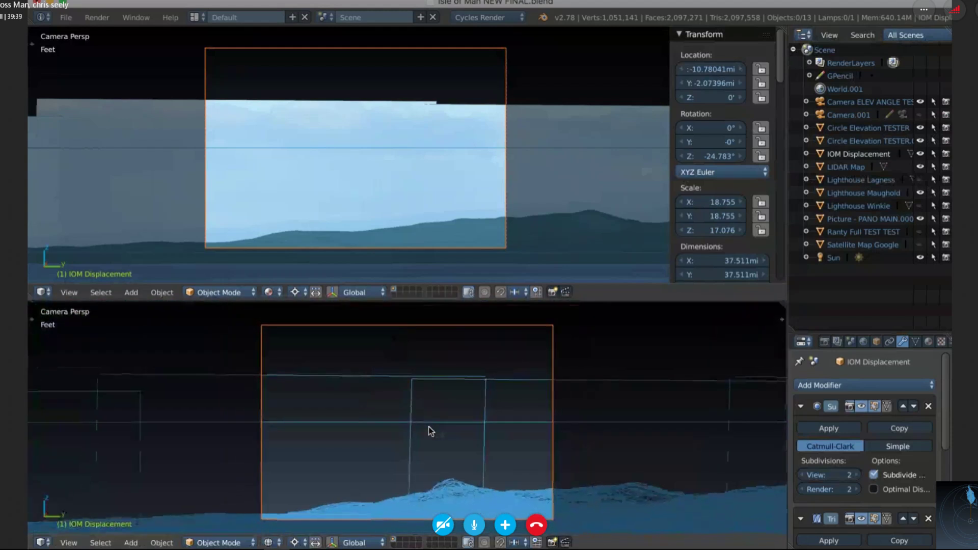
scroll(431, 432, "up", 2)
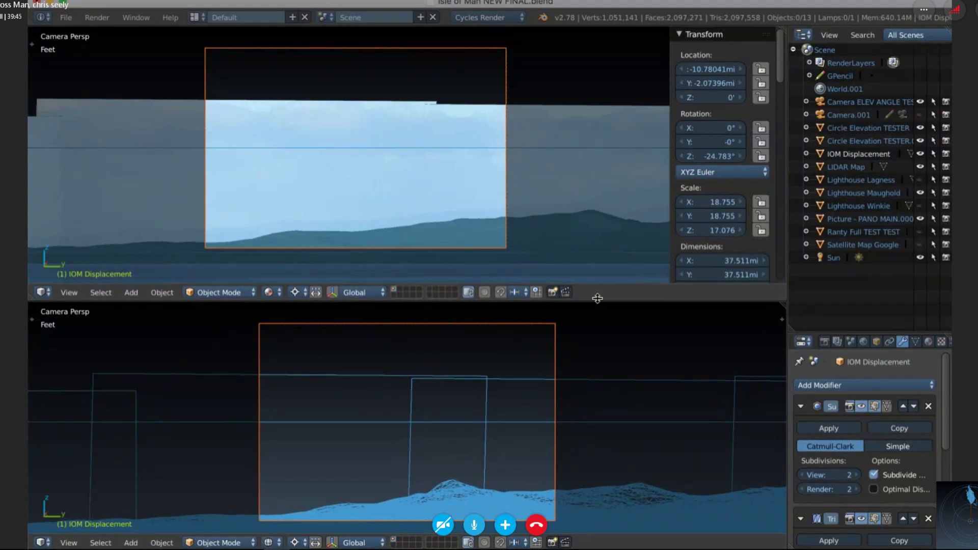
left_click_drag(599, 302, 599, 239)
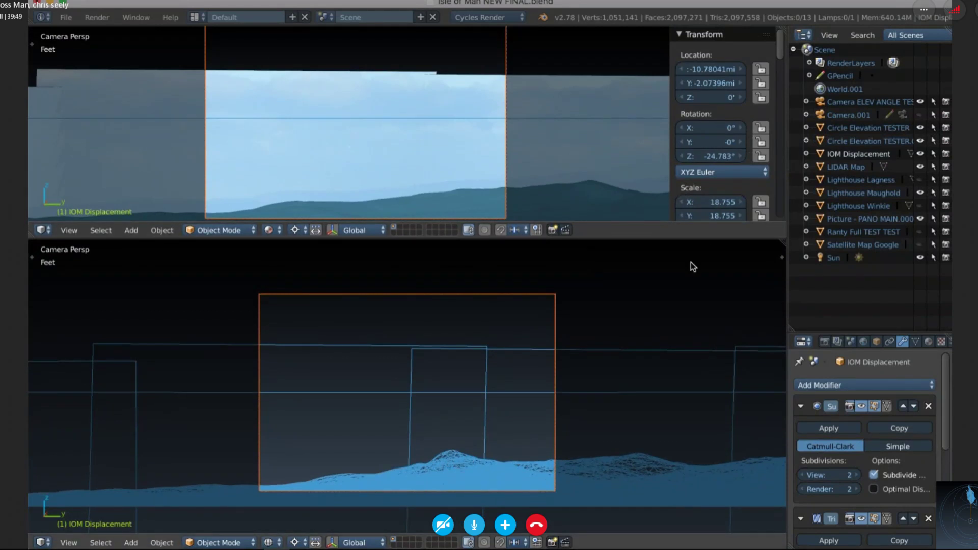
scroll(693, 266, "up", 4)
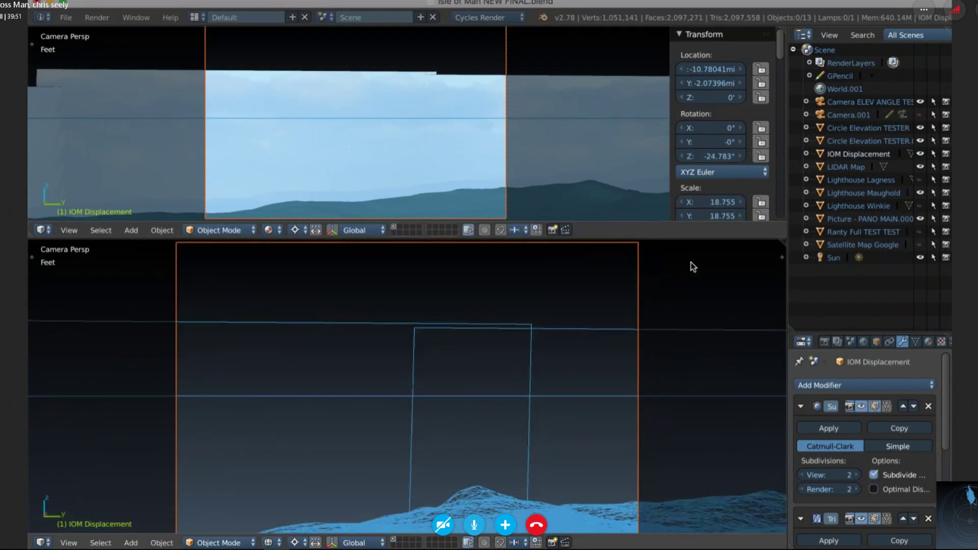
scroll(692, 267, "down", 2)
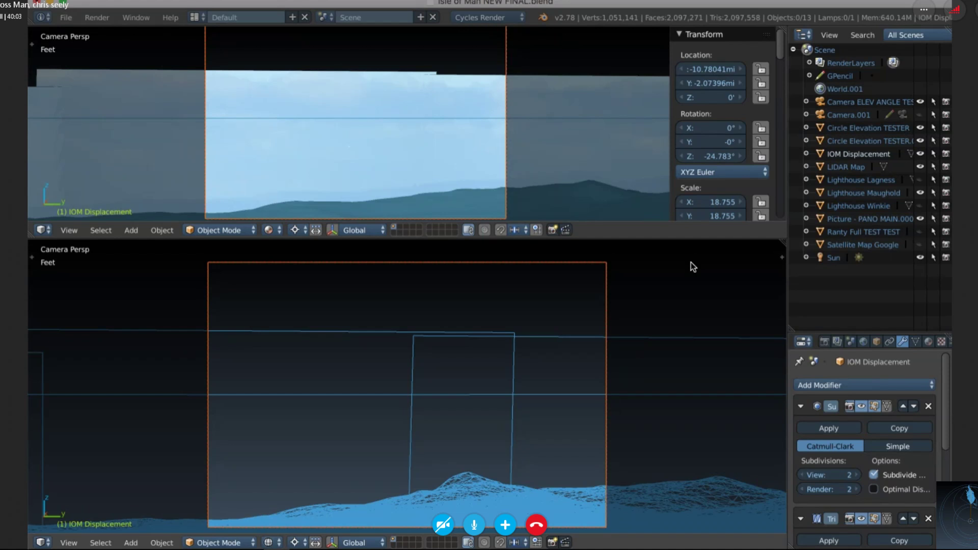
Examine the wireframe terrain and sight line in perspective from the Right viewpoint and then the Left viewpoint.
key("q")
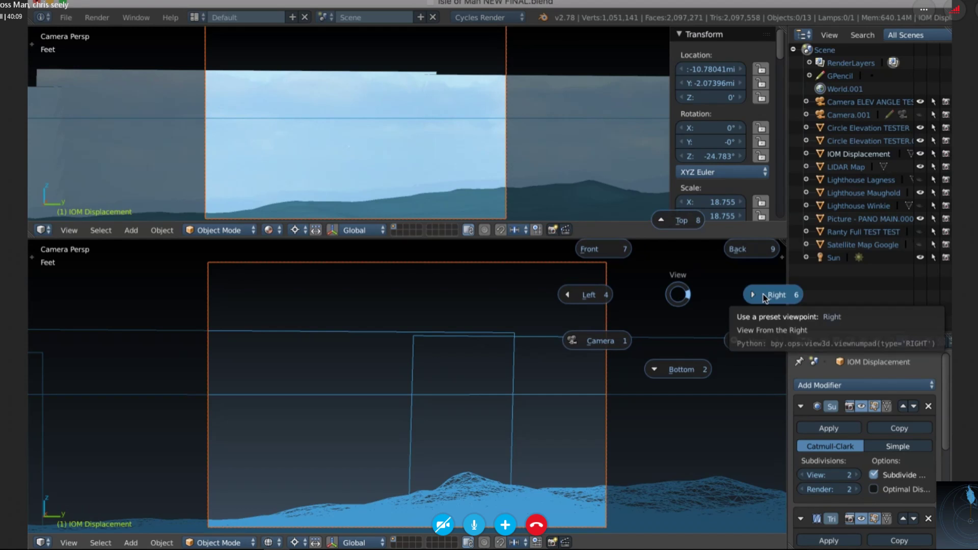
left_click(763, 295)
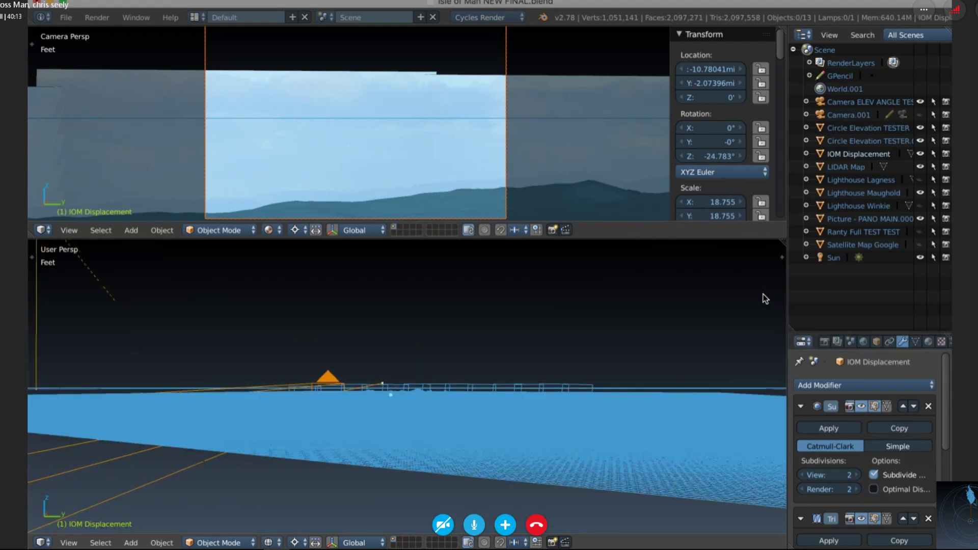
scroll(633, 324, "down", 5)
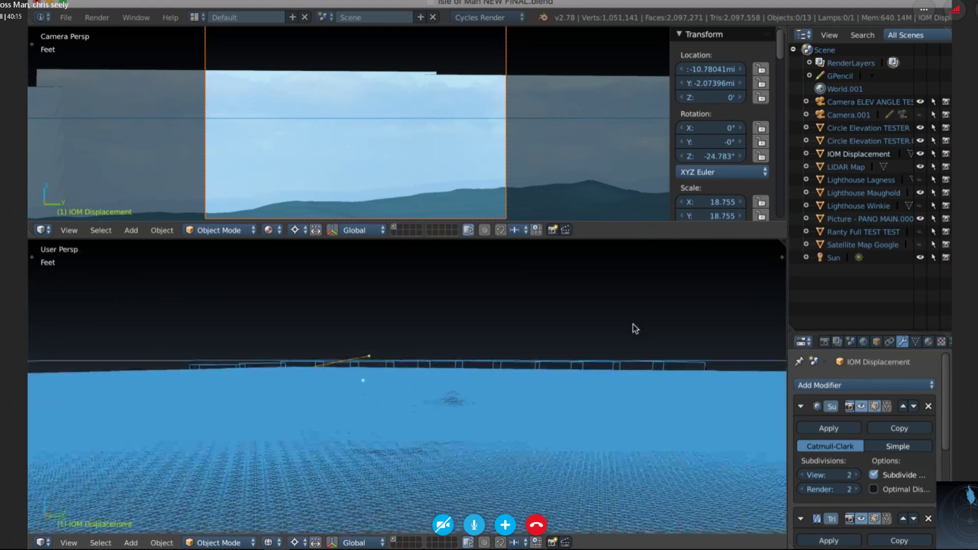
key("q")
left_click(541, 327)
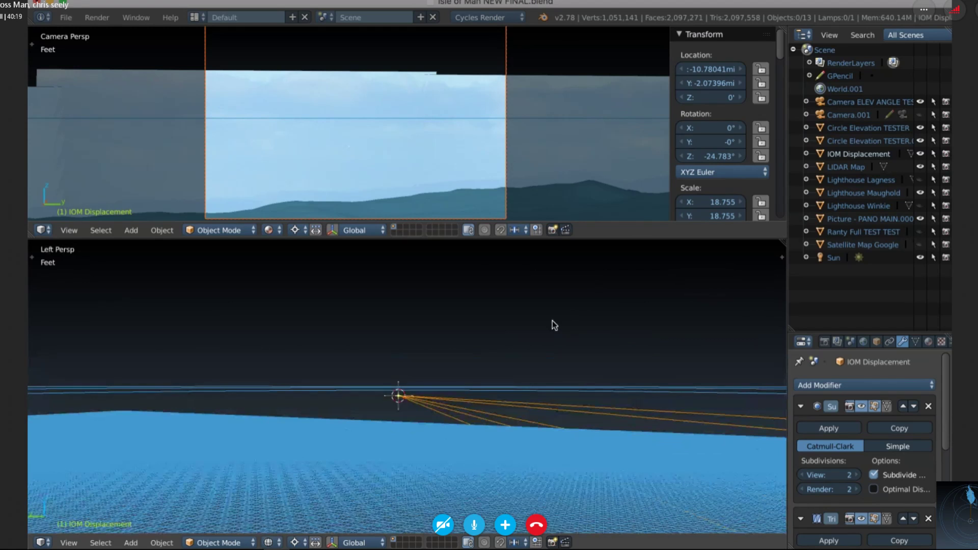
Examine the island's wireframe profile, elevation circles and picture frames in orthographic projection from the Right viewpoint and slightly rotated angles.
key("KP_5")
scroll(554, 325, "up", 2)
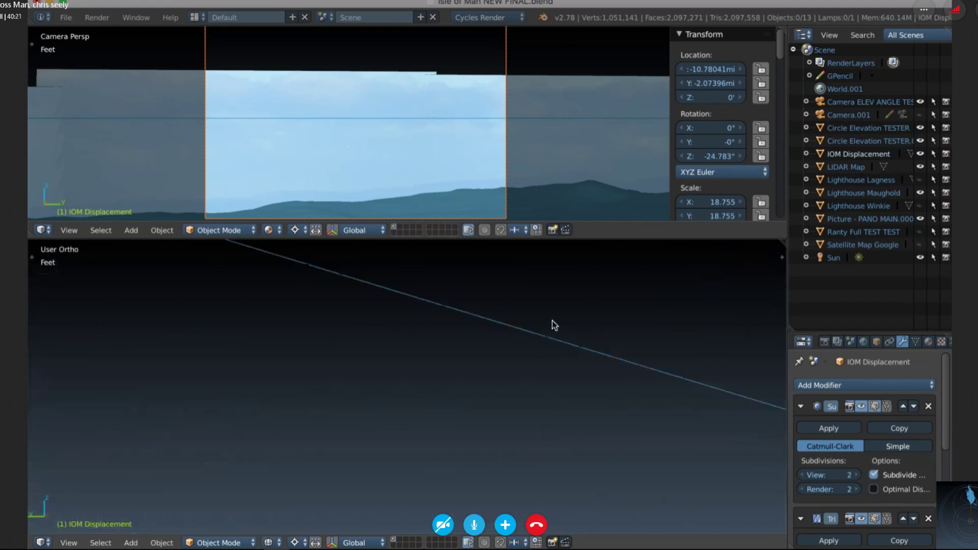
key("q")
left_click(648, 322)
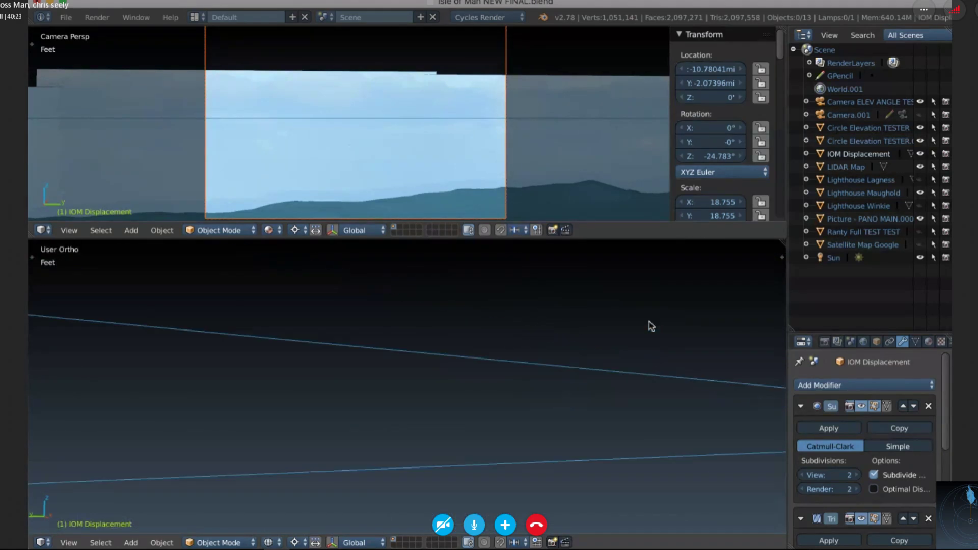
scroll(625, 334, "down", 12)
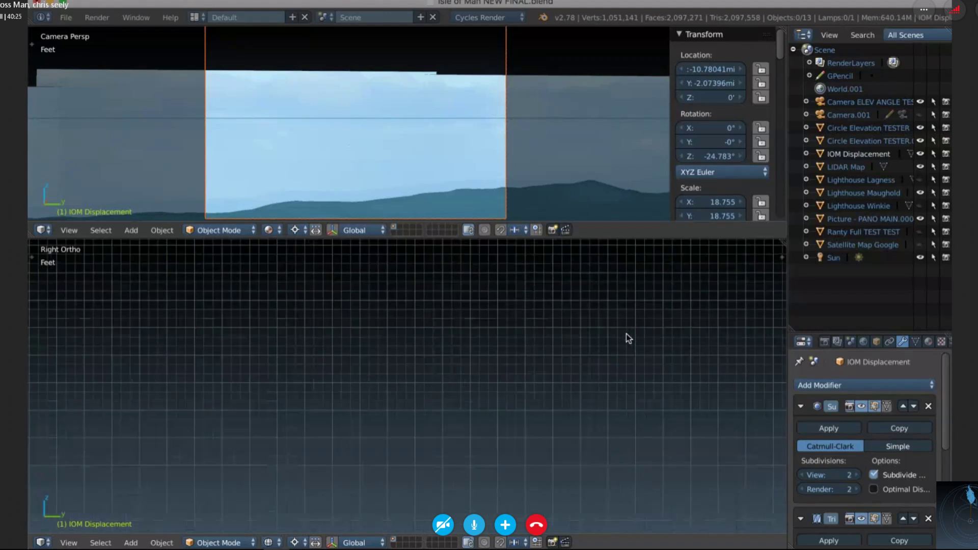
scroll(626, 335, "down", 5)
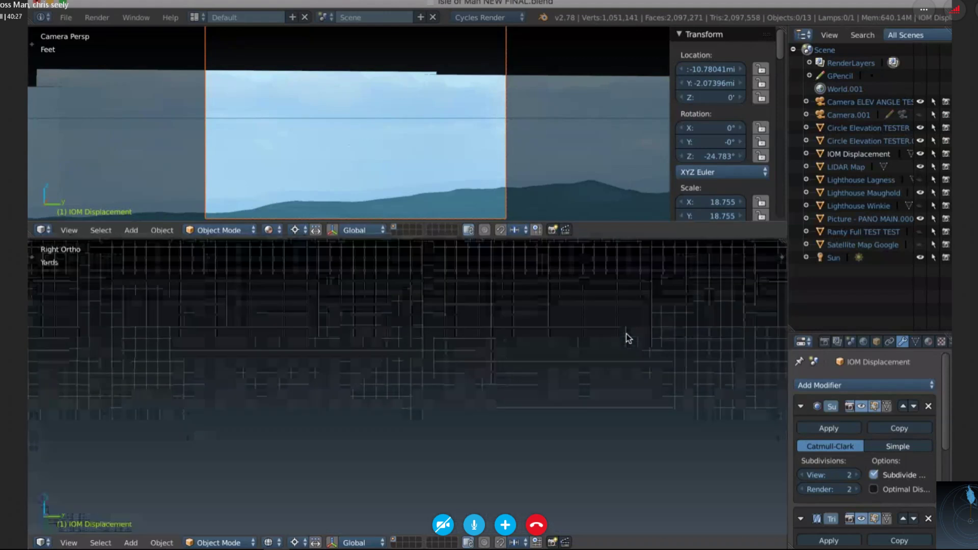
scroll(625, 334, "down", 4)
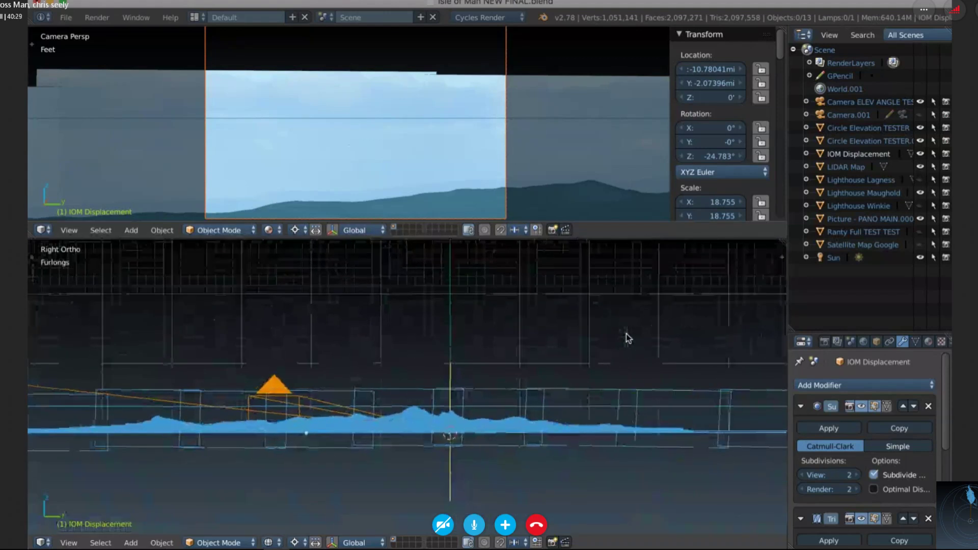
scroll(626, 334, "up", 1)
scroll(626, 334, "left", 5)
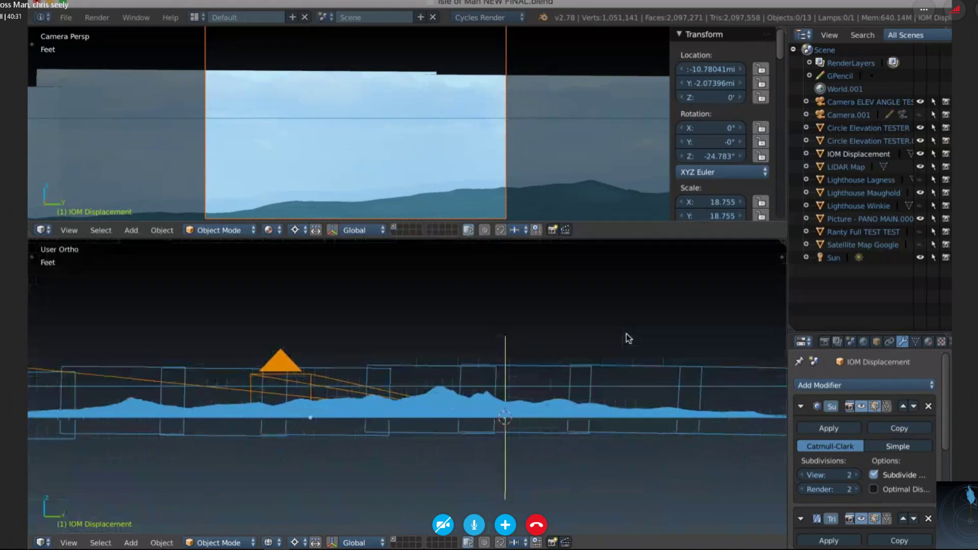
scroll(626, 334, "left", 3)
scroll(625, 334, "right", 6)
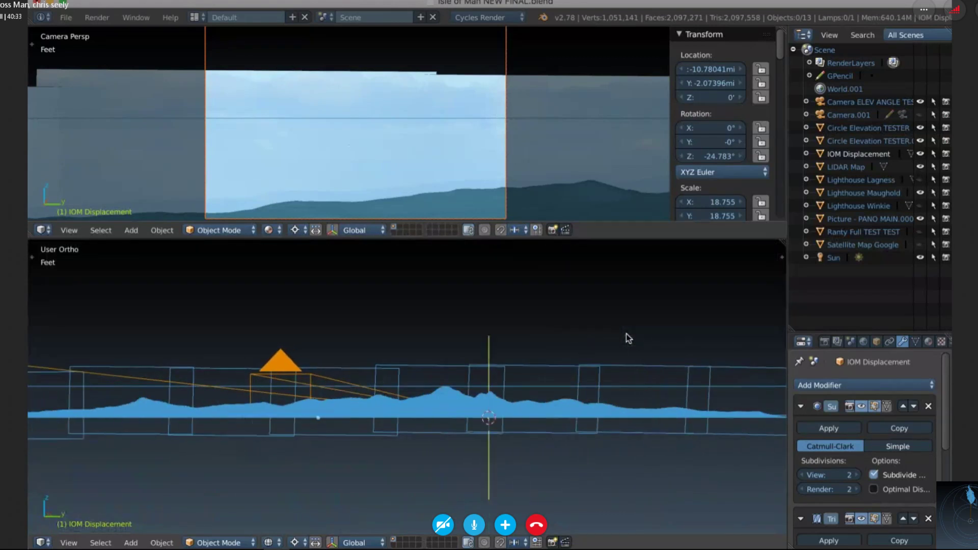
scroll(626, 334, "right", 3)
Switch to the Front orthographic view and trace the sight line between the camera and the island's hills.
key("q")
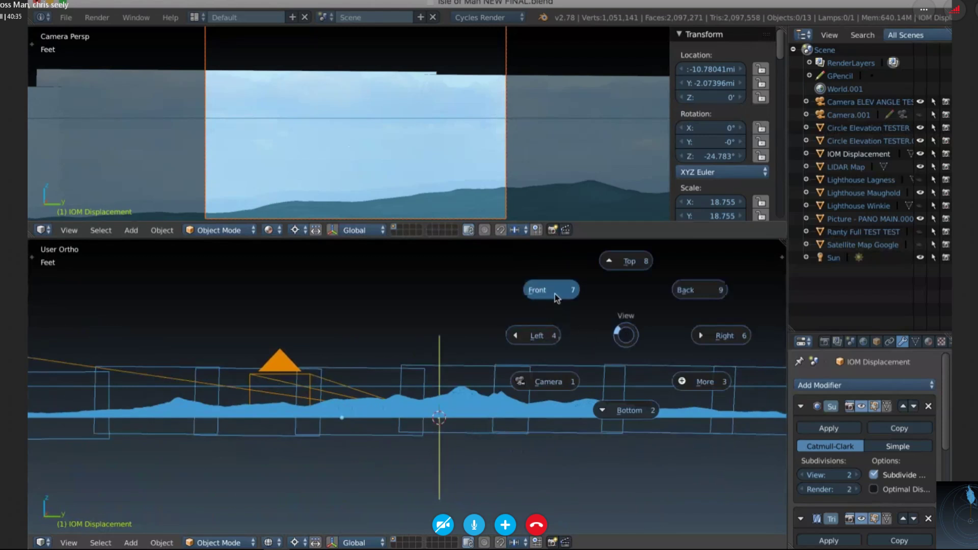
left_click(555, 291)
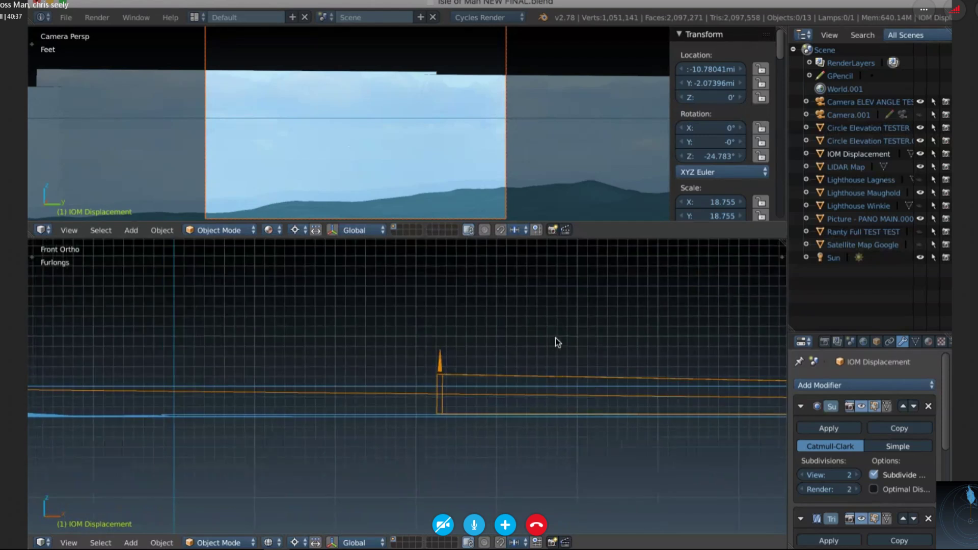
scroll(555, 338, "down", 2)
scroll(555, 338, "down", 1)
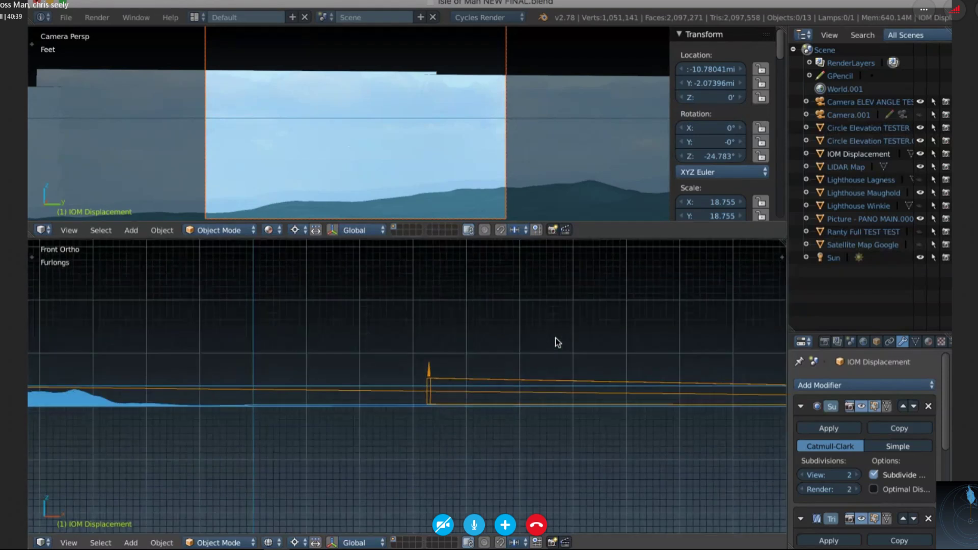
scroll(556, 337, "right", 5, "shift")
scroll(555, 338, "up", 5, "ctrl")
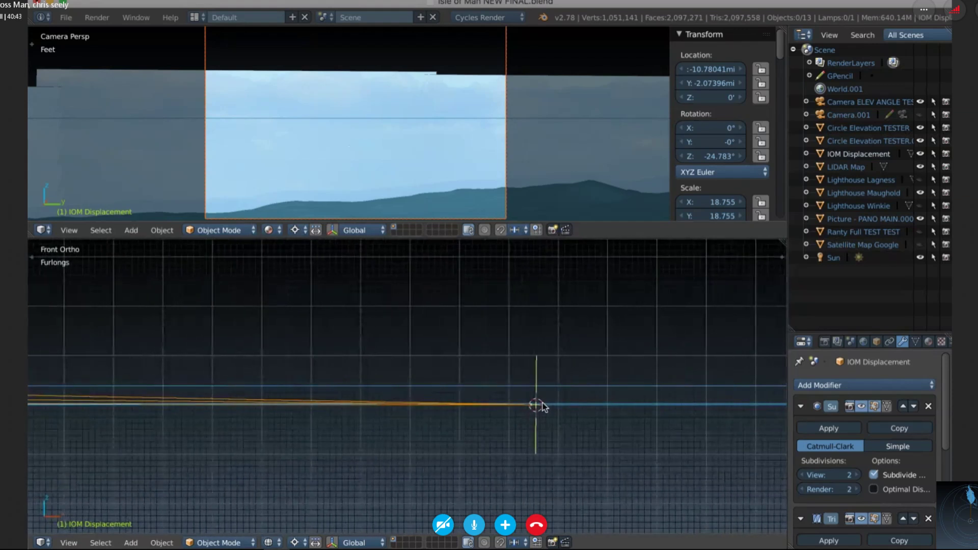
scroll(542, 405, "up", 8, "ctrl")
scroll(542, 405, "up", 10, "ctrl")
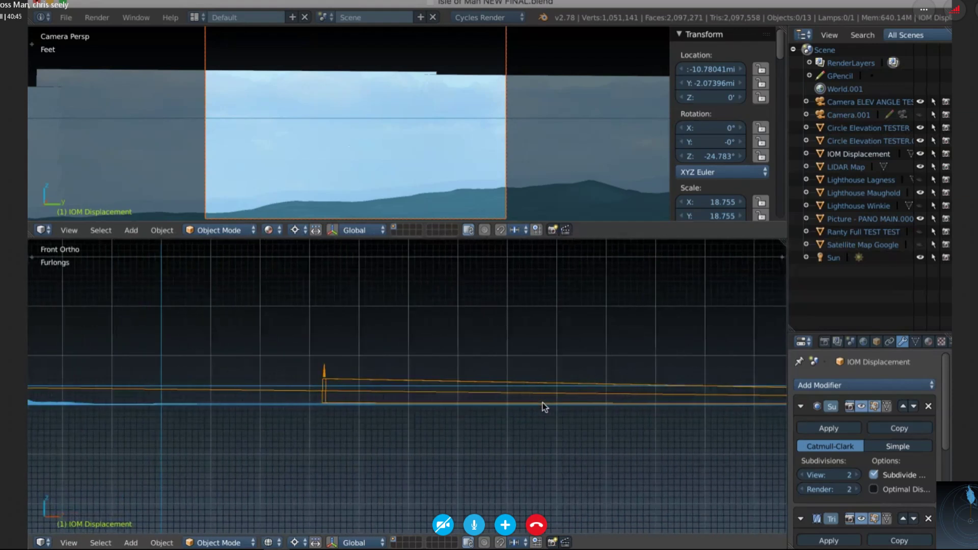
scroll(543, 402, "up", 6, "ctrl")
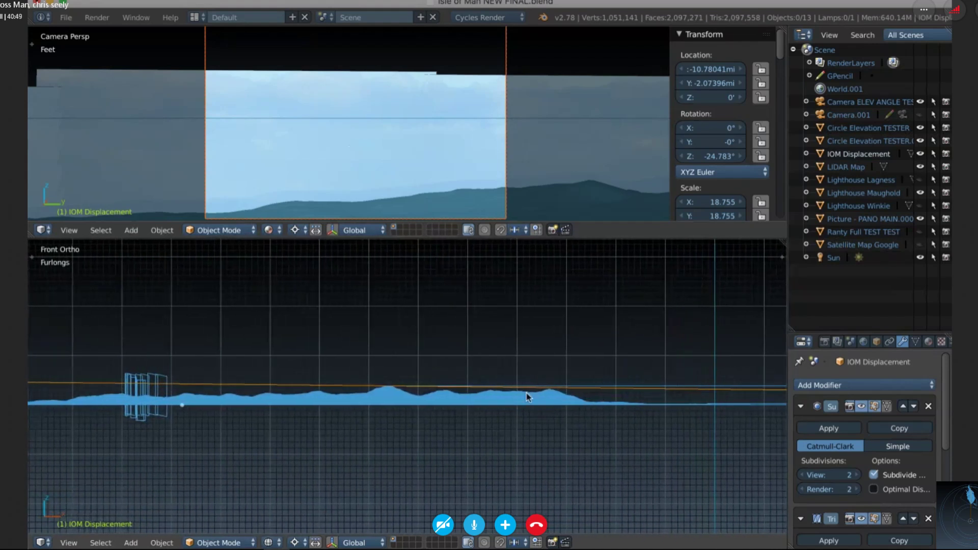
Select the Circle Elevation TESTER object and examine at close range where its line meets the highest summit.
scroll(527, 399, "up", 4)
scroll(527, 397, "up", 4)
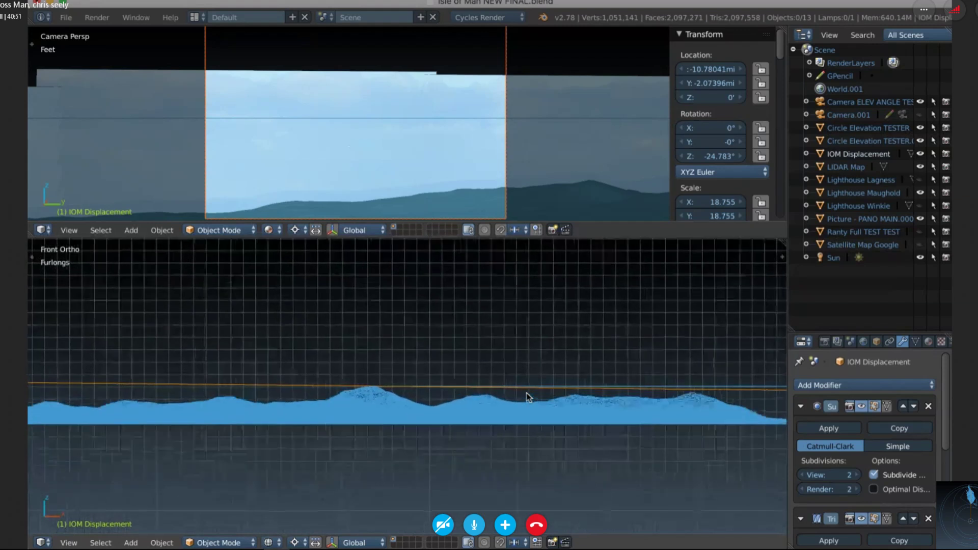
scroll(527, 397, "up", 3)
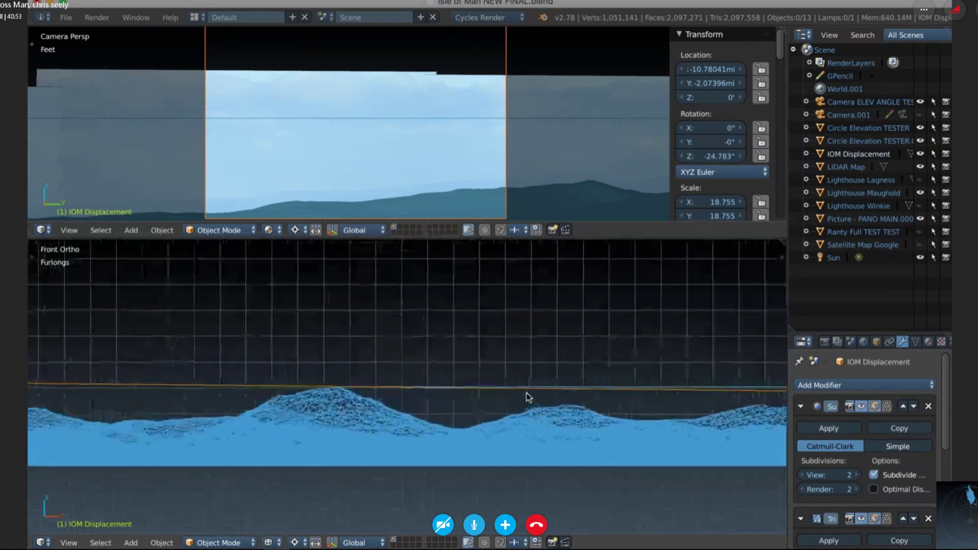
scroll(450, 406, "up", 1)
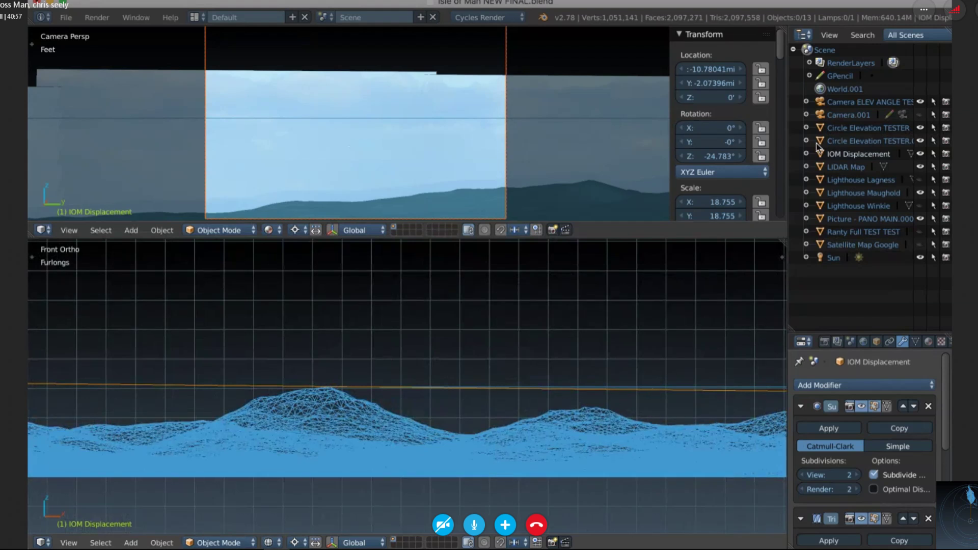
left_click(858, 140)
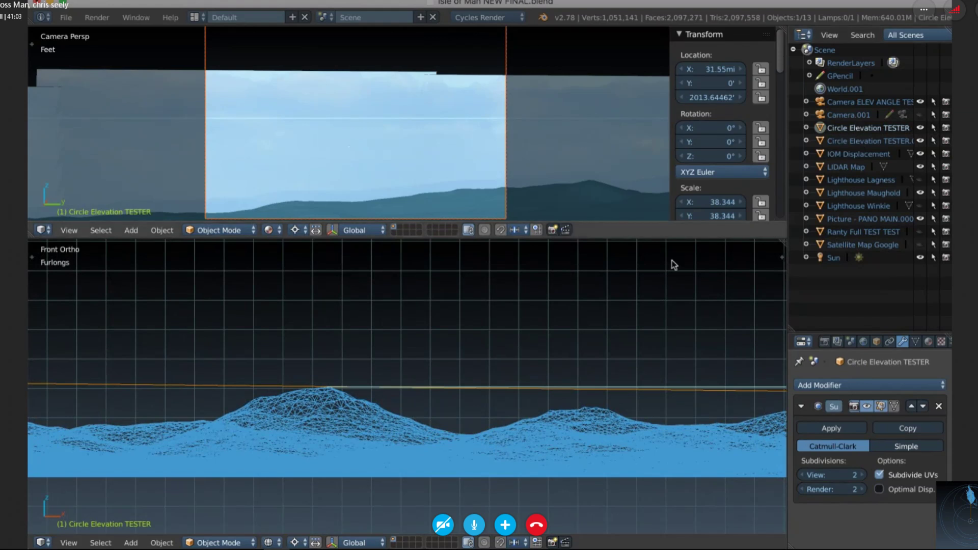
scroll(610, 315, "up", 1)
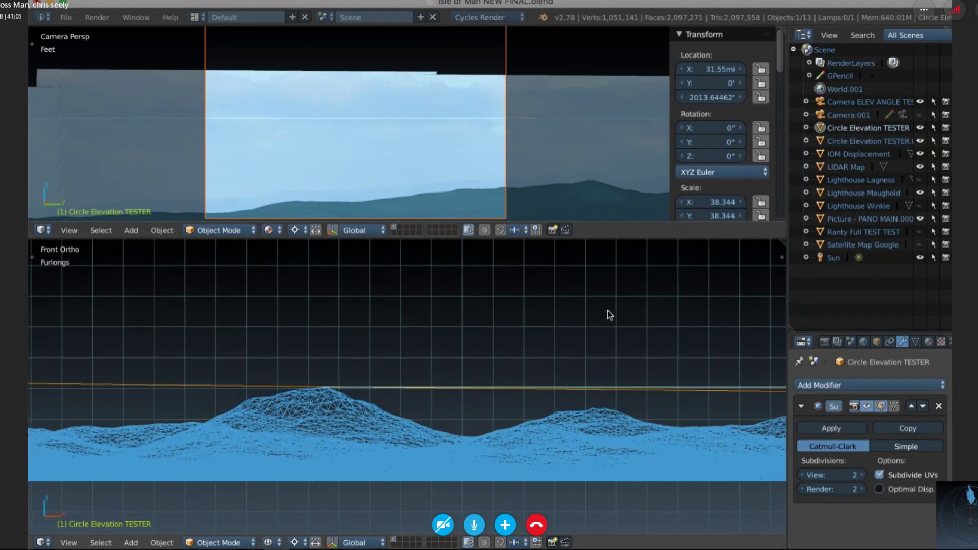
scroll(610, 314, "up", 1)
scroll(610, 315, "up", 2)
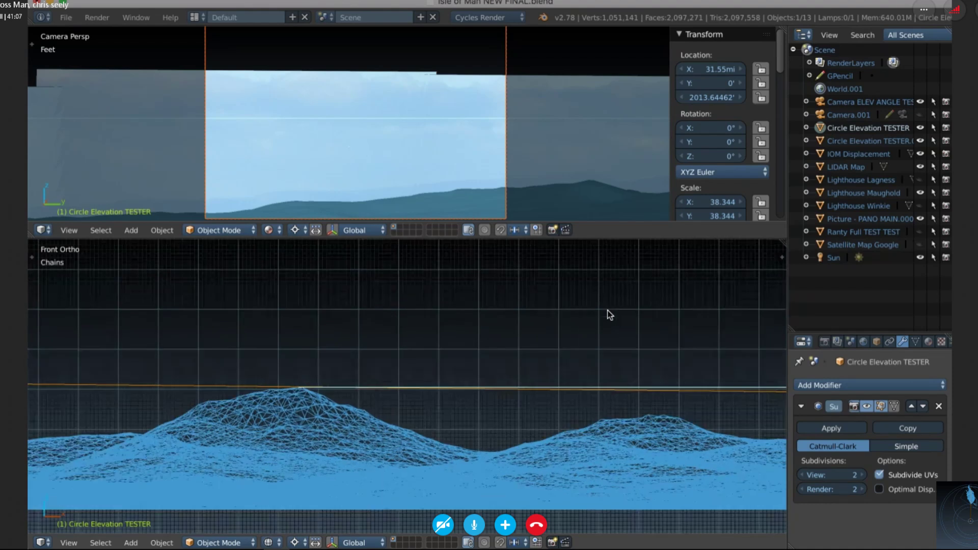
scroll(522, 394, "down", 8, "ctrl")
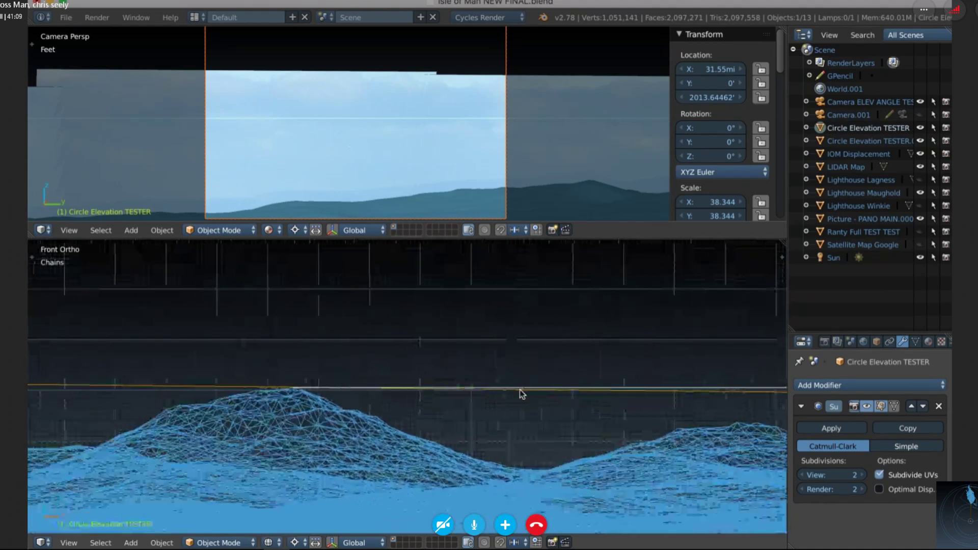
scroll(520, 393, "up", 3)
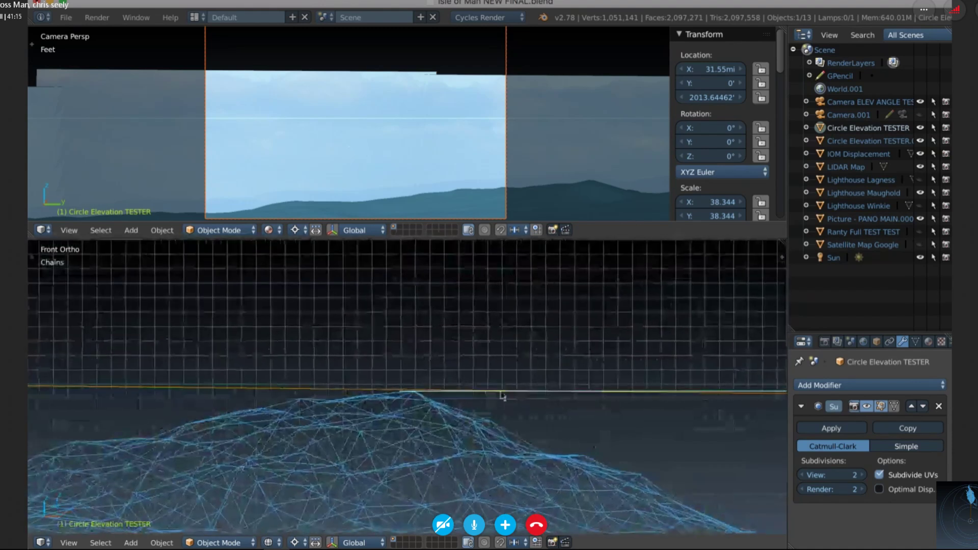
Compare the Camera ELEV ANGLE TEST sight line with Circle Elevation TESTER at the summit by selecting each in turn.
left_click(856, 101)
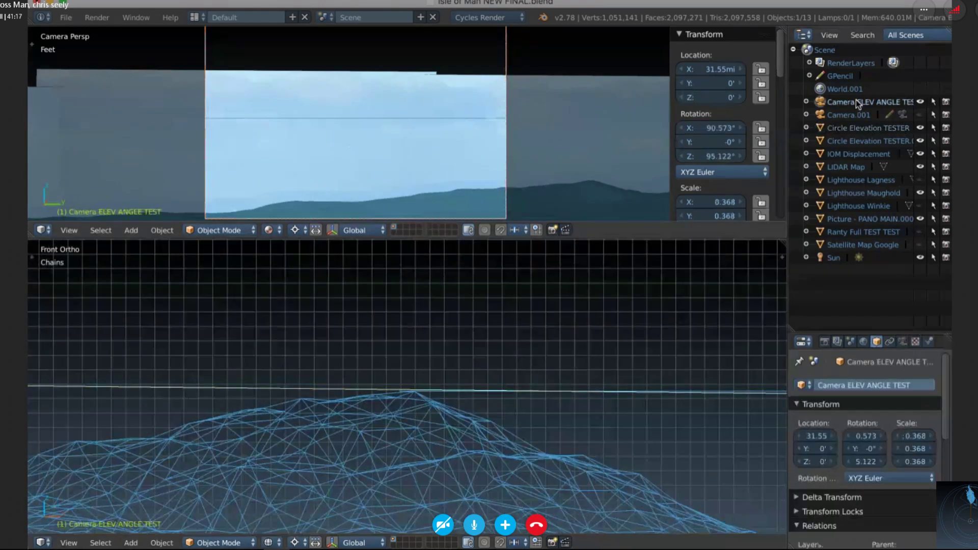
left_click(857, 128)
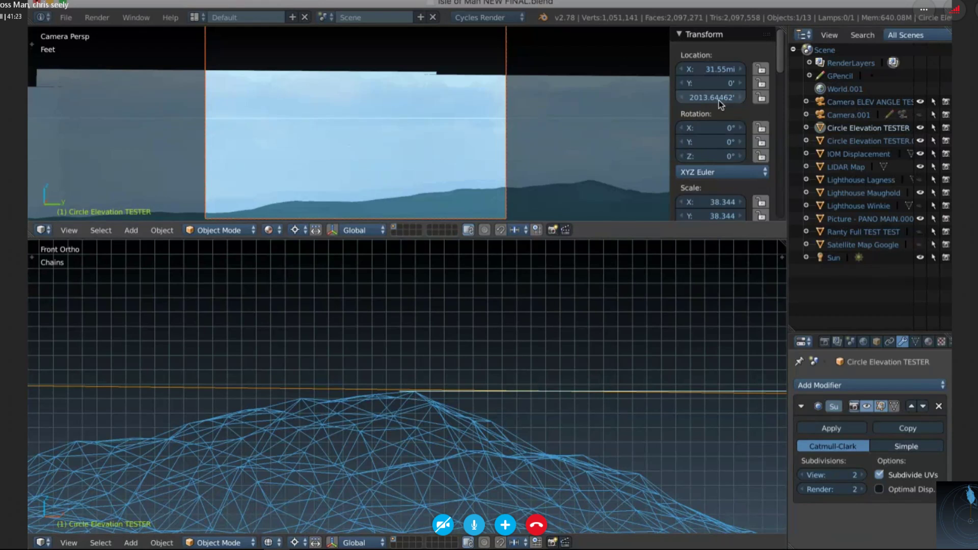
left_click(839, 102)
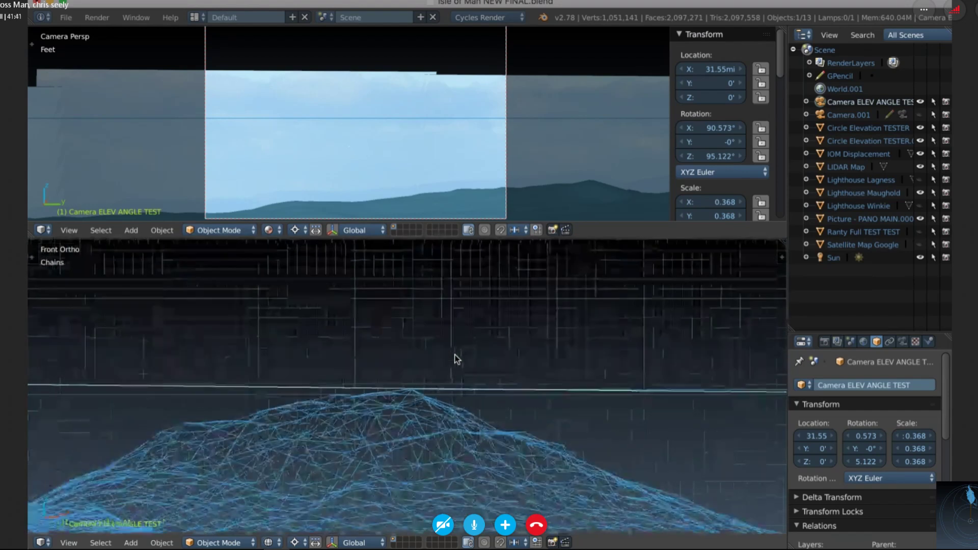
scroll(455, 355, "down", 1)
scroll(455, 354, "down", 3, "shift")
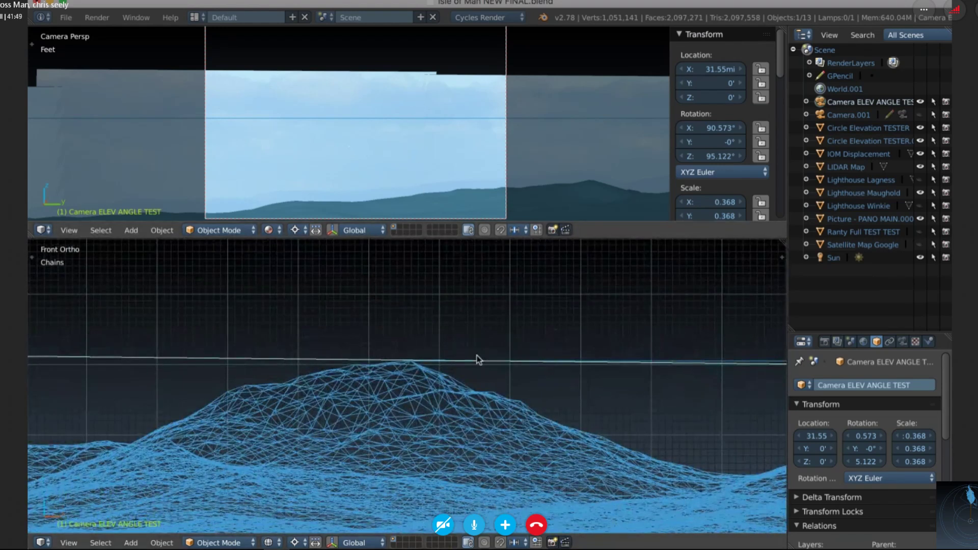
scroll(477, 359, "up", 2)
scroll(478, 359, "down", 4)
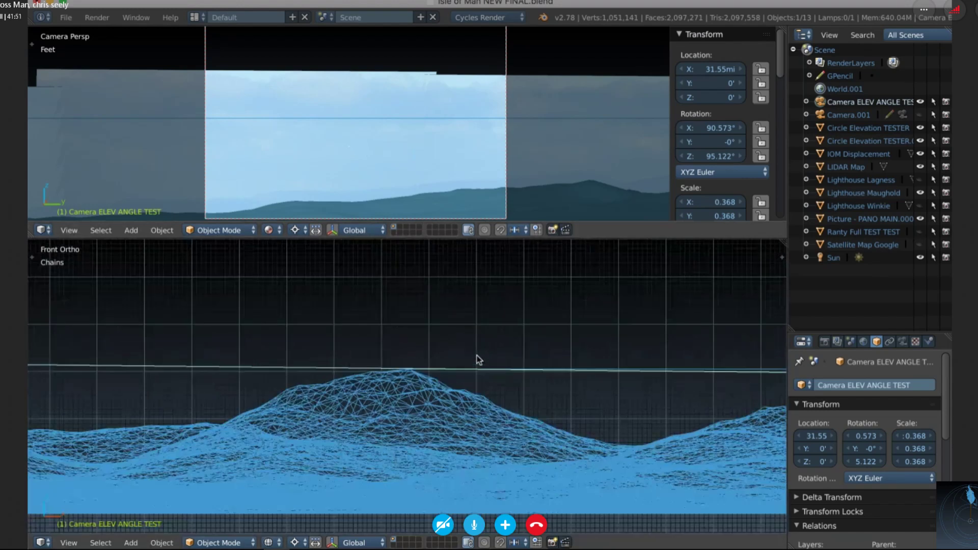
Scale the Picture - PANO MAIN.000 object down by a factor of about 0.88, bringing it toward the camera across the summit.
right_click(372, 354)
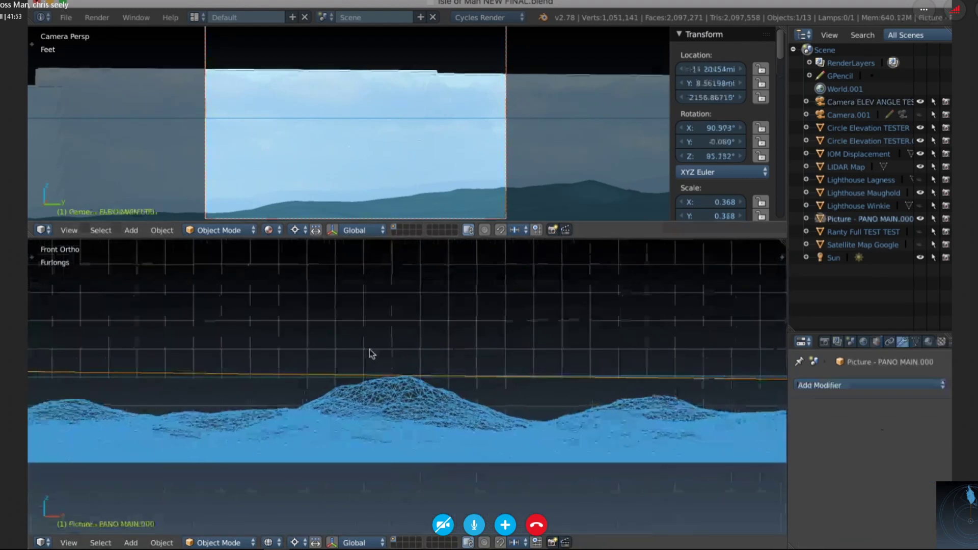
key("s")
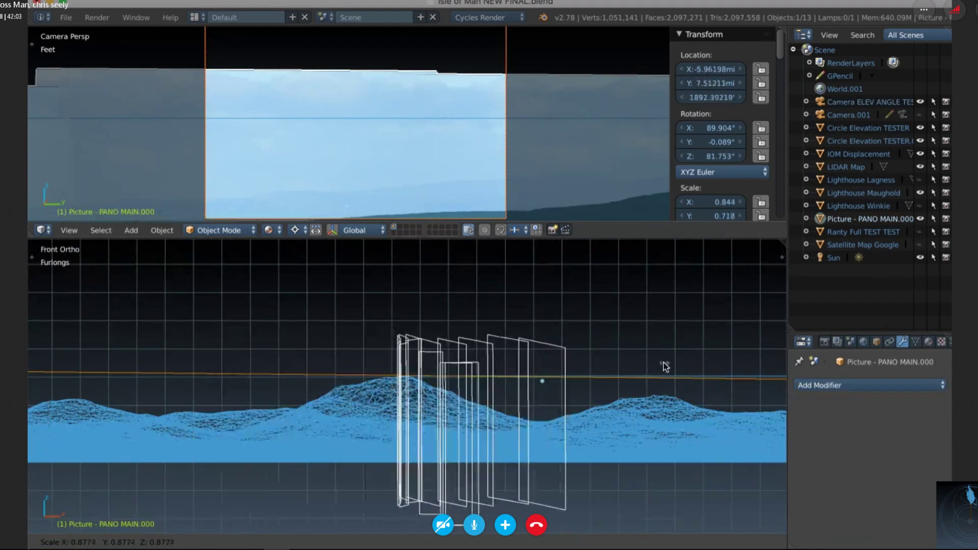
left_click(660, 363)
Rotate Camera ELEV ANGLE TEST to a Z rotation of 90.722° and frame the summit in the camera view.
scroll(552, 182, "down", 4)
scroll(554, 187, "right", 2, "shift")
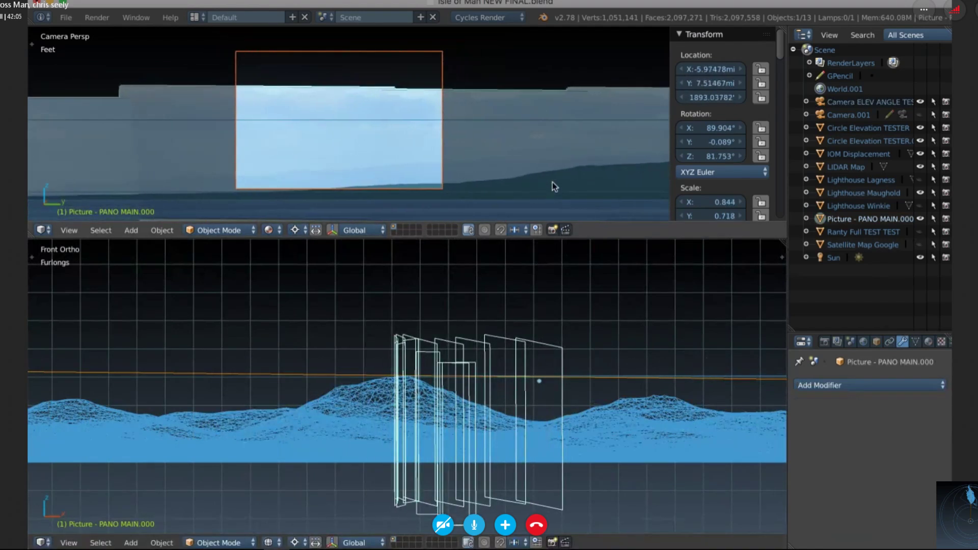
left_click(849, 102)
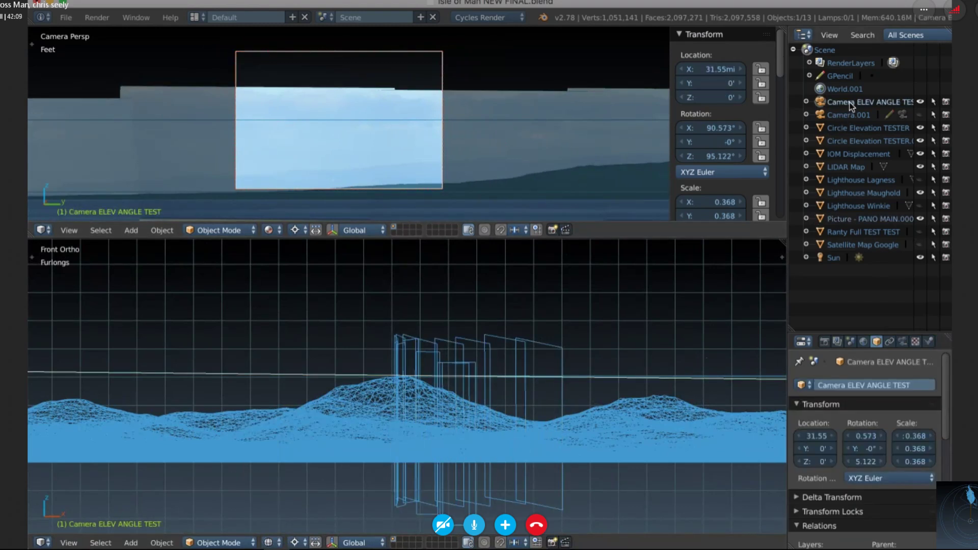
mouse_move(708, 159)
left_mouse_down()
mouse_move(695, 159)
mouse_move(711, 159)
left_mouse_up()
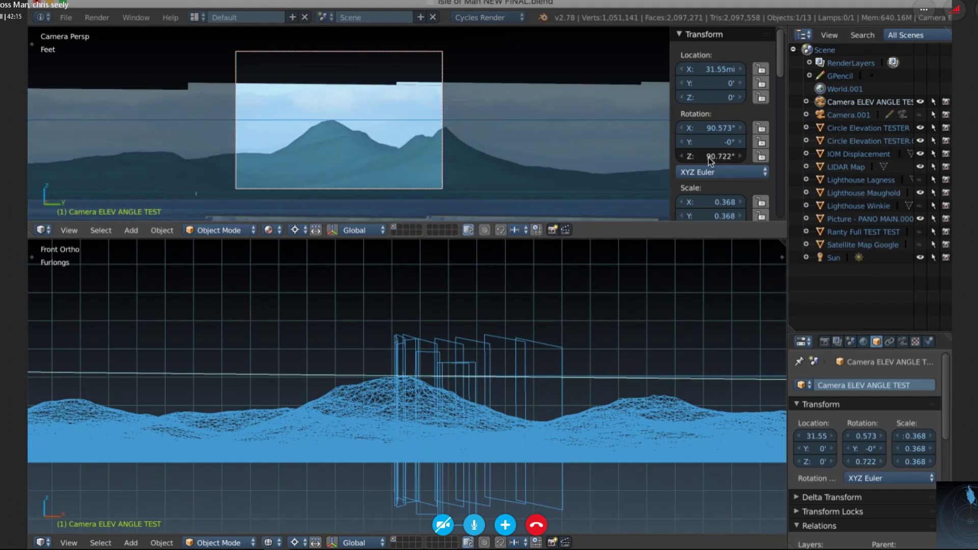
scroll(370, 151, "left", 5, "shift")
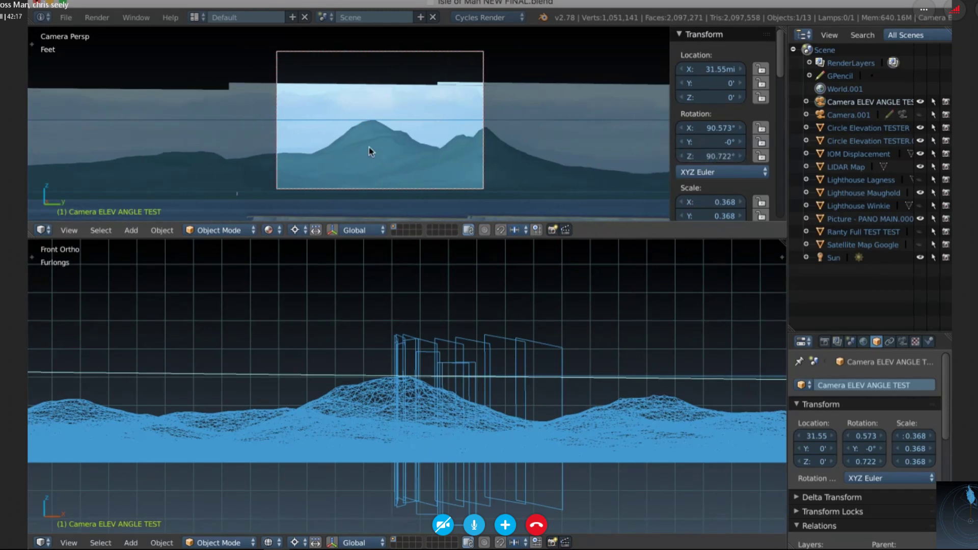
scroll(371, 151, "up", 4)
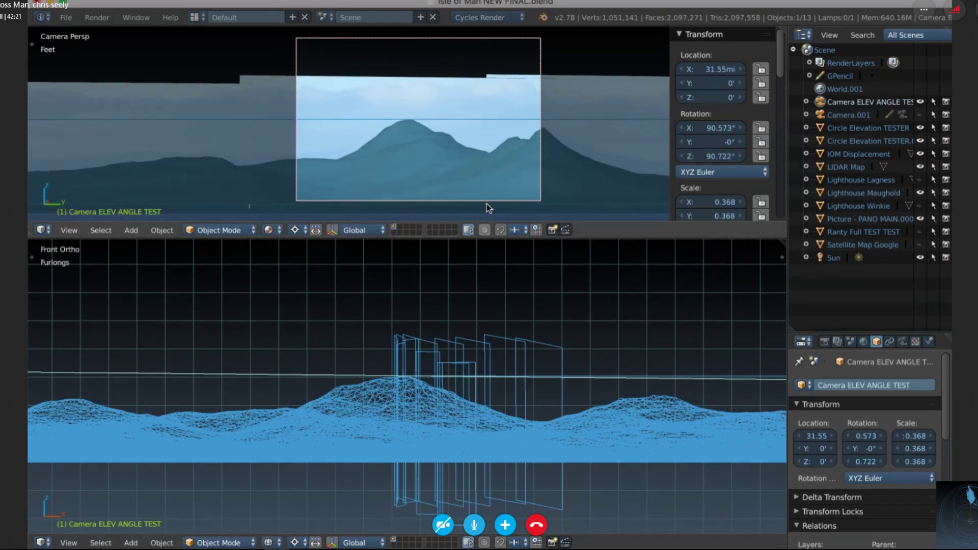
Scale the Picture - PANO MAIN.000 object to about 0.844 in X, keeping its panels across the highest summit.
right_click(482, 100)
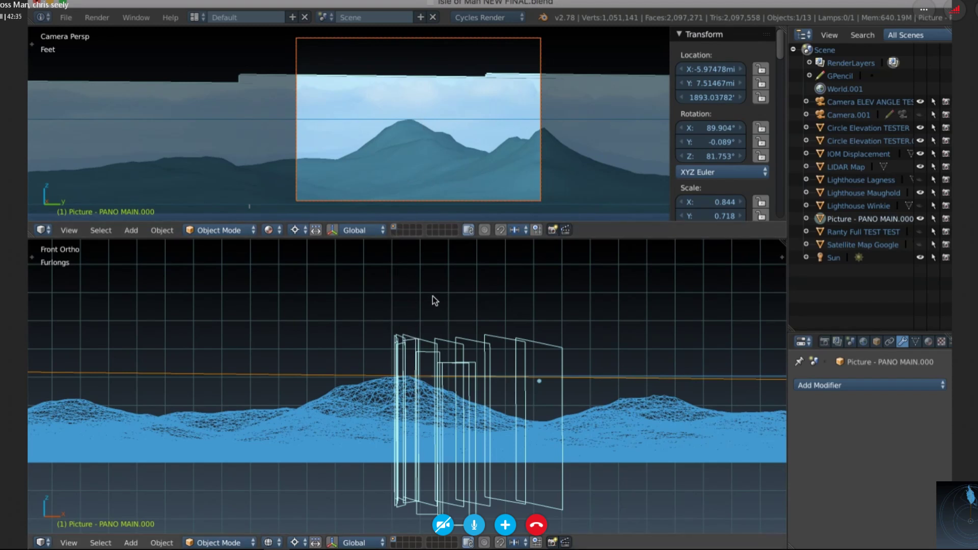
key("s")
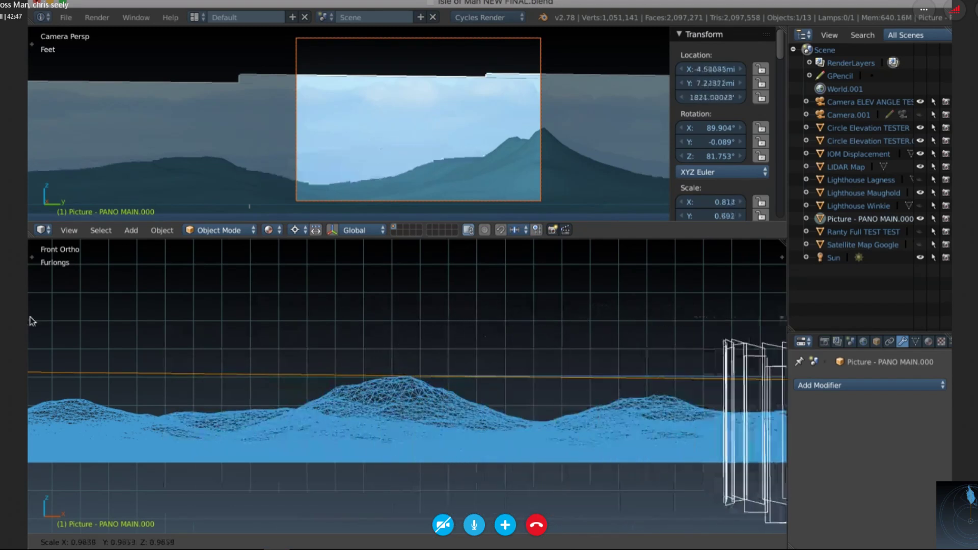
left_click(462, 309)
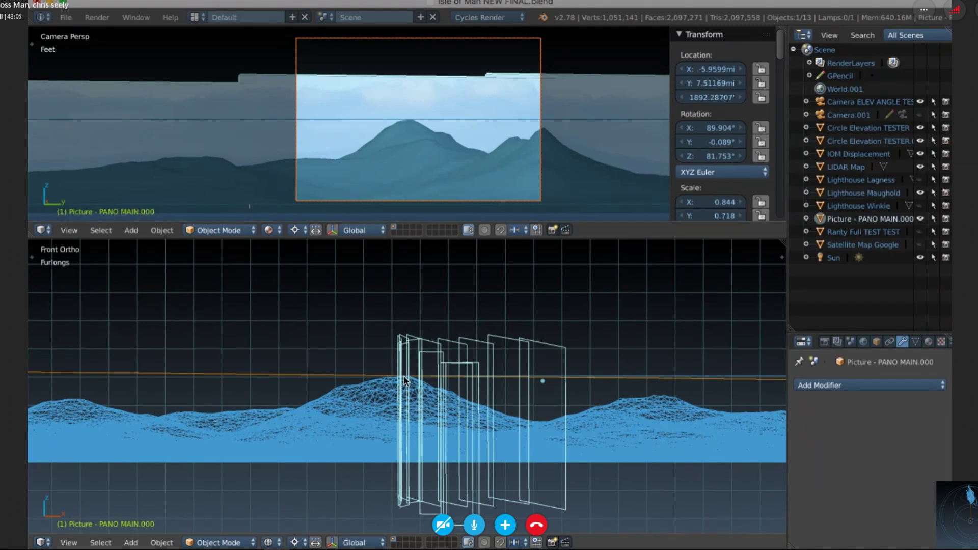
Orbit around the highest summit to examine how the panorama panels cross the terrain and the elevation lines.
middle_click_drag(404, 376, 405, 377)
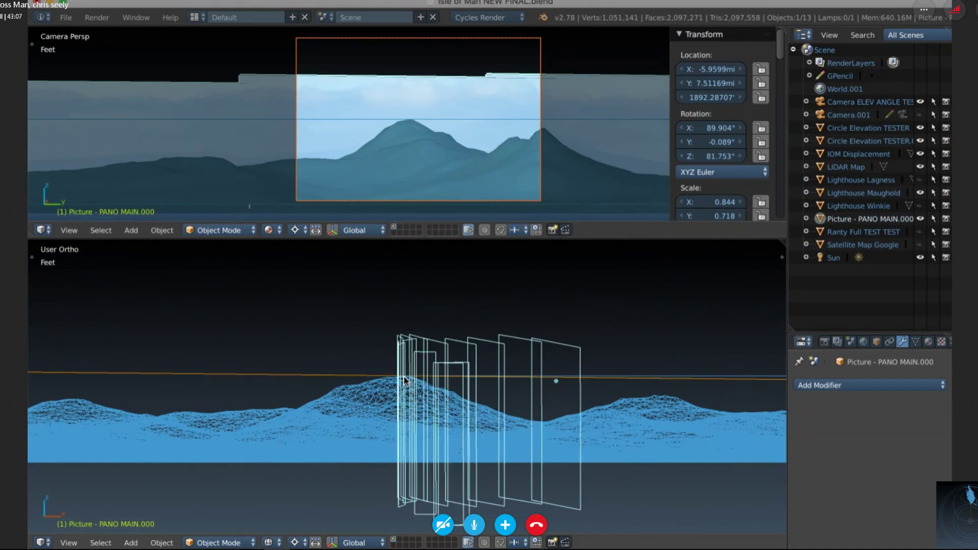
key("KP_6")
key("KP_6")
key("KP_6")
key("KP_6")
key("KP_6")
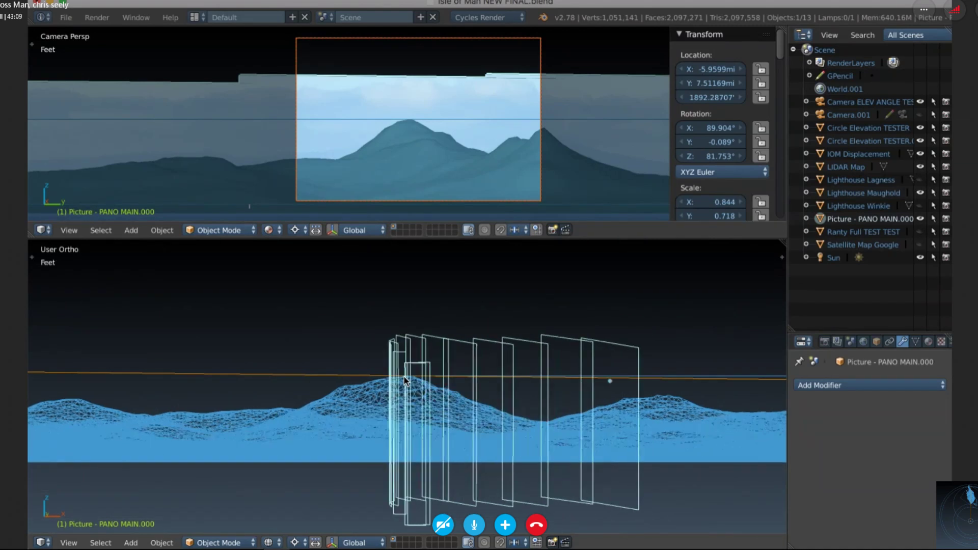
key("KP_6")
key("KP_6")
key("KP_6")
key("KP_6")
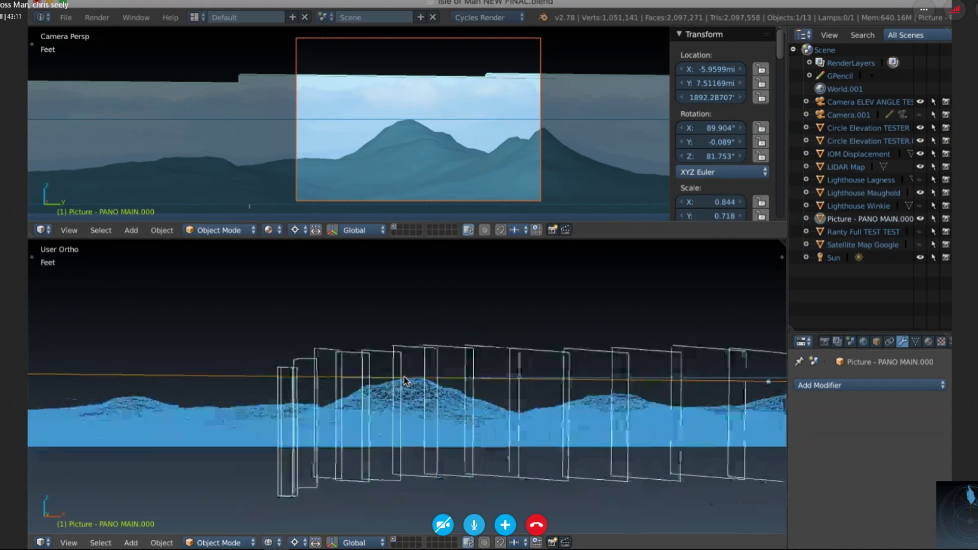
Return the wireframe viewport to the front orthographic view and enlarge the camera viewport with the summit framed closer.
key("q")
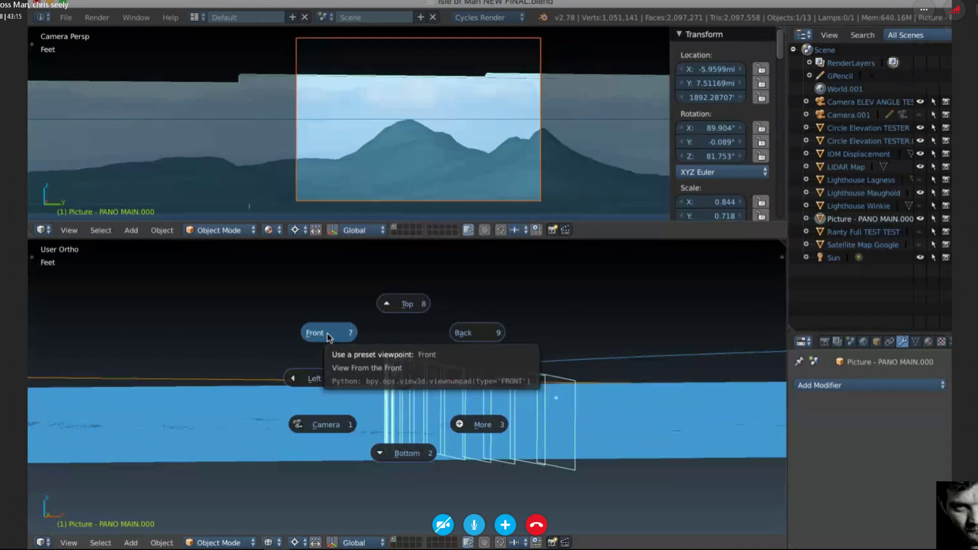
left_click(327, 333)
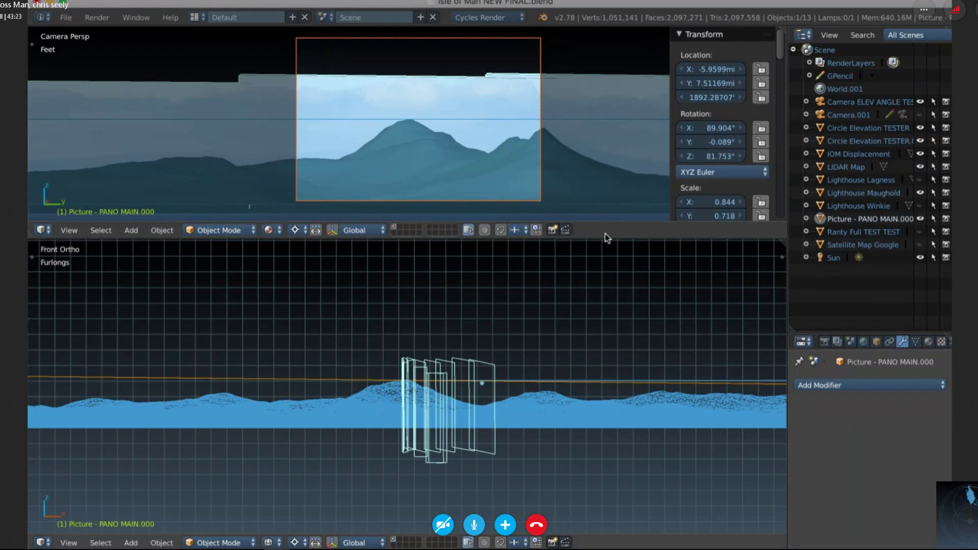
left_click_drag(630, 237, 631, 306)
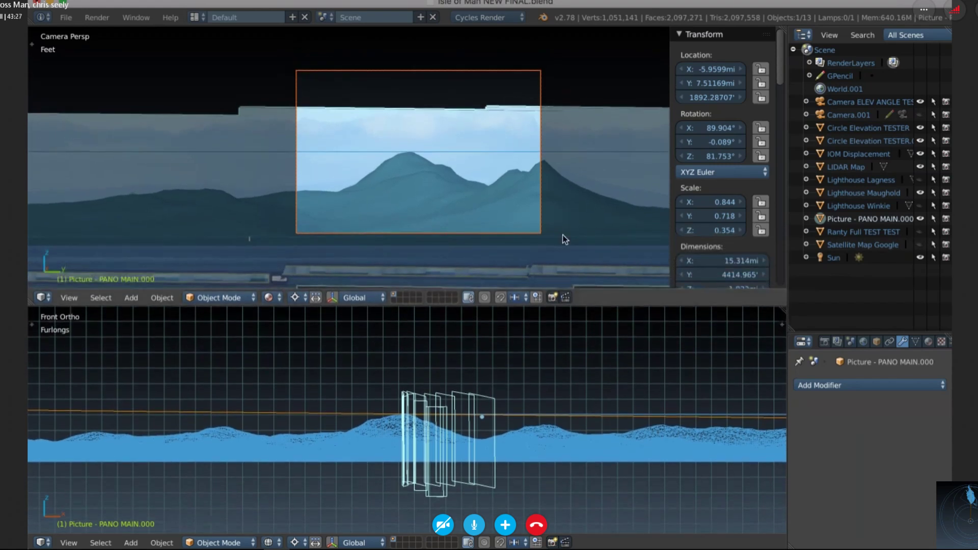
scroll(562, 234, "up", 2)
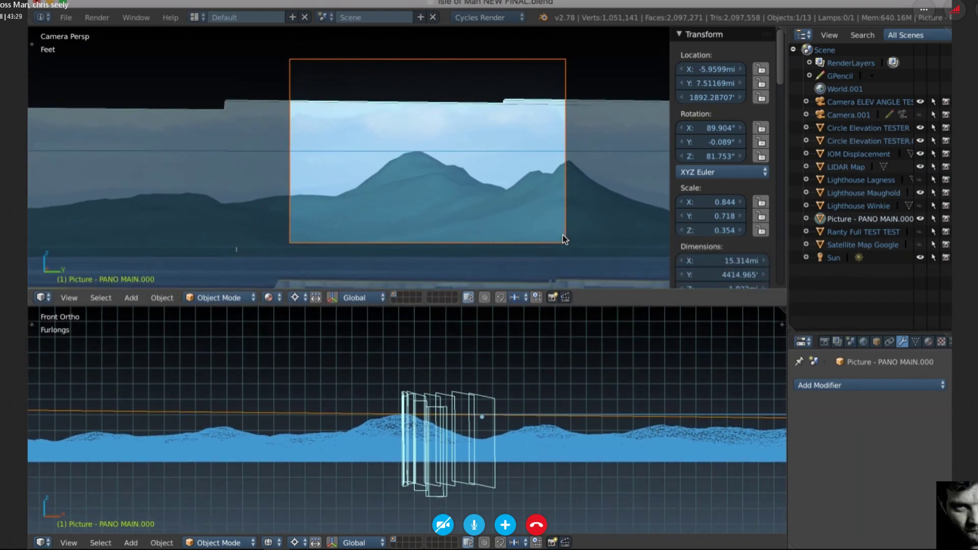
View the whole distance from island to camera, and orbit behind the camera to face the summits through the panorama panels.
scroll(573, 392, "down", 4)
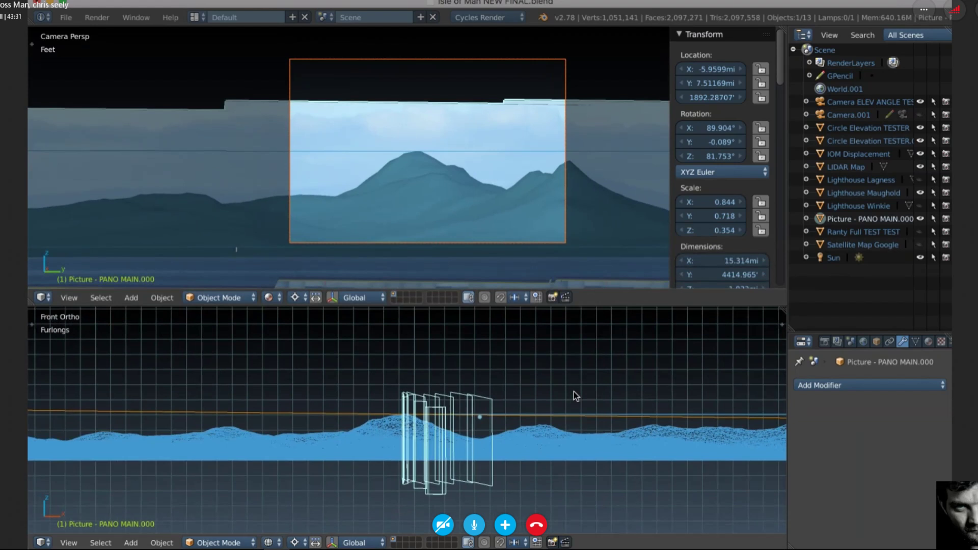
scroll(573, 391, "down", 5)
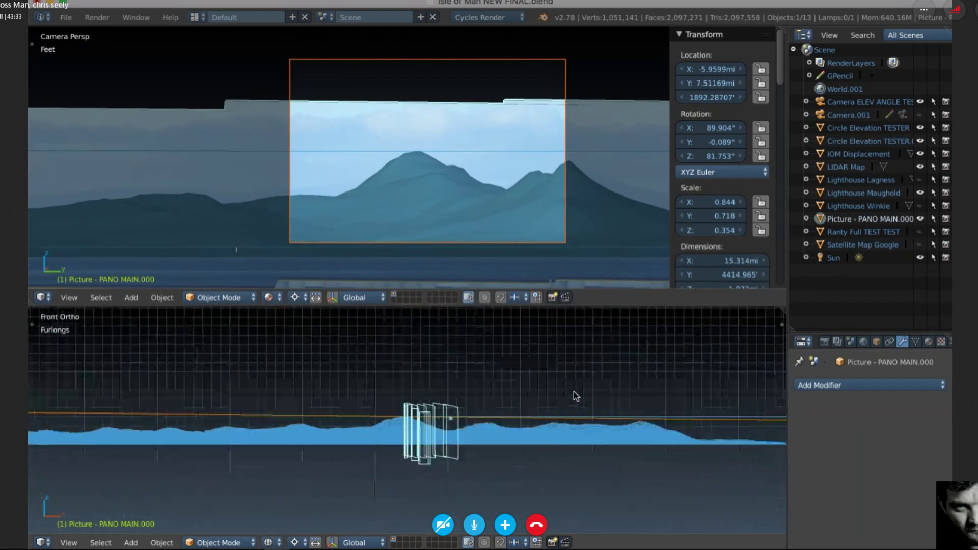
scroll(574, 392, "down", 2)
scroll(574, 391, "right", 5, "shift")
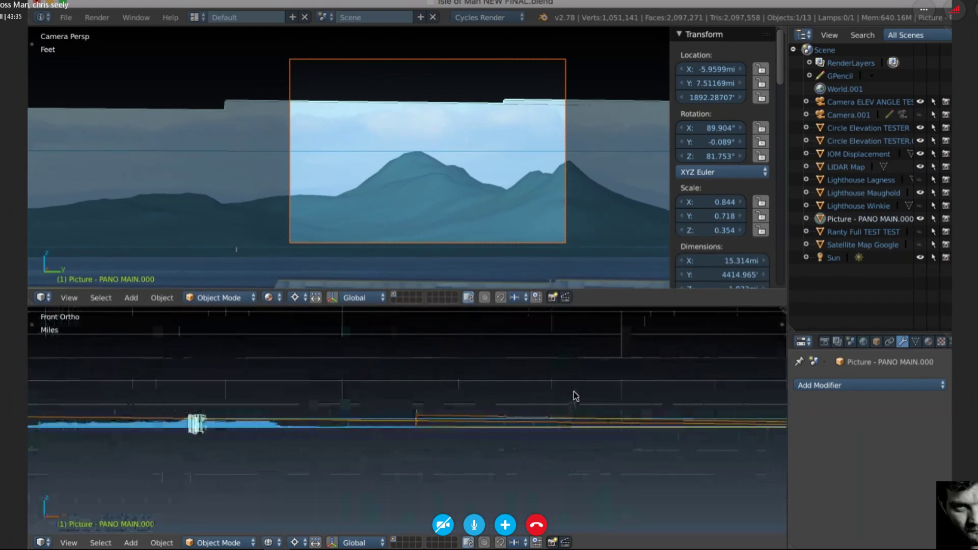
scroll(573, 391, "right", 3)
scroll(573, 391, "right", 10)
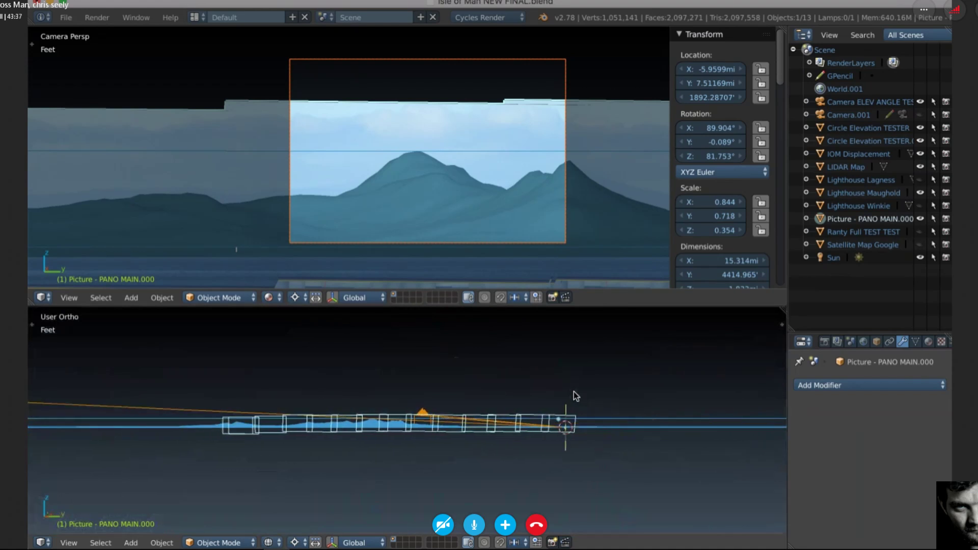
scroll(573, 392, "right", 2)
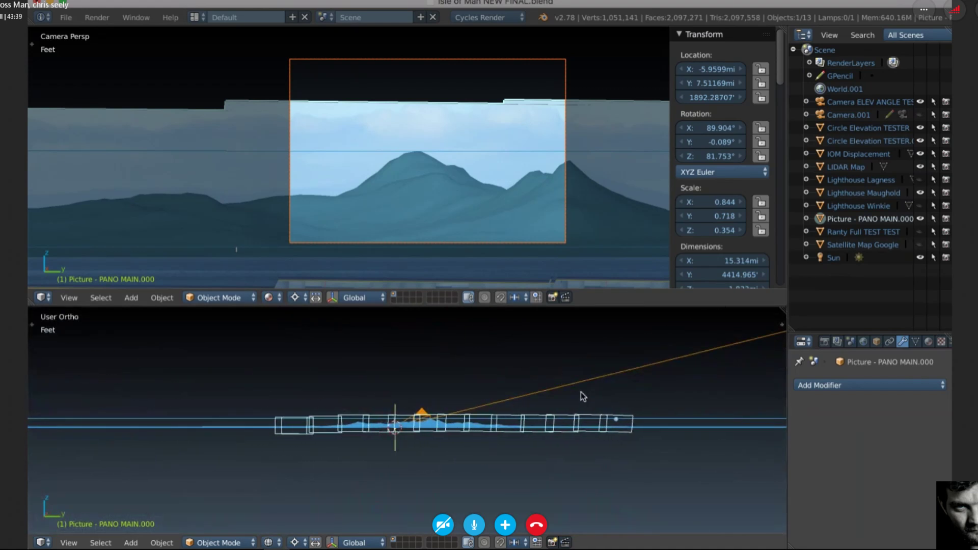
scroll(563, 388, "right", 5)
scroll(563, 393, "right", 3)
scroll(563, 393, "up", 4)
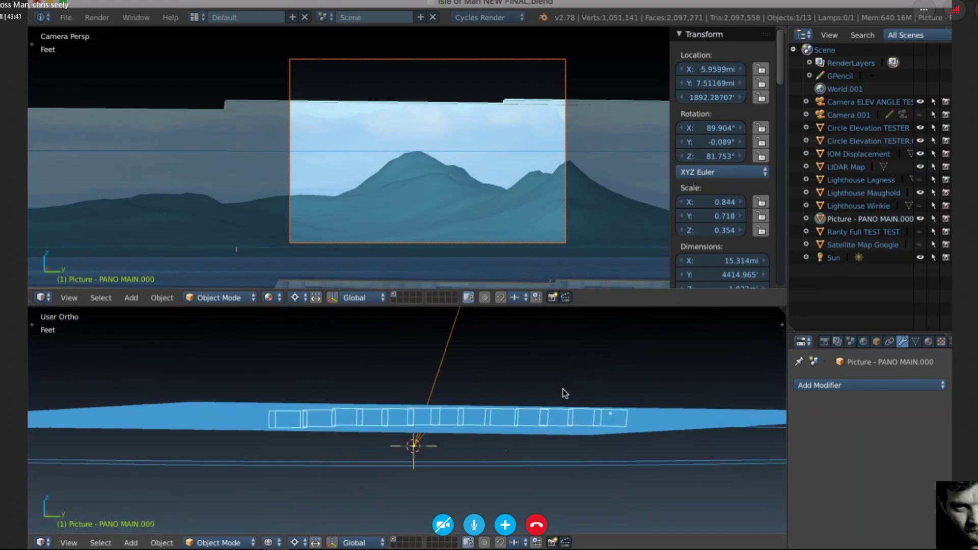
scroll(563, 393, "left", 2)
key("KP_8")
key("KP_8")
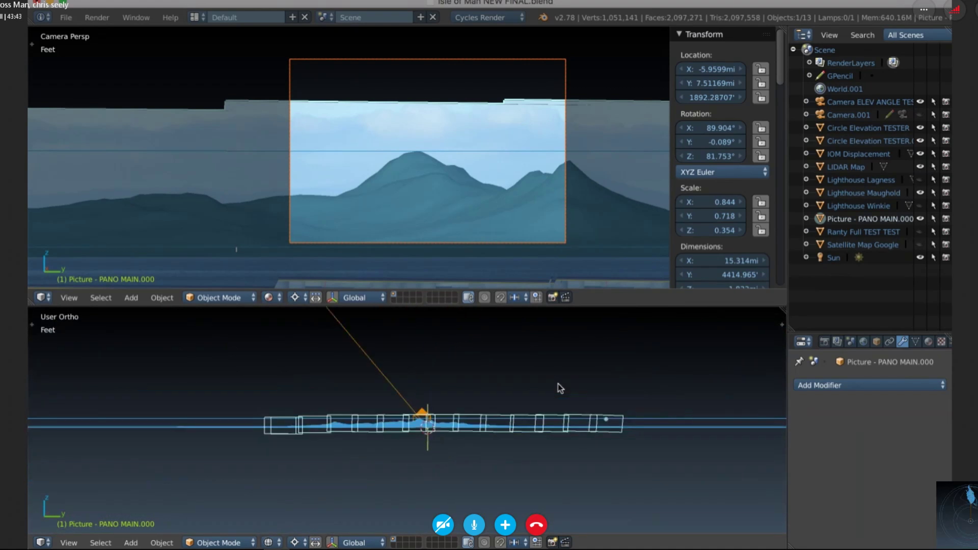
Examine the highest summit and its neighbours at close range against the elevation circle line from behind the camera.
scroll(557, 383, "up", 4)
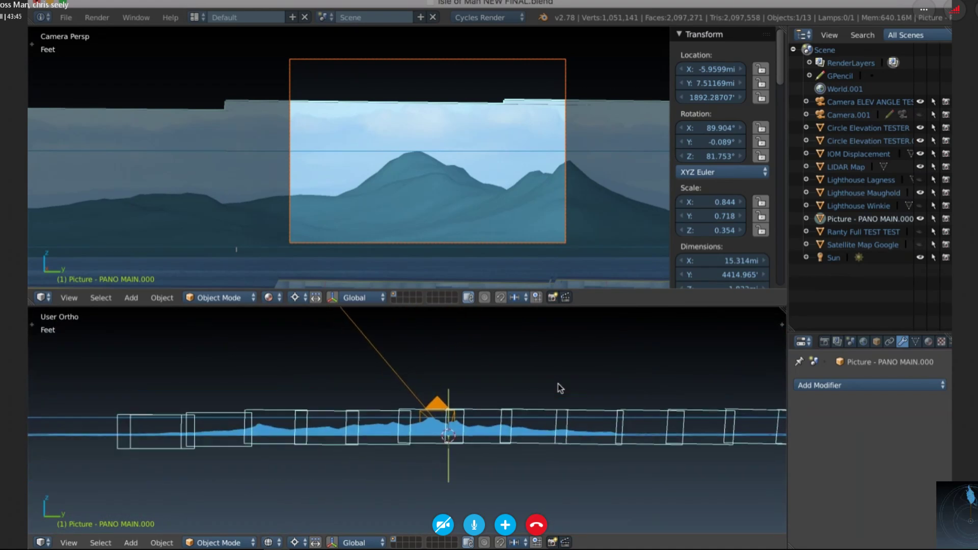
scroll(558, 384, "up", 4)
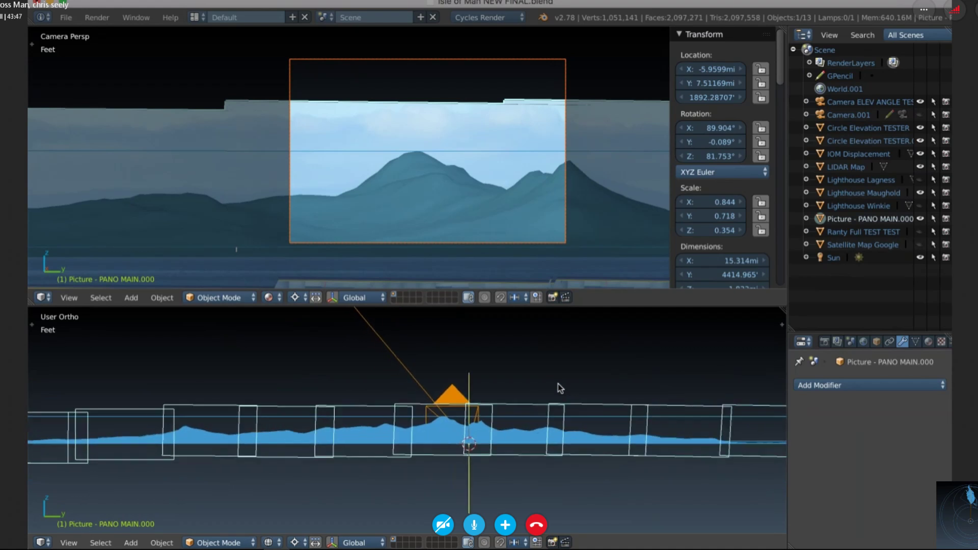
scroll(558, 383, "up", 2)
scroll(557, 384, "right", 3)
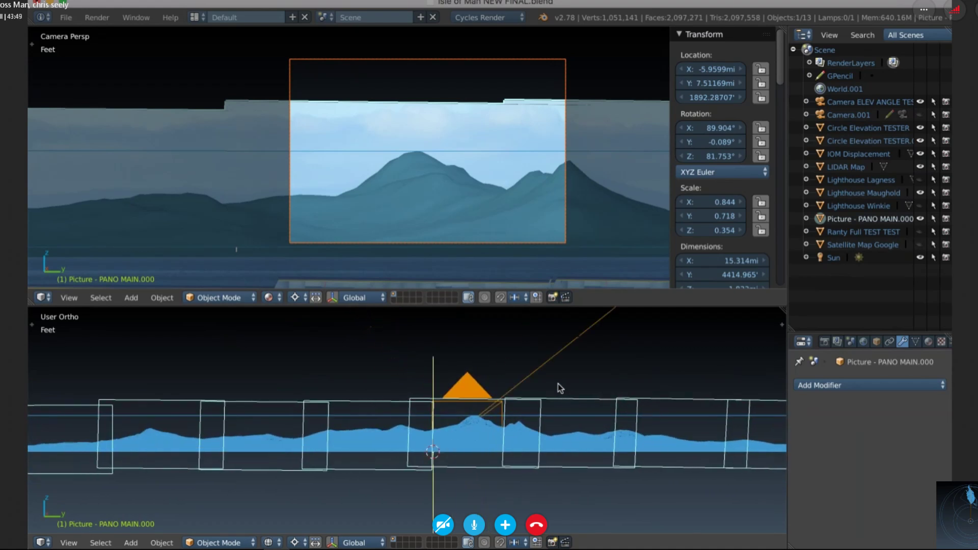
scroll(558, 384, "left", 3)
scroll(558, 383, "left", 3)
scroll(461, 419, "up", 3)
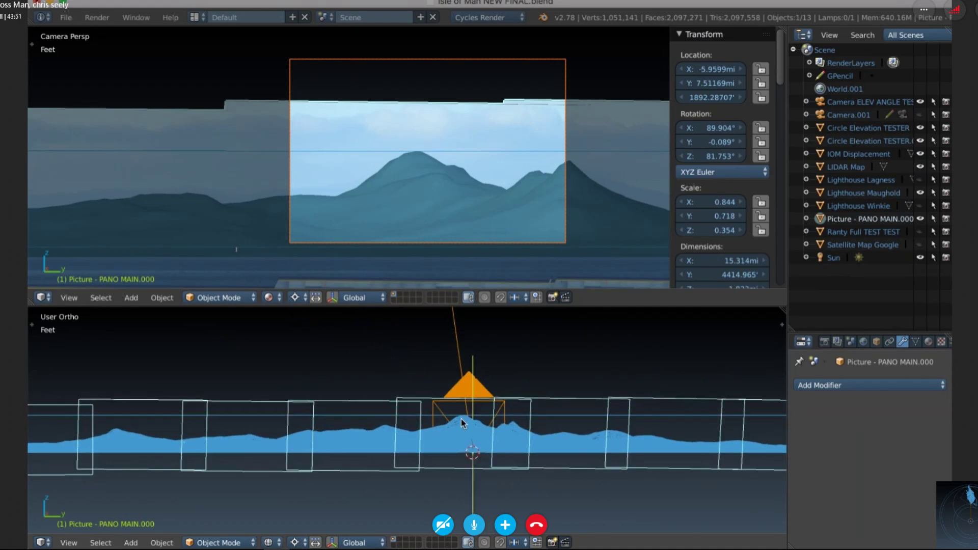
scroll(461, 419, "up", 3)
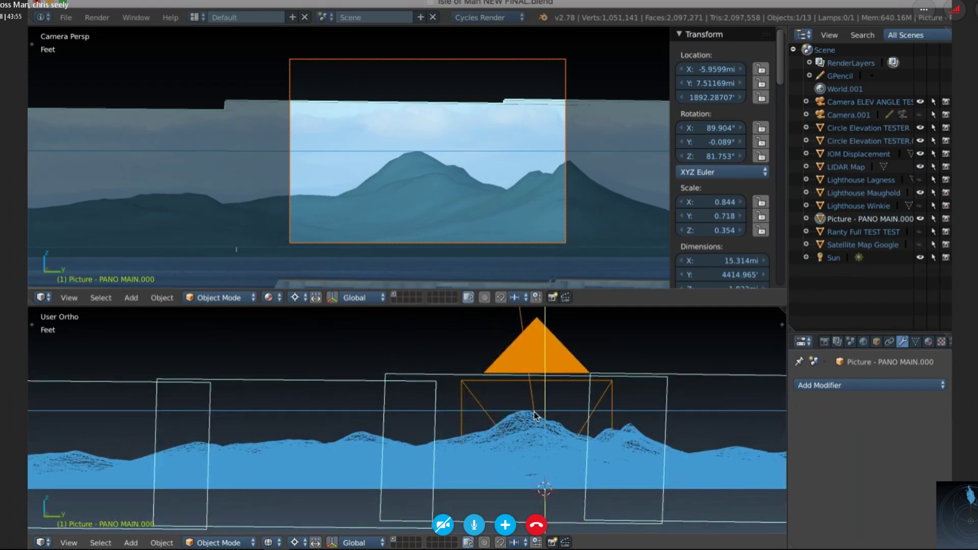
scroll(534, 416, "right", 3, "shift")
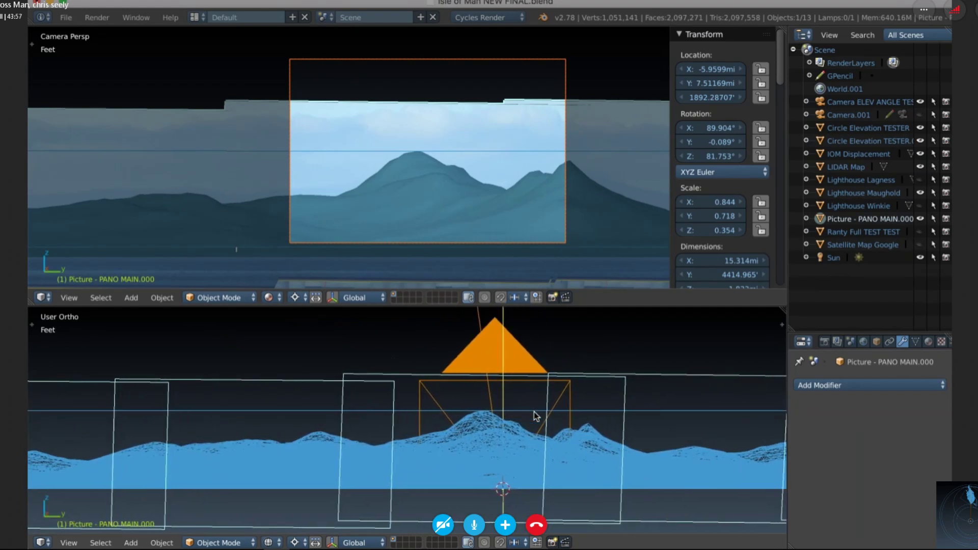
scroll(535, 415, "down", 5, "ctrl")
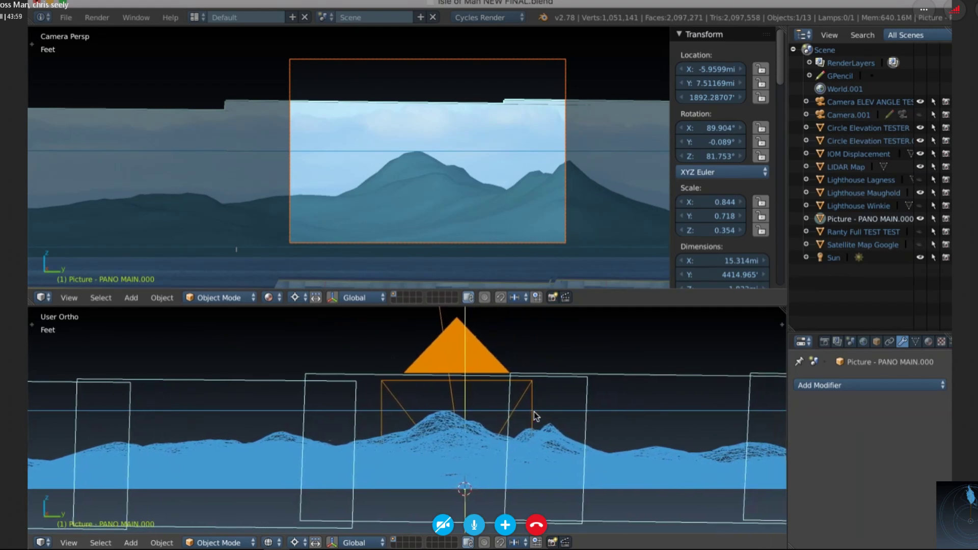
scroll(536, 415, "up", 2)
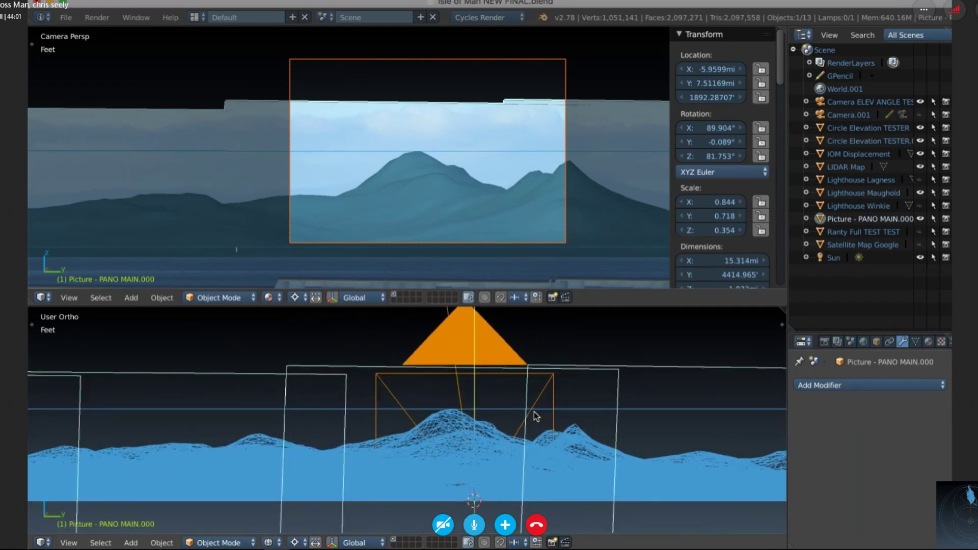
scroll(536, 415, "down", 3, "shift")
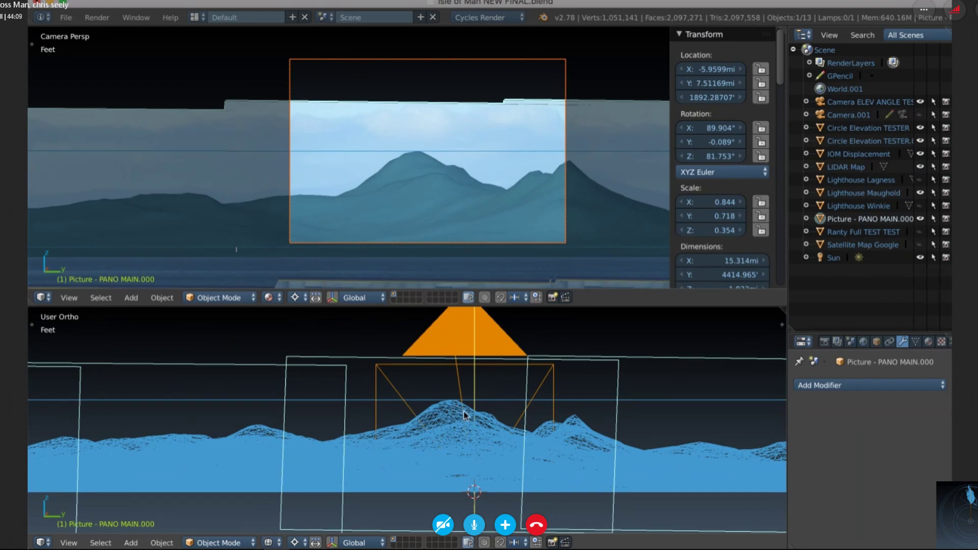
Inspect the full row of panorama panels against the terrain at wider range and from tilted angles around the camera.
scroll(464, 415, "down", 5)
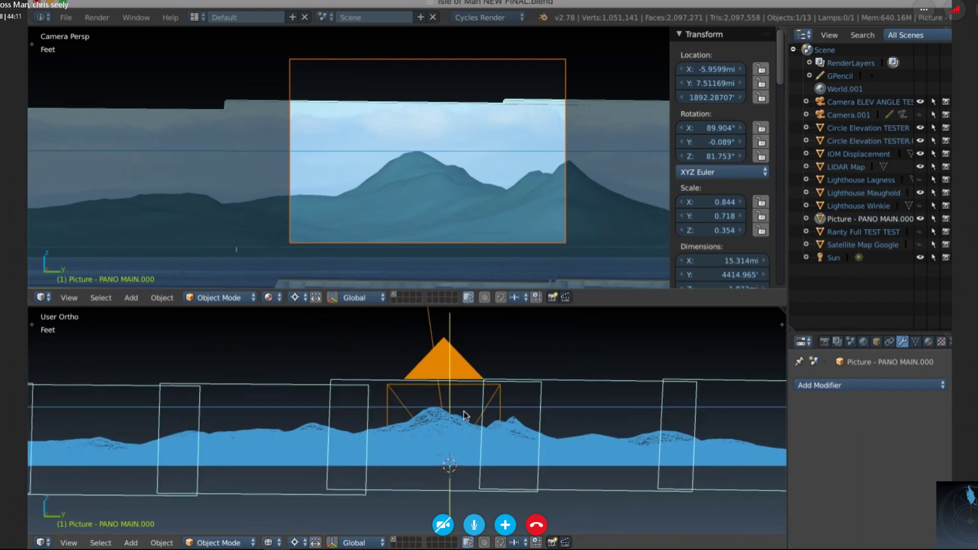
scroll(464, 415, "down", 5)
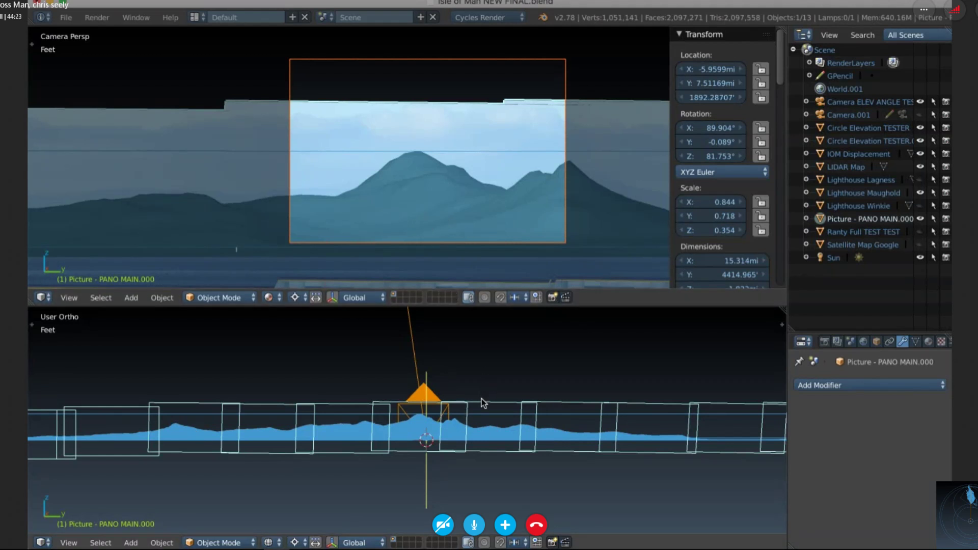
scroll(482, 399, "up", 5)
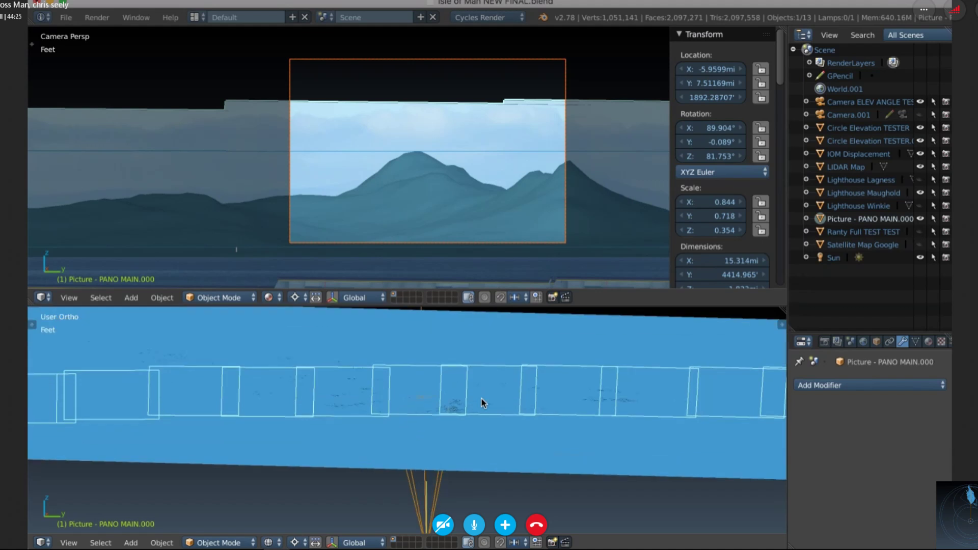
scroll(482, 398, "down", 4)
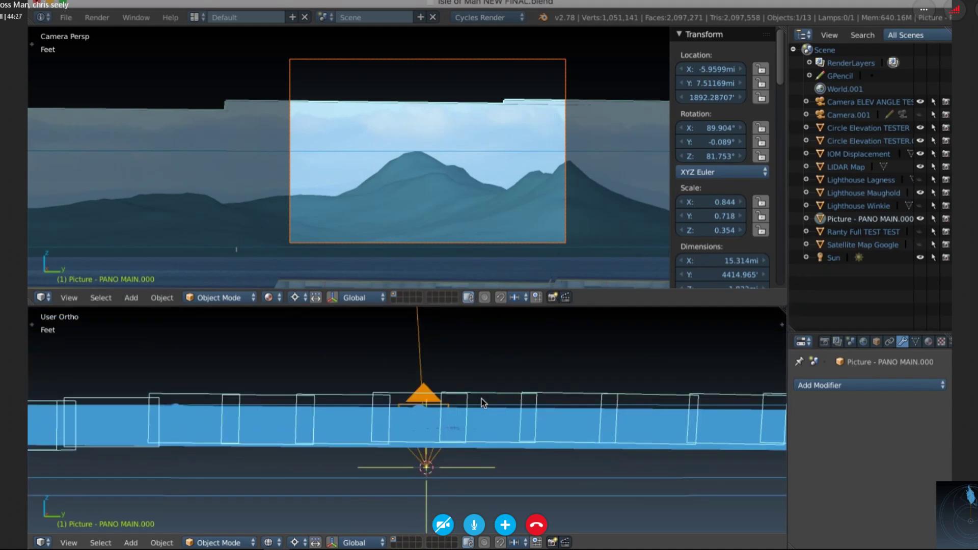
scroll(482, 399, "down", 3)
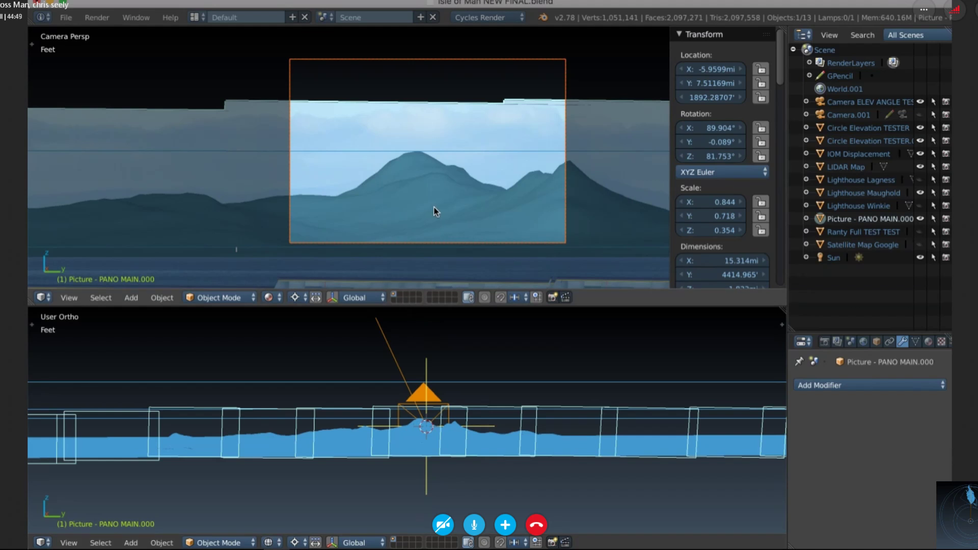
Aim Camera ELEV ANGLE TEST at the lighthouse on the coast with an X rotation of 90.173° and a Z rotation of 91.722°.
scroll(435, 211, "up", 2)
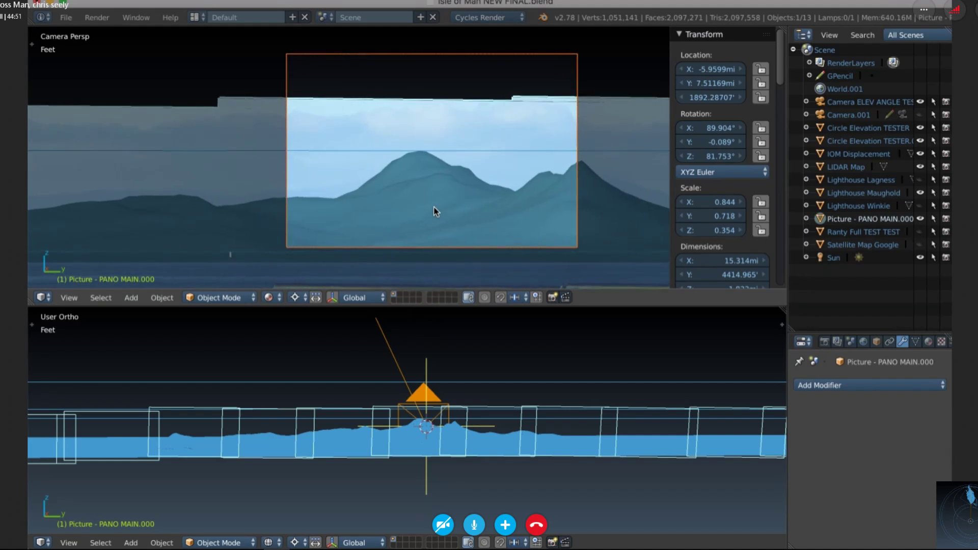
scroll(435, 211, "up", 3)
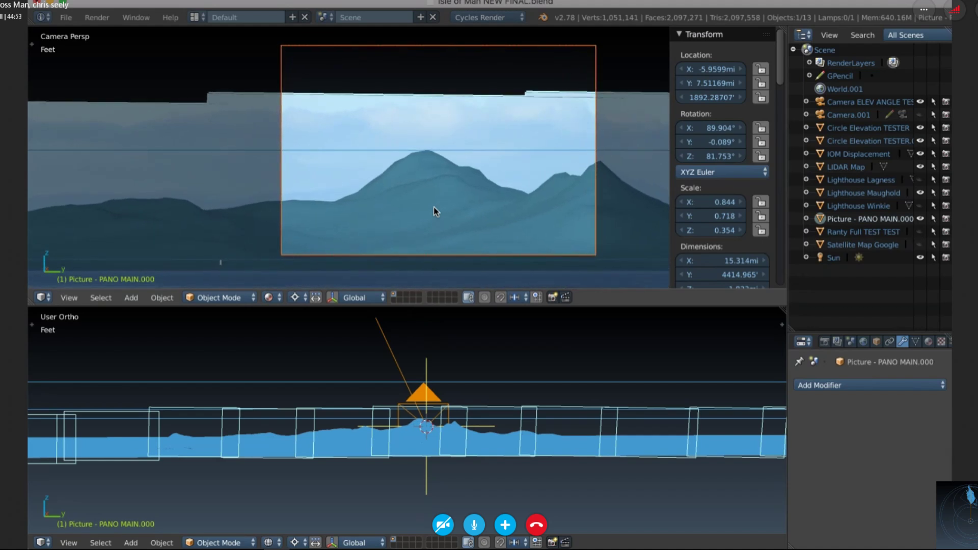
scroll(434, 207, "right", 2, "shift")
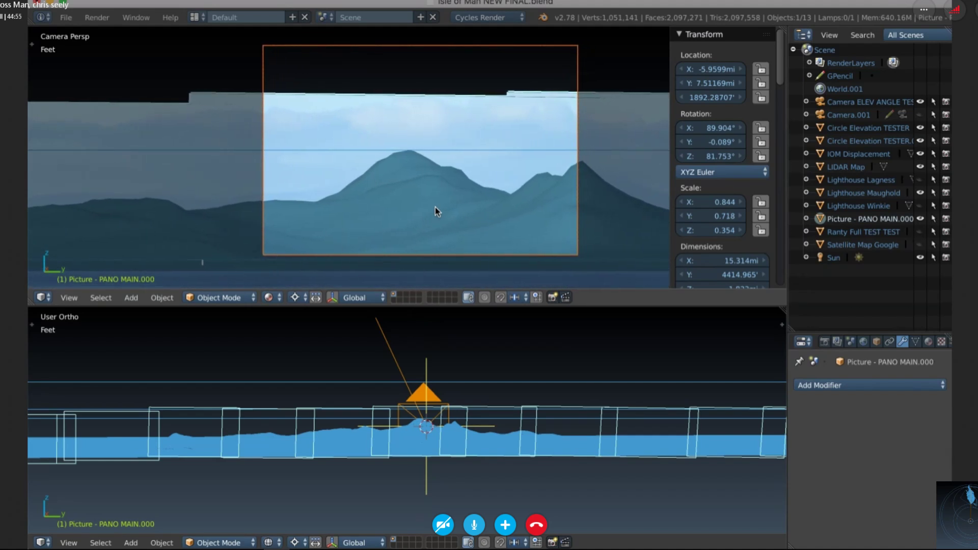
left_click(870, 102)
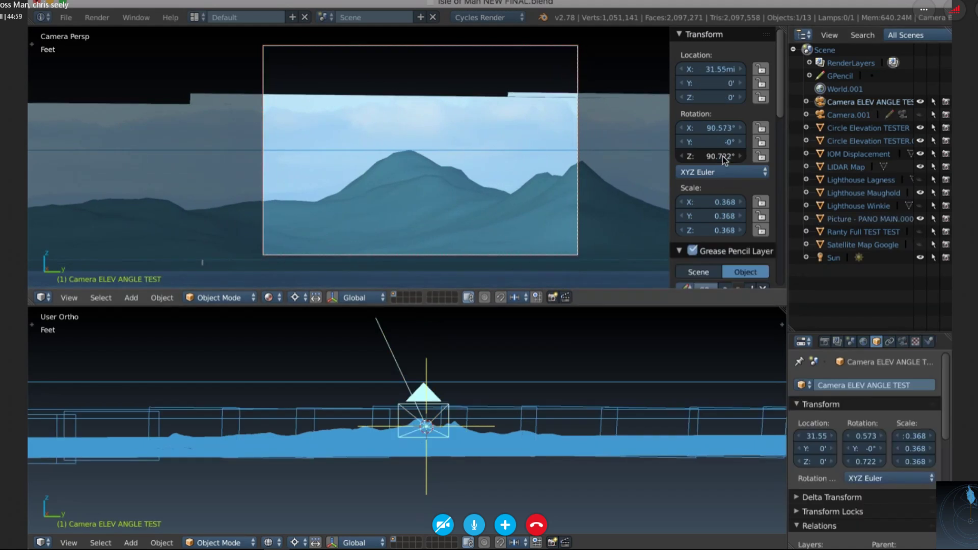
left_click_drag(723, 157, 724, 156)
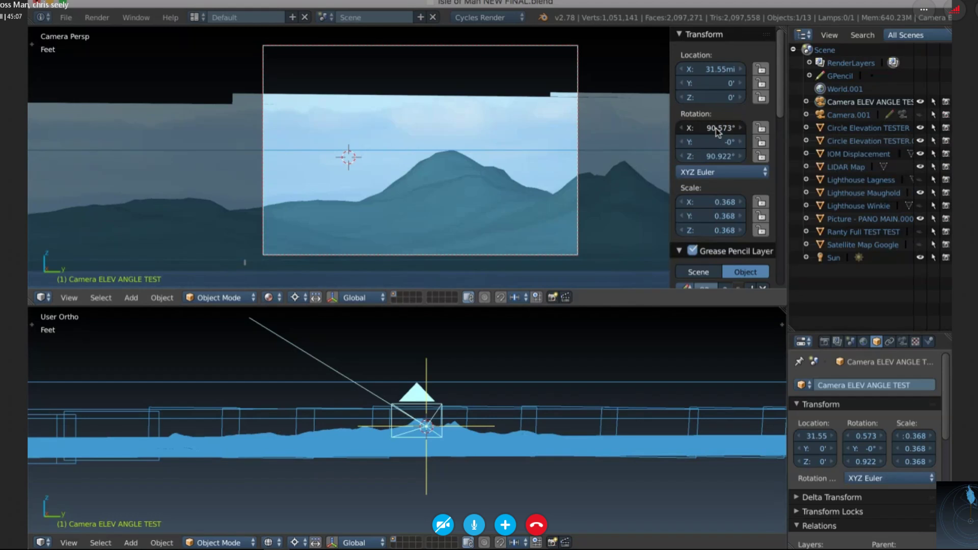
left_click_drag(716, 129, 712, 158)
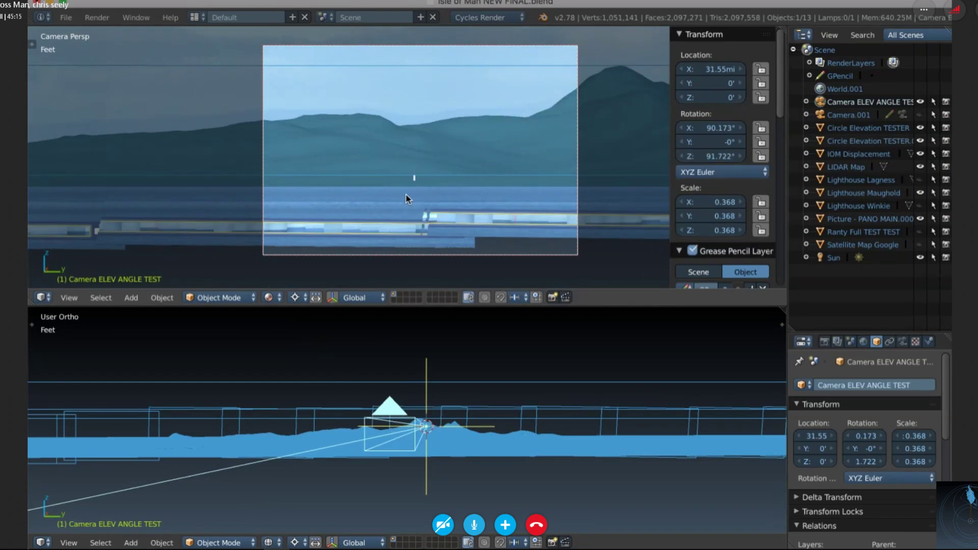
Examine the modelled lighthouse at close range in the camera view and select Circle Elevation TESTER.001 to highlight its elevation line.
scroll(408, 199, "up", 1)
scroll(407, 199, "up", 5)
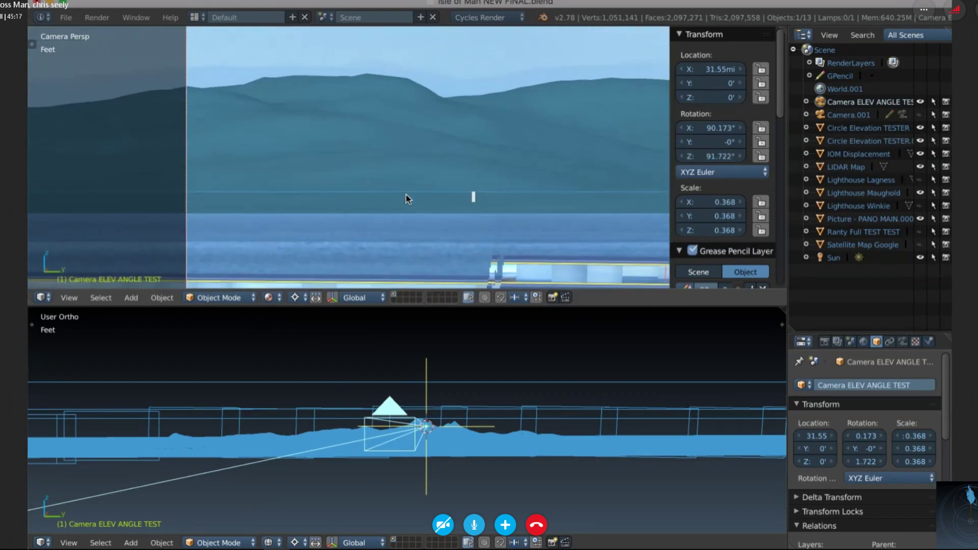
scroll(407, 200, "right", 5, "shift")
scroll(407, 199, "down", 3, "shift")
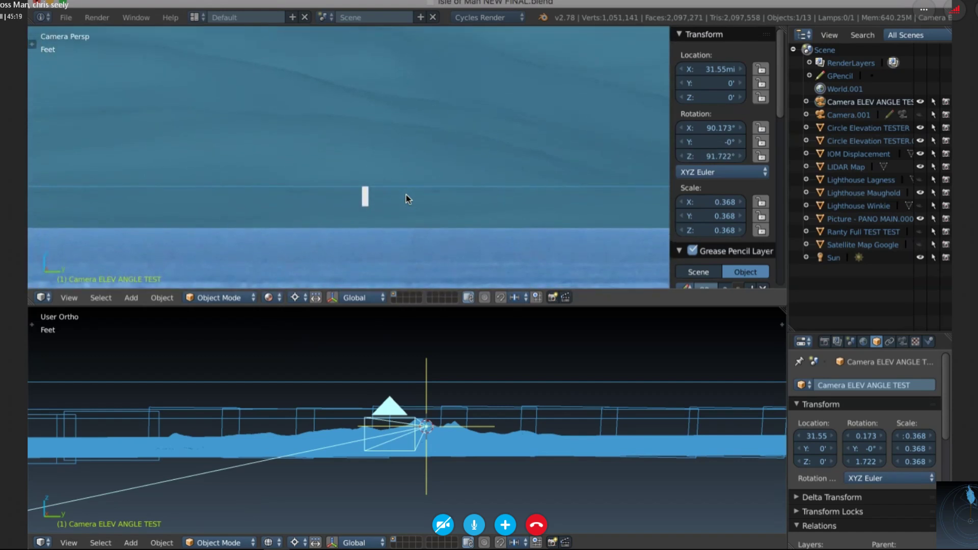
scroll(408, 199, "up", 1)
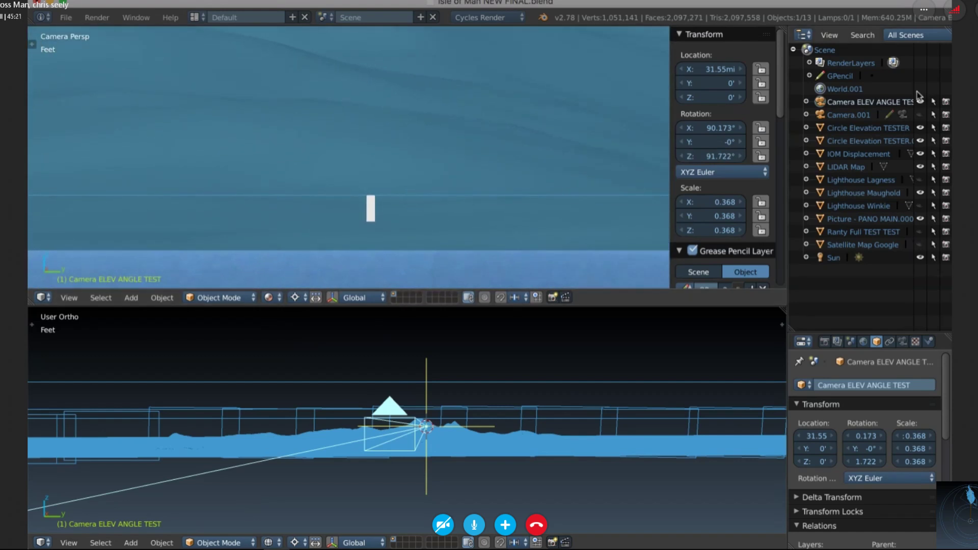
left_click(859, 142)
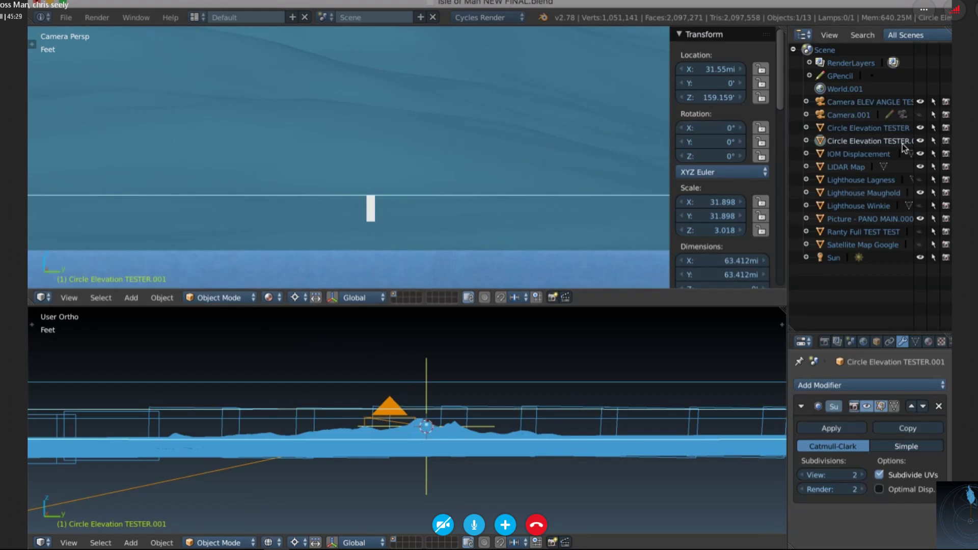
Hide the IOM Displacement terrain and toggle the Lighthouse Maughold model against the photographed lighthouse, leaving it hidden.
left_click(920, 154)
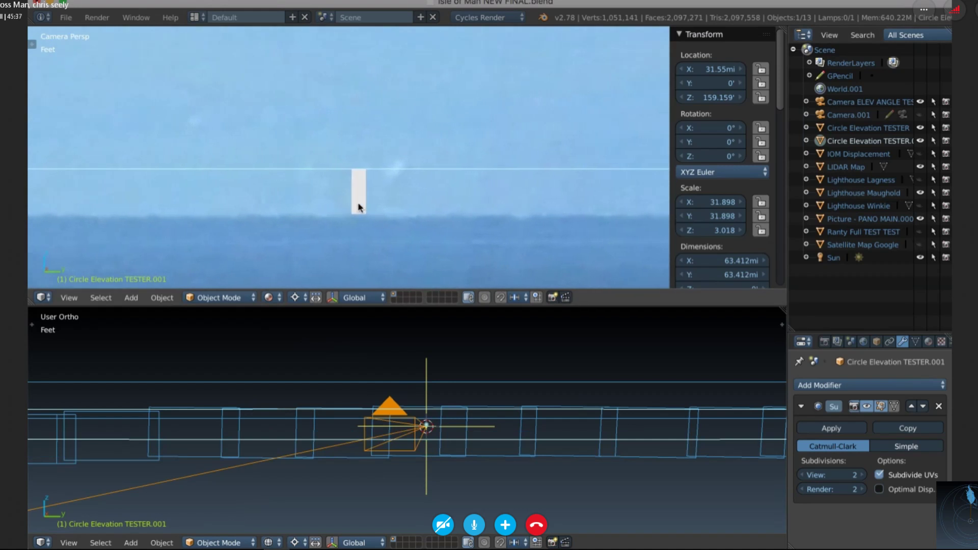
right_click(355, 187)
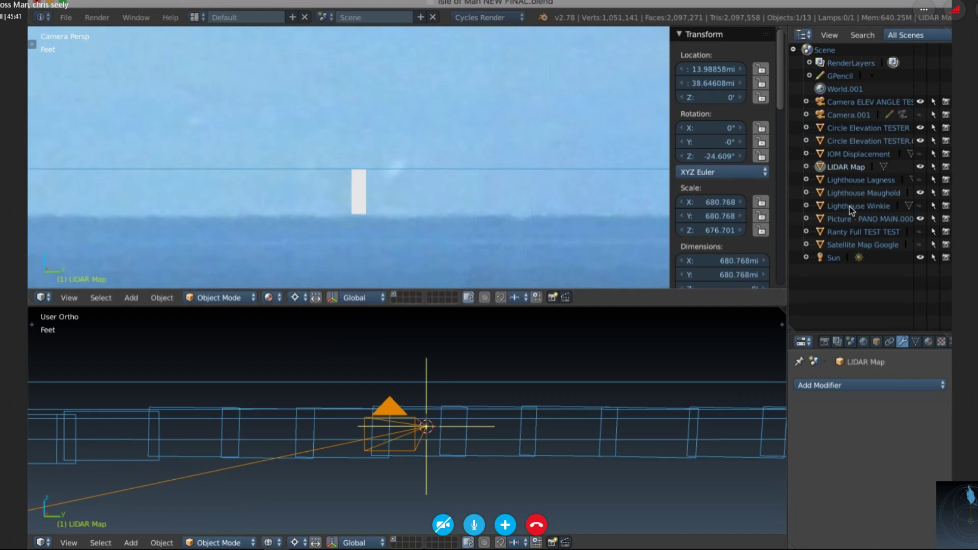
left_click(920, 193)
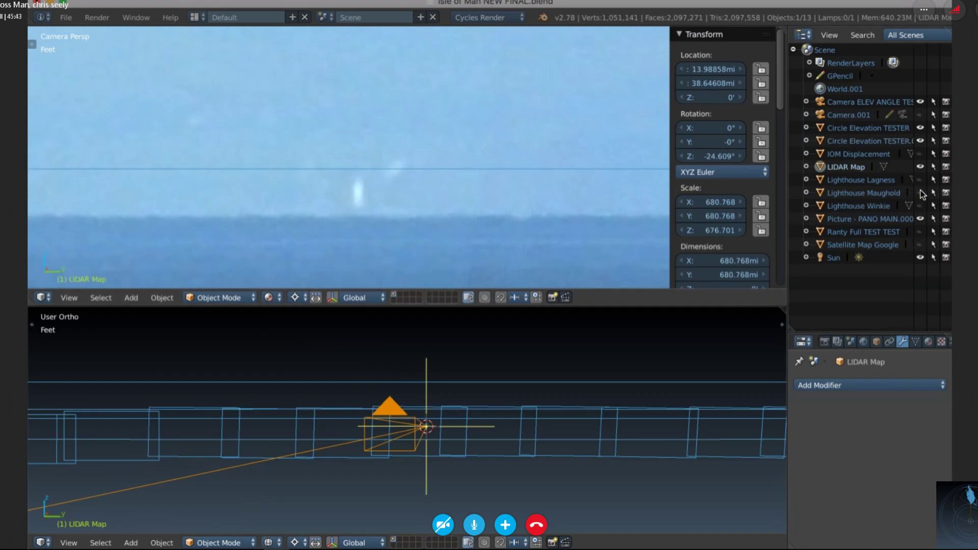
left_click(920, 193)
left_click(920, 193)
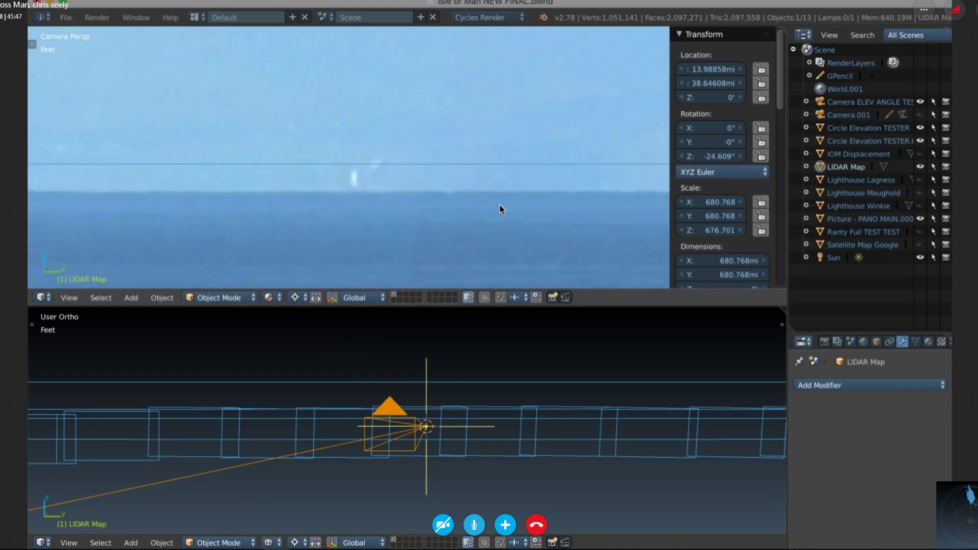
Check the whole panorama picture in the camera frame without terrain, and make the IOM Displacement terrain visible again.
scroll(499, 205, "down", 10)
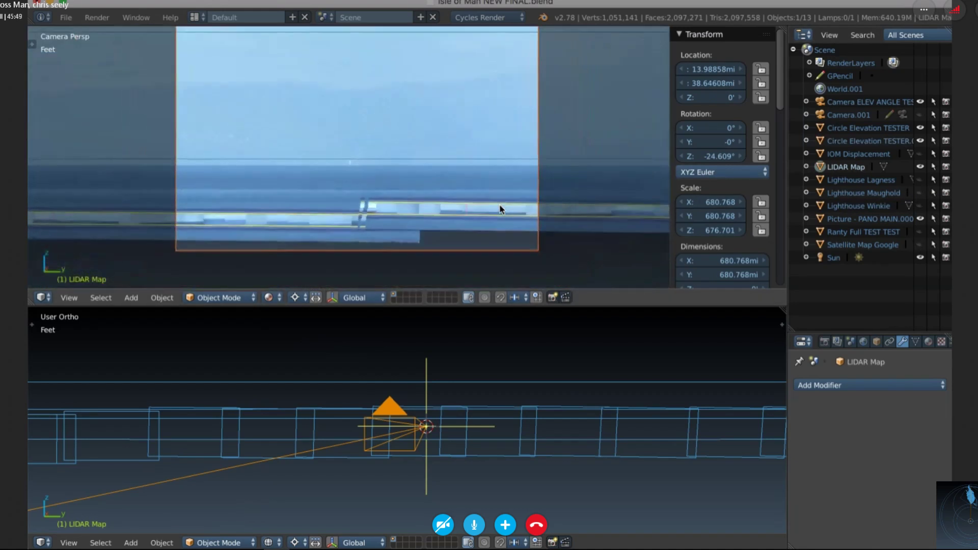
scroll(499, 209, "down", 2)
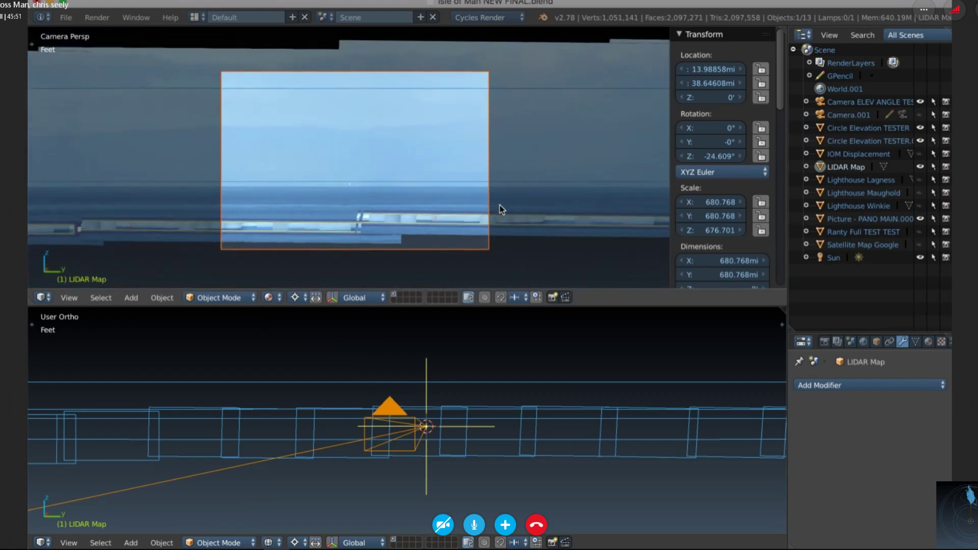
scroll(499, 205, "down", 1)
scroll(499, 204, "up", 2)
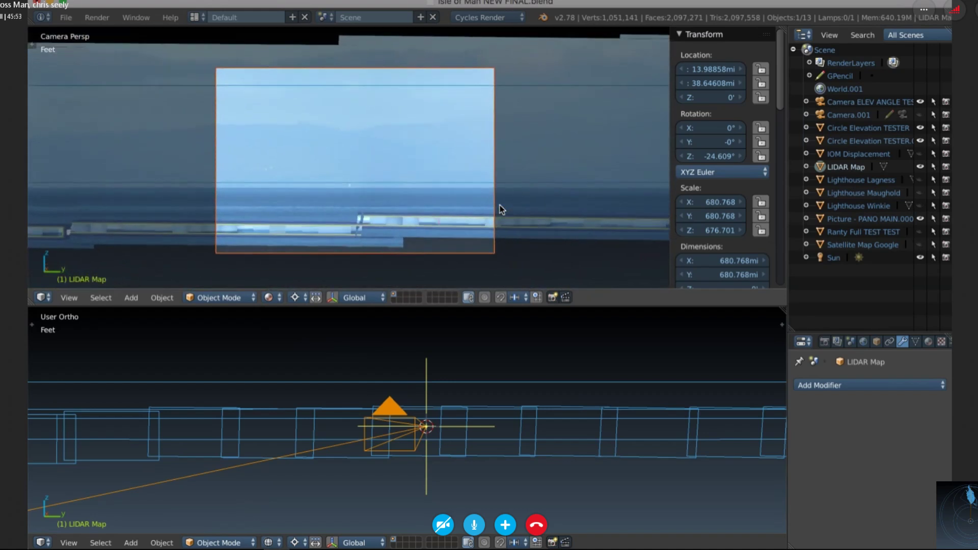
scroll(499, 205, "up", 1)
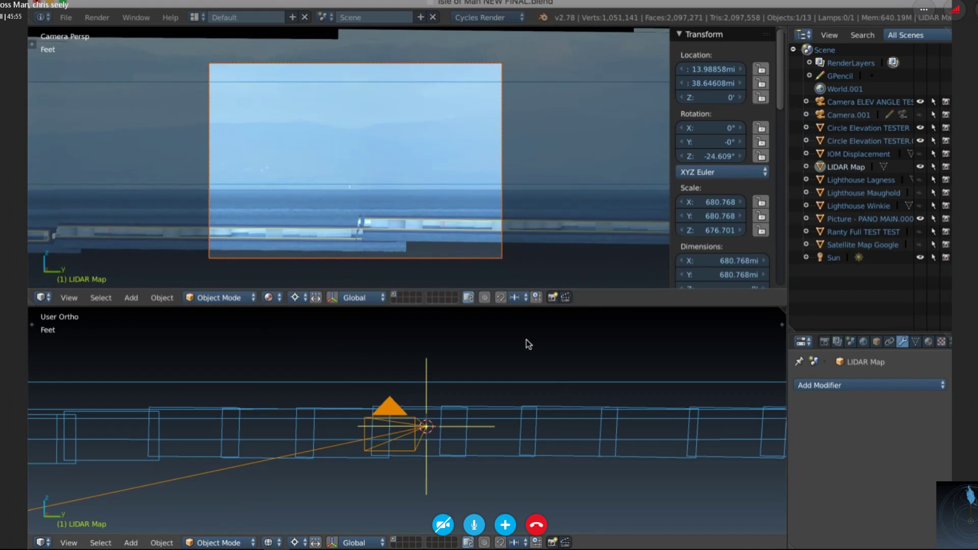
scroll(528, 344, "down", 2)
scroll(529, 344, "left", 2)
scroll(529, 345, "right", 1)
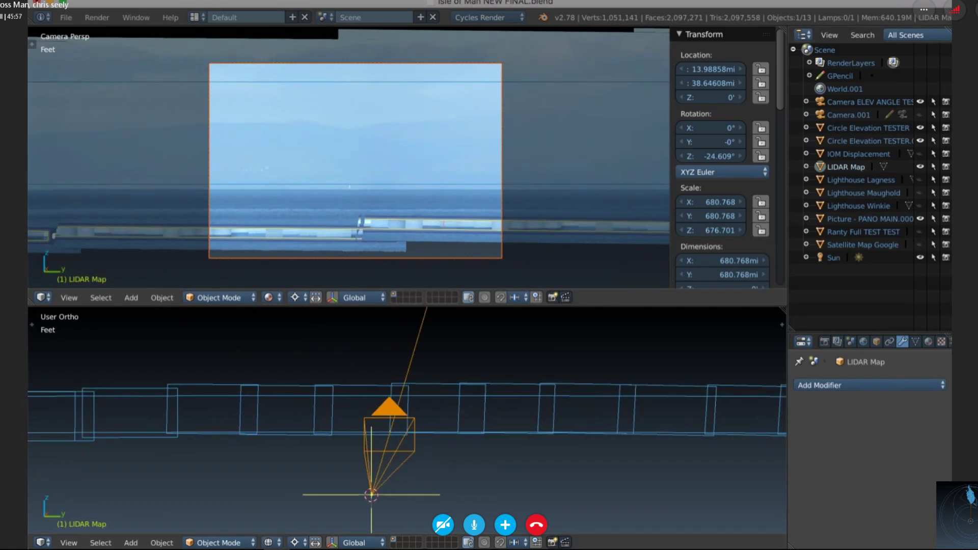
left_click(920, 154)
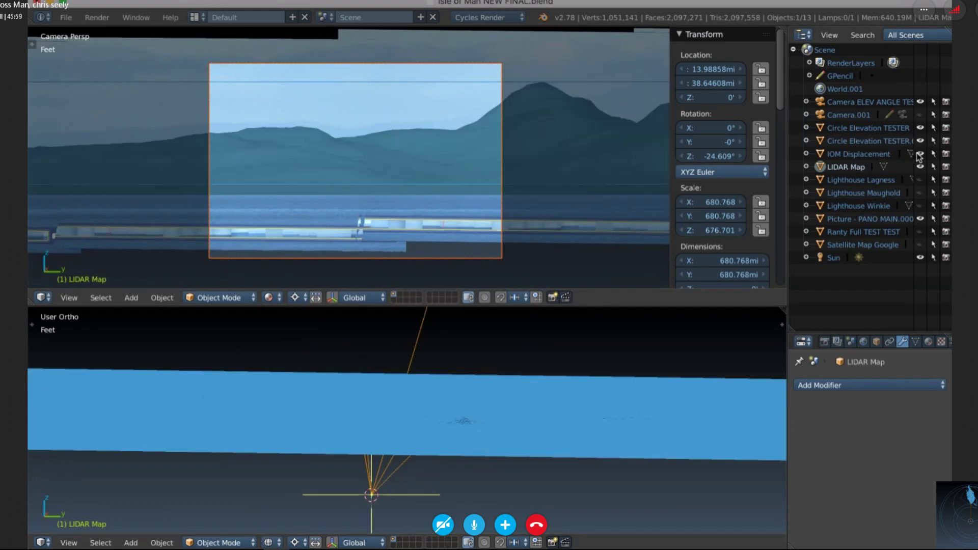
Look down on the island's terrain surface from a raised angle in the wireframe viewport.
key("KP_8")
key("KP_8")
key("KP_8")
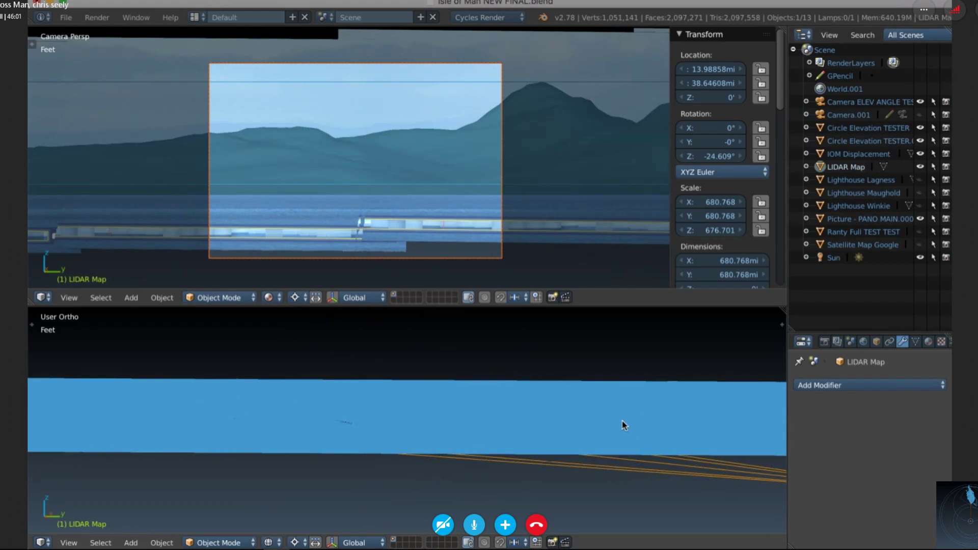
key("KP_8")
key("KP_8")
key("KP_8")
key("KP_8")
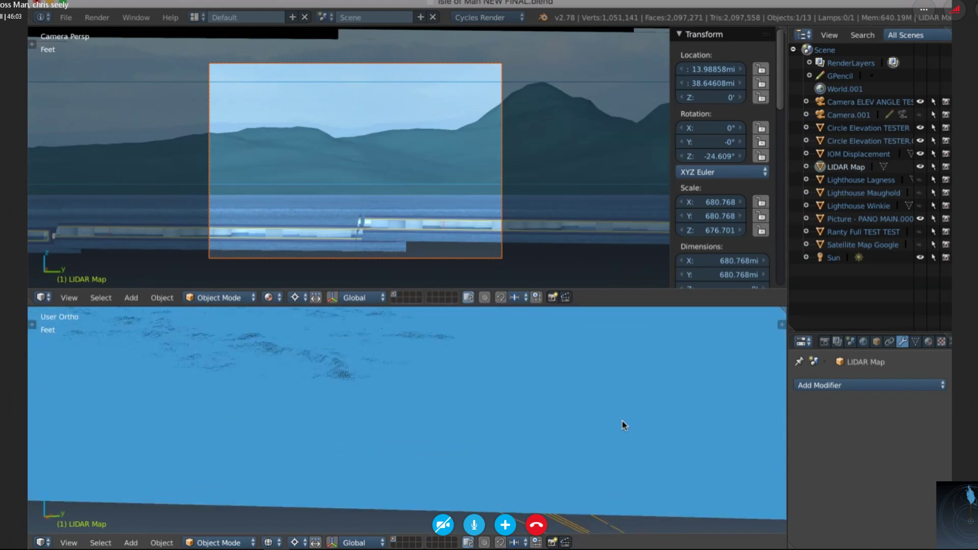
scroll(624, 426, "up", 3, "shift")
scroll(625, 425, "left", 4, "shift")
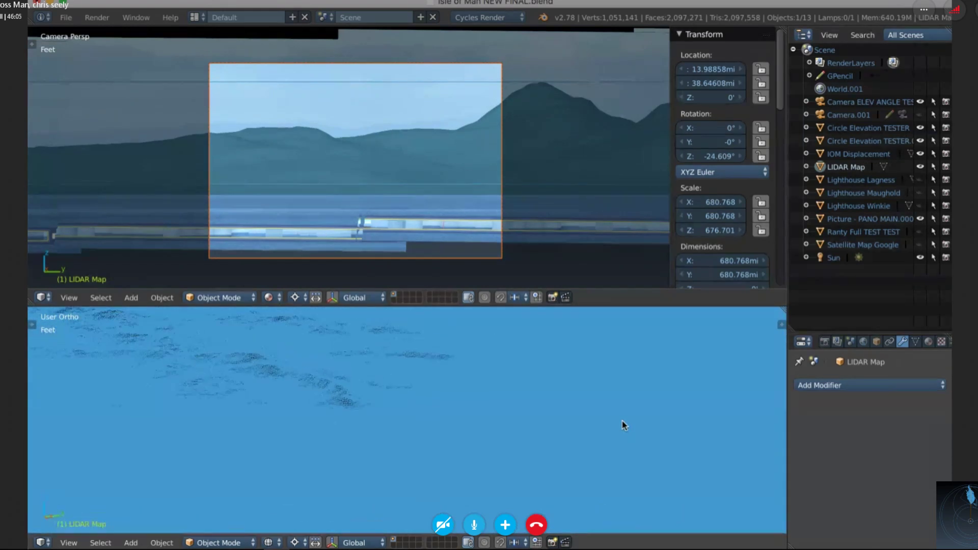
Switch the wireframe viewport to the left orthographic view with the island's profile centred vertically.
key("q")
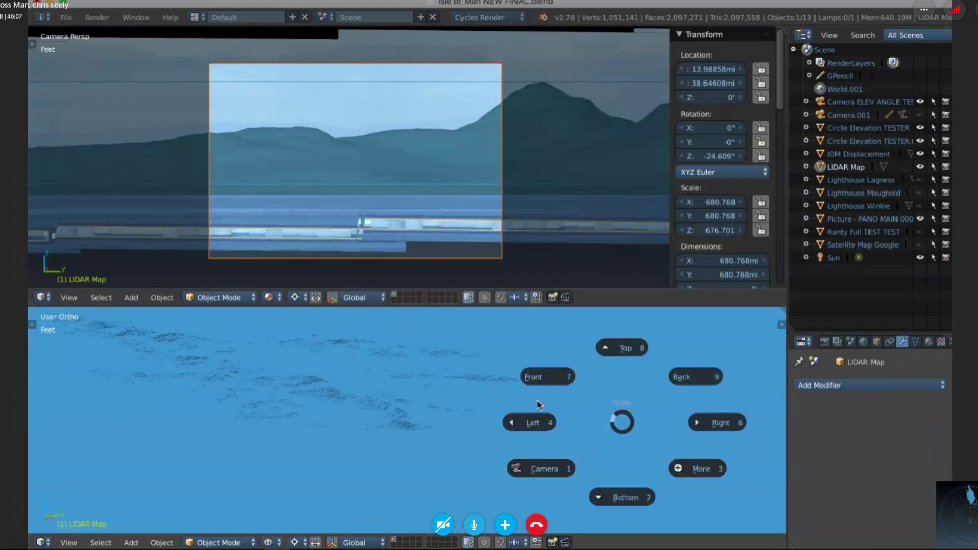
left_click(535, 424)
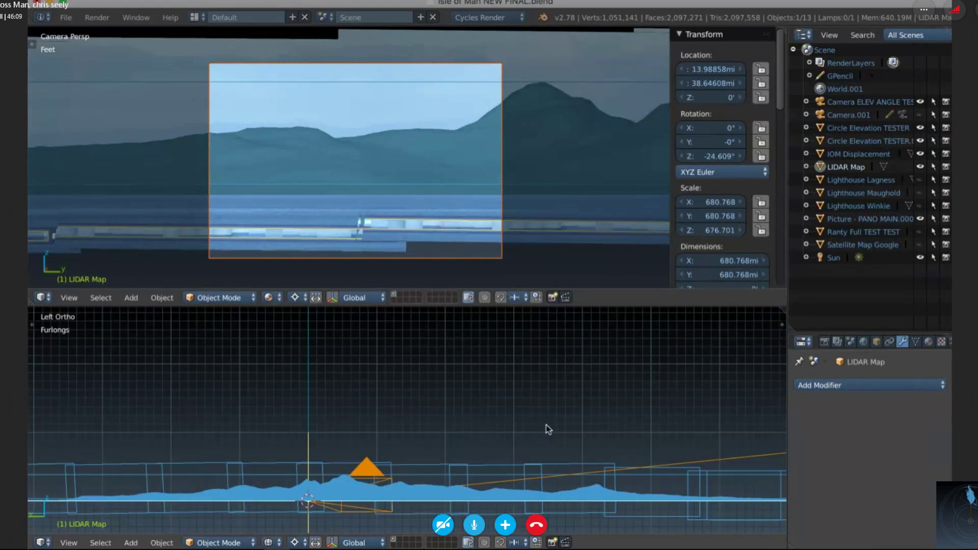
scroll(546, 425, "down", 4, "shift")
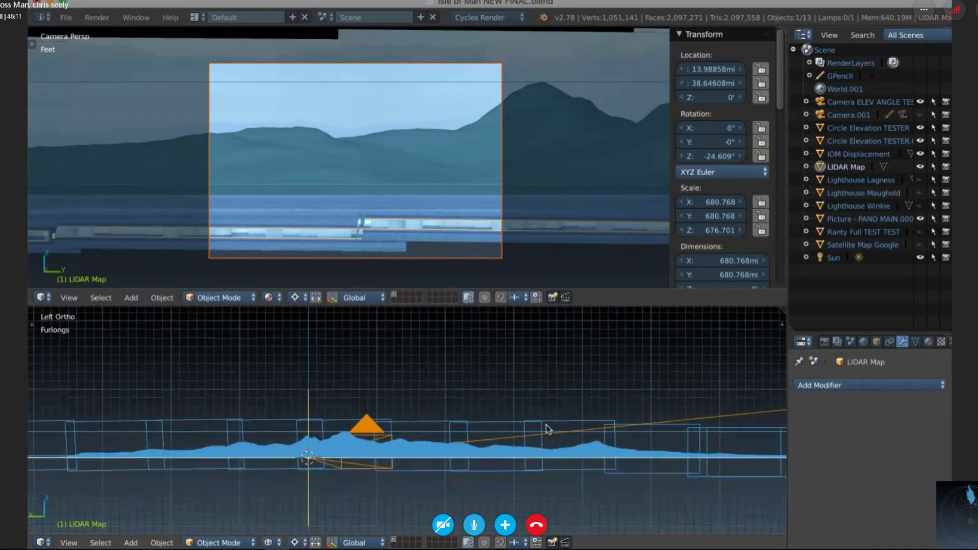
scroll(546, 425, "left", 3, "shift")
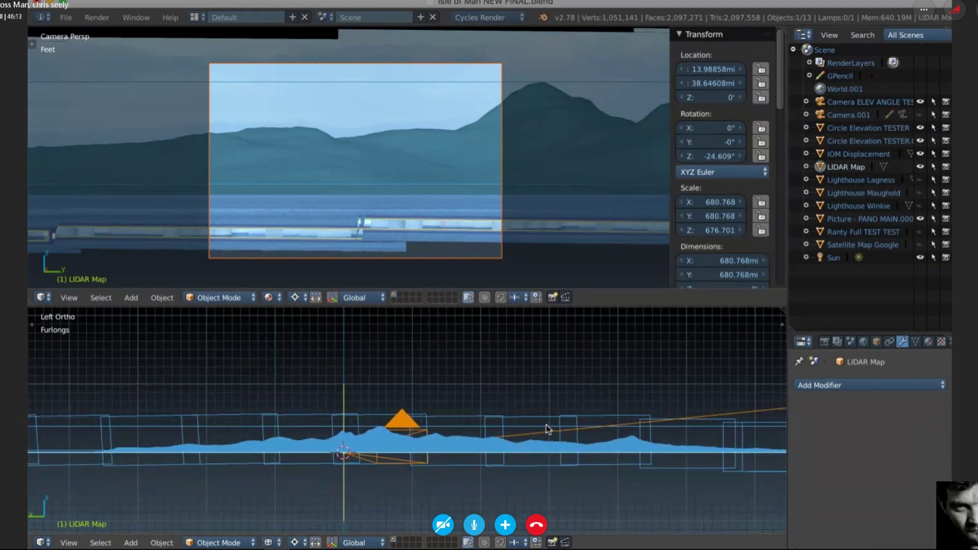
Enlarge the camera viewport at the expense of the wireframe viewport and frame the panorama closer in it.
scroll(517, 228, "down", 3)
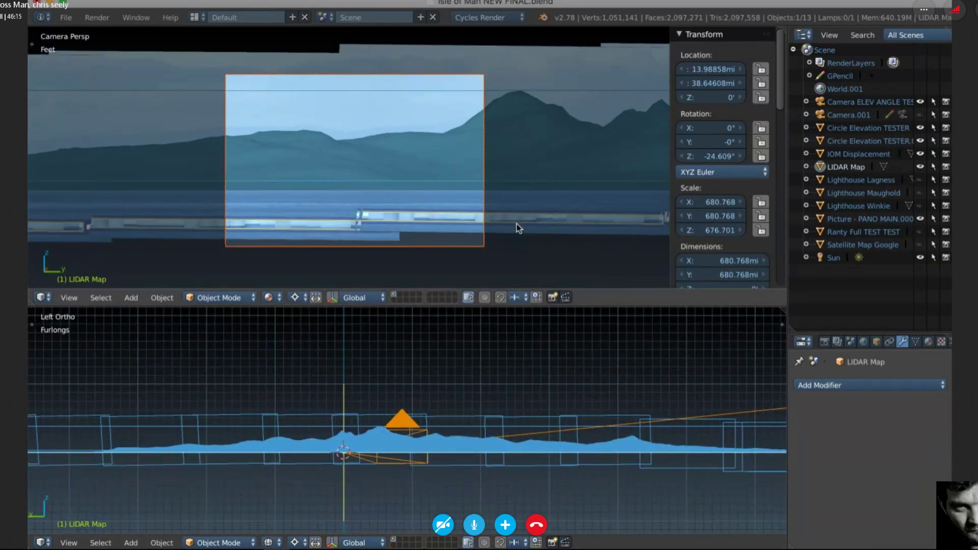
scroll(517, 227, "up", 1)
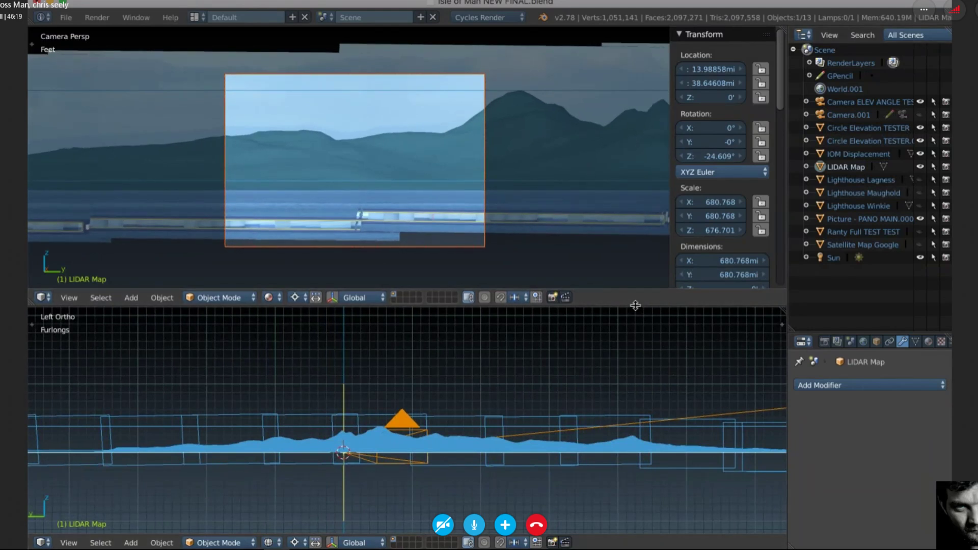
left_click_drag(636, 306, 633, 397)
scroll(572, 290, "up", 3)
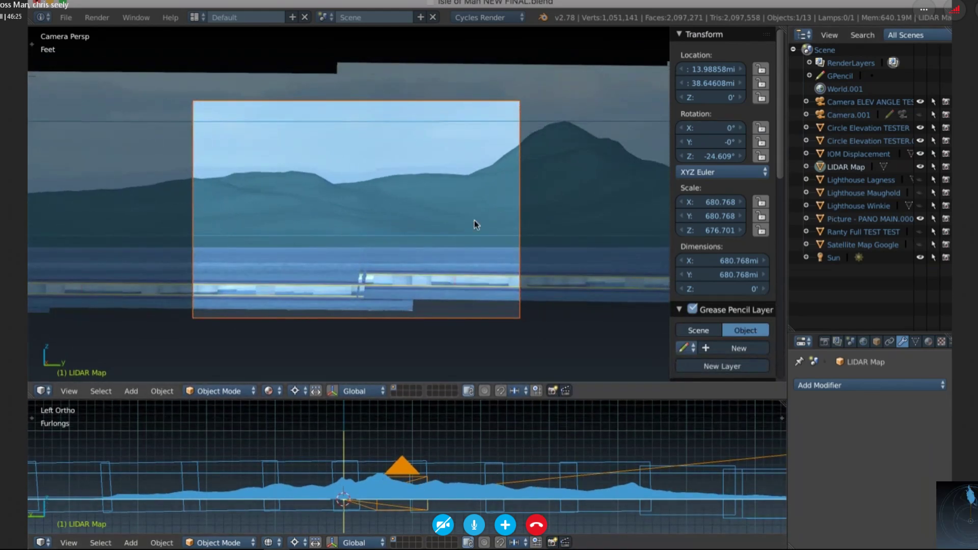
Scale up Picture - PANO MAIN.000 away from the camera to scale values of 1.572, 1.337 and 0.659.
right_click(545, 93)
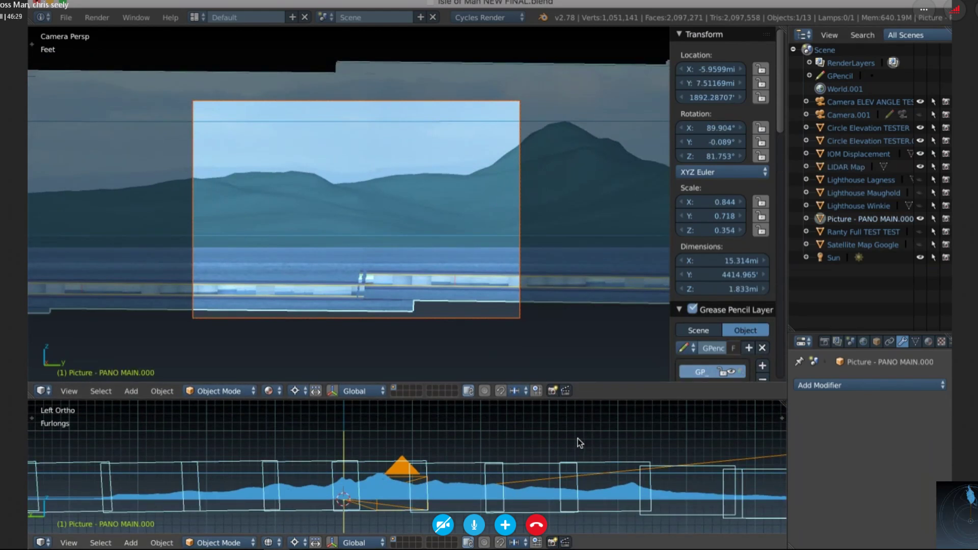
key("s")
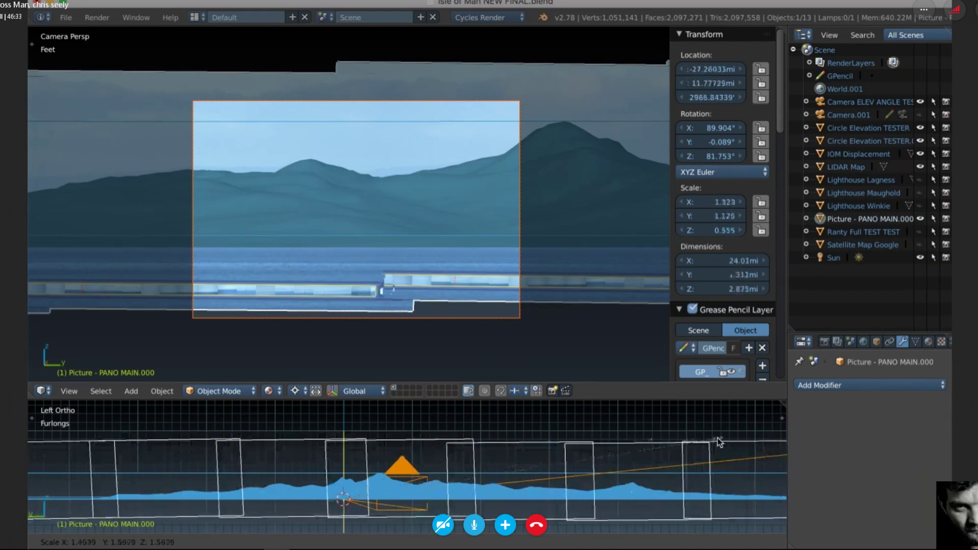
left_click(36, 442)
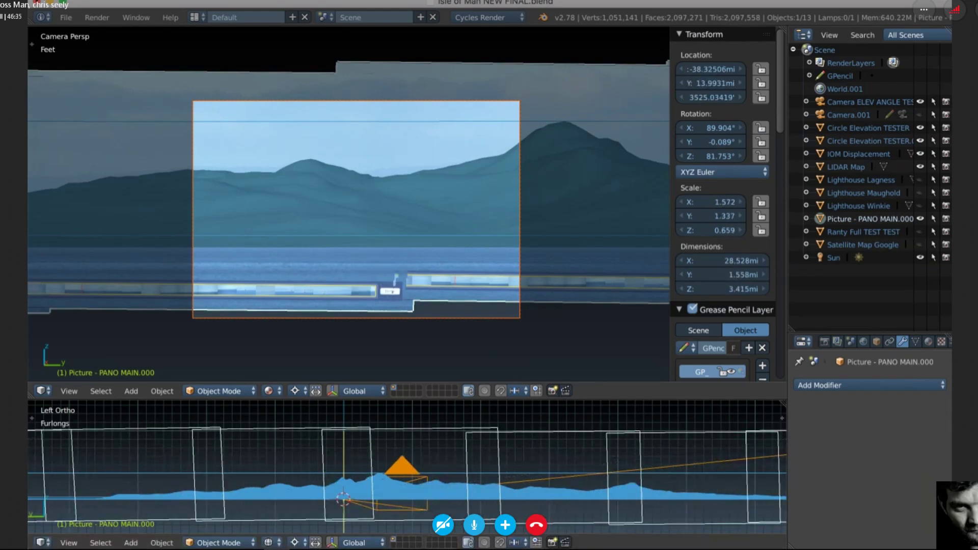
Turn Camera ELEV ANGLE TEST along the panorama by setting its Z rotation to 94.122°.
scroll(402, 238, "up", 4)
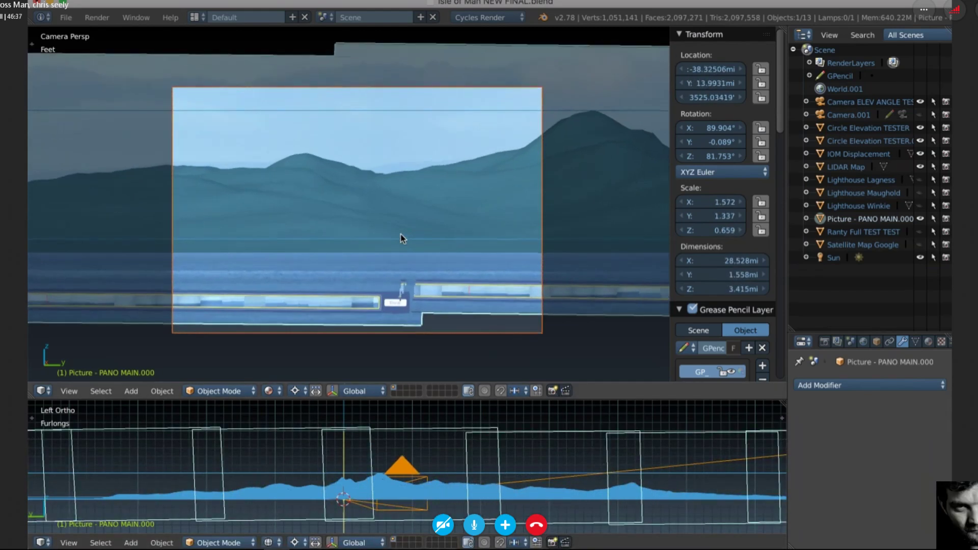
left_click(851, 103)
left_click_drag(710, 158, 710, 159)
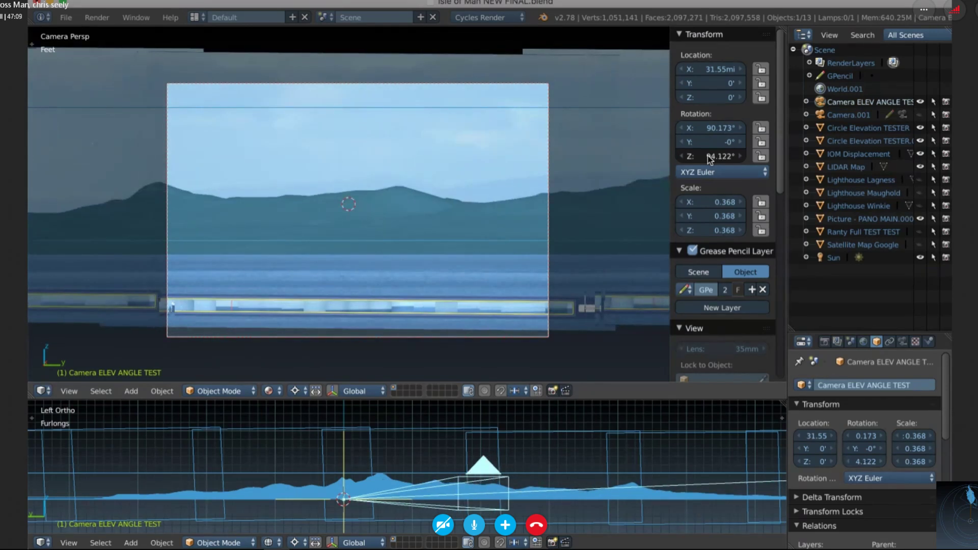
Turn Camera ELEV ANGLE TEST further along the panorama by setting its Z rotation to 88.922°.
left_click_drag(709, 159, 709, 159)
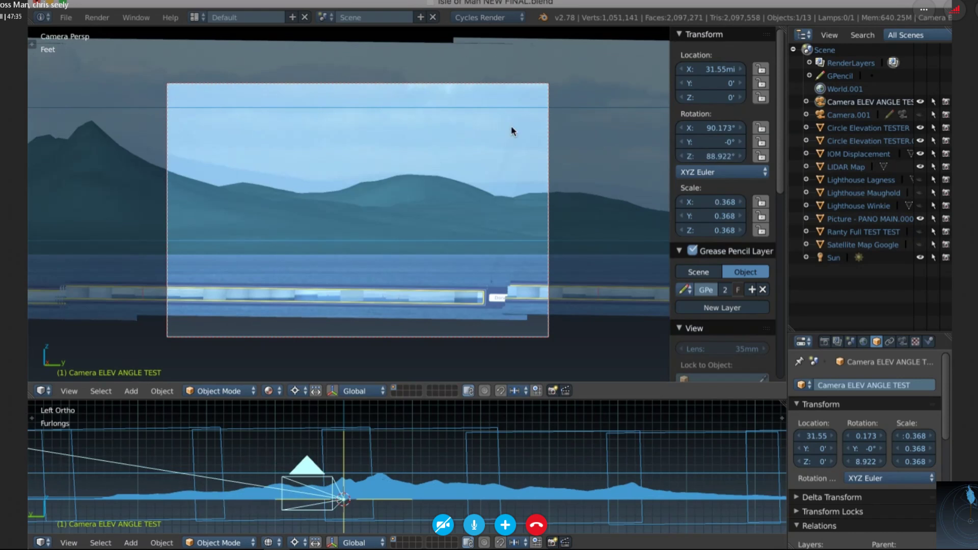
Scale Picture - PANO MAIN.000 down towards the camera to scale values of 0.879, 0.747 and 0.368, placing it across the island.
right_click(483, 433)
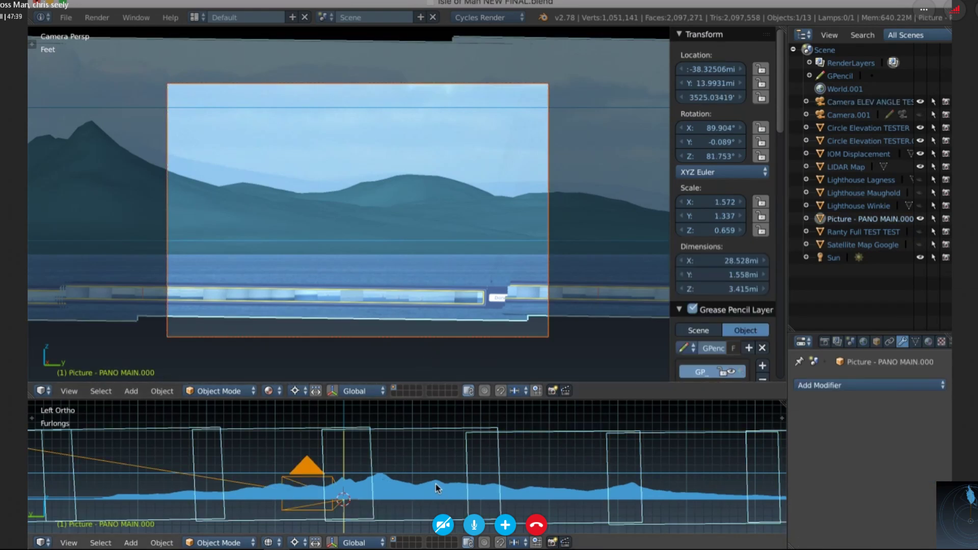
scroll(424, 483, "up", 3)
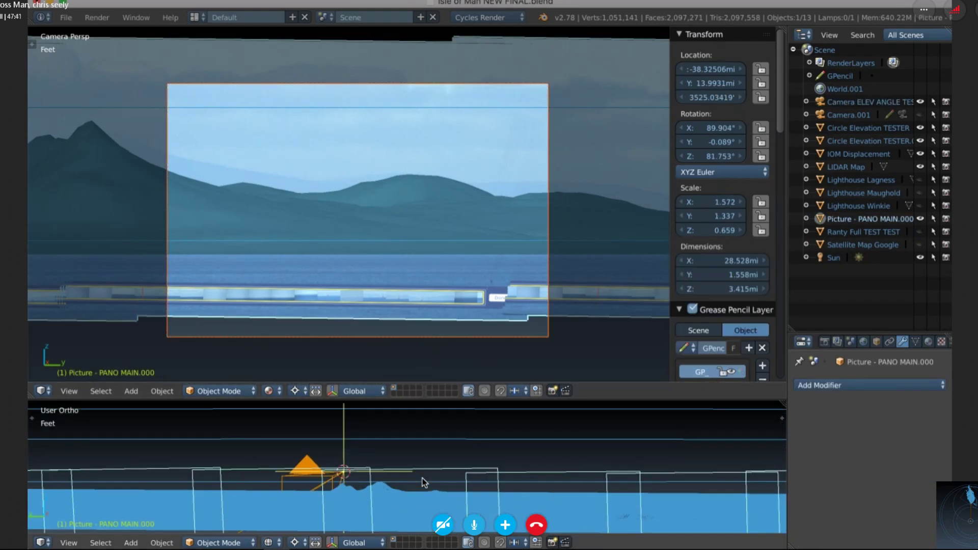
scroll(425, 482, "down", 5)
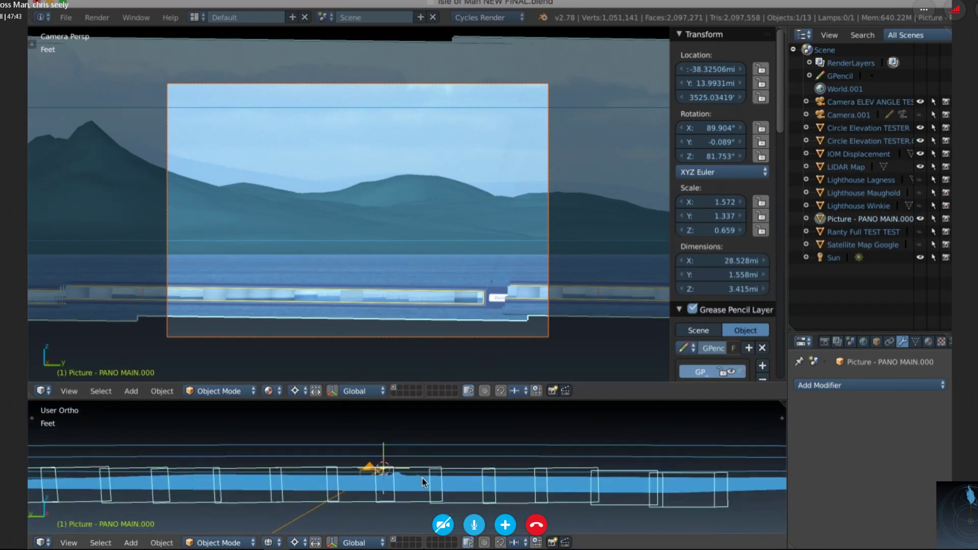
middle_click_drag(422, 482, 422, 482)
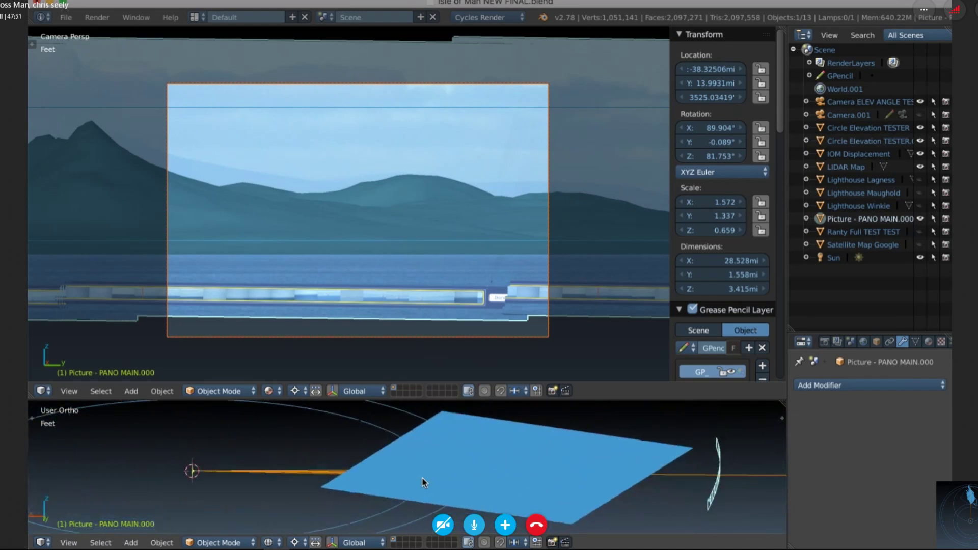
key("s")
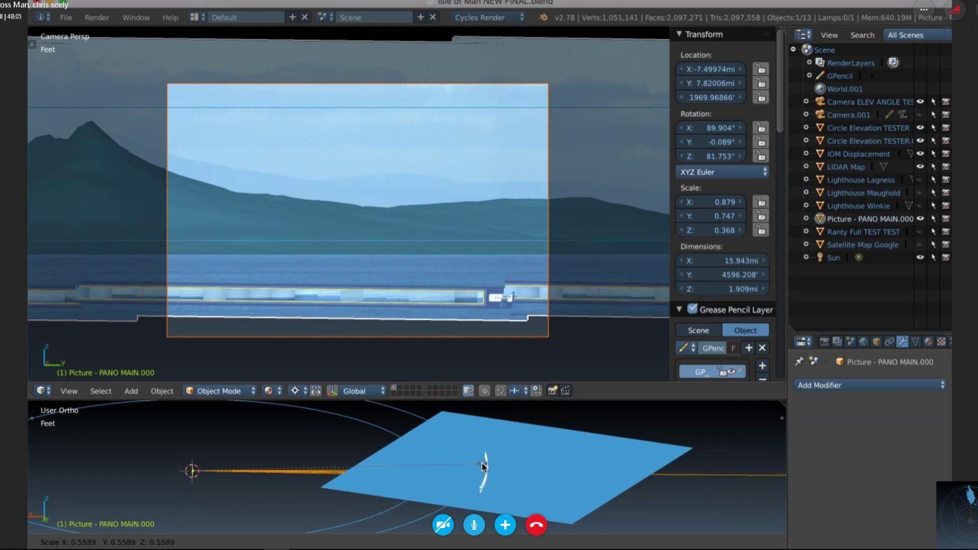
left_click(483, 467)
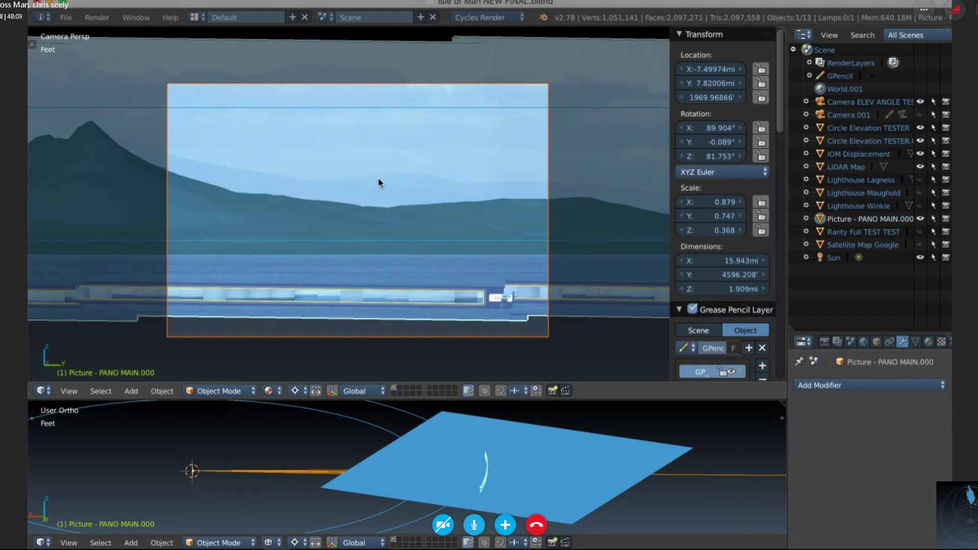
Try to trace the faint distant ridge in the camera view with grease pencil strokes.
left_click_drag(322, 180, 478, 175)
mouse_move(314, 174)
left_mouse_down()
mouse_move(393, 166)
mouse_move(466, 179)
left_mouse_up()
left_click_drag(286, 178, 535, 177)
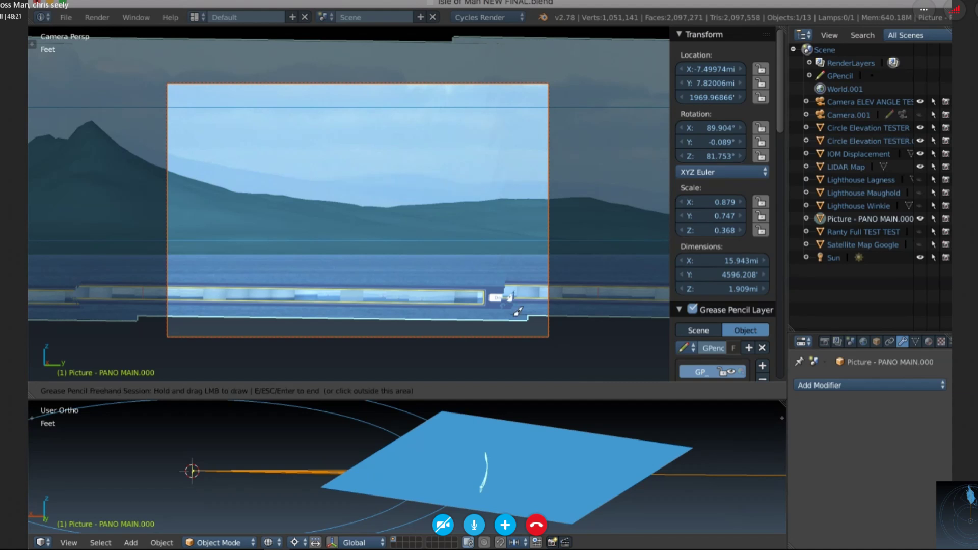
left_click(438, 472)
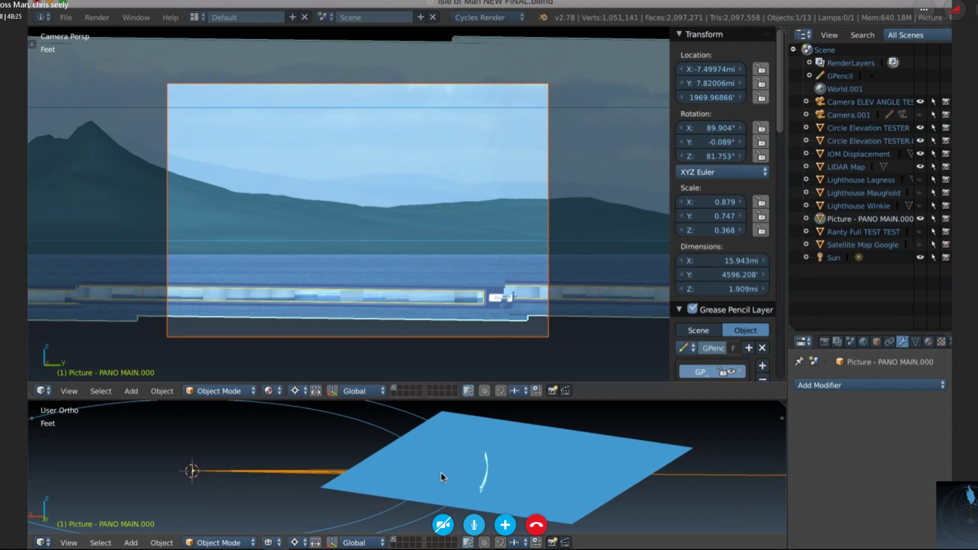
Scale Picture - PANO MAIN.000 up slightly to scale values of 0.927, 0.788 and 0.389.
key("s")
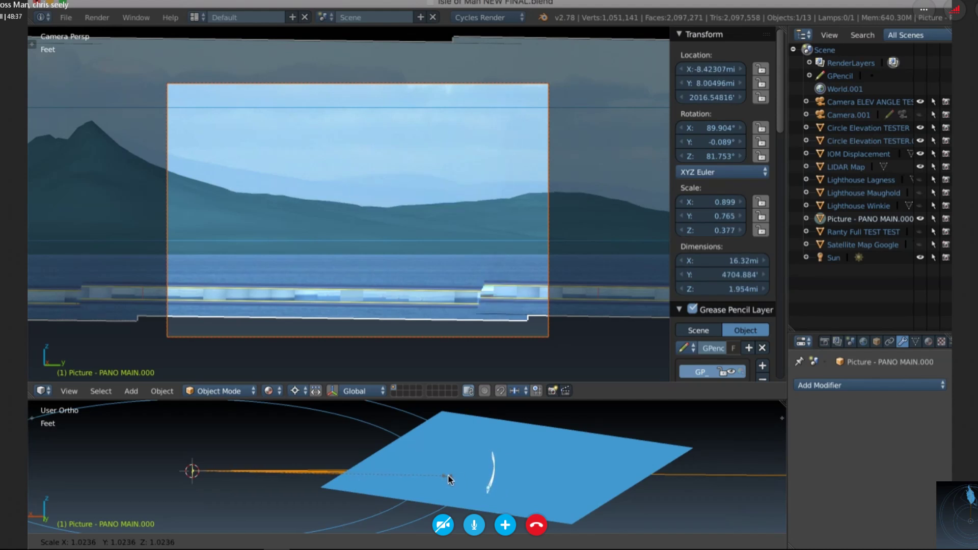
left_click(451, 474)
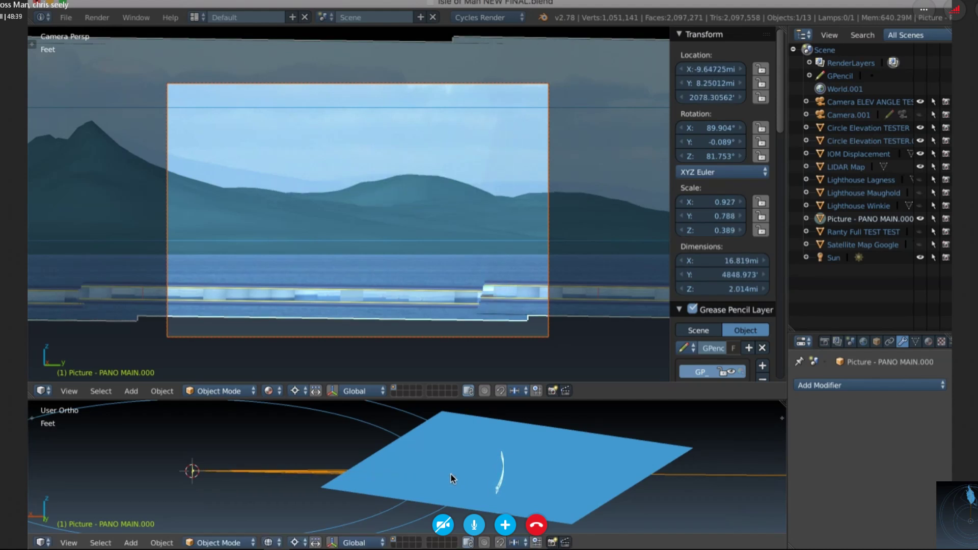
Orbit the wireframe viewport to look over the island from the camera's side and switch it to Material shading.
scroll(410, 476, "left", 10)
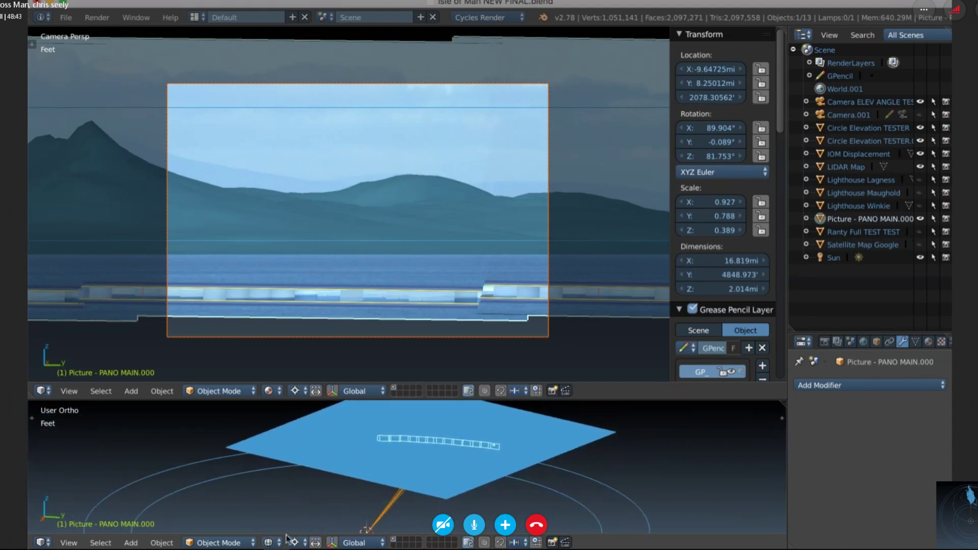
left_click(268, 542)
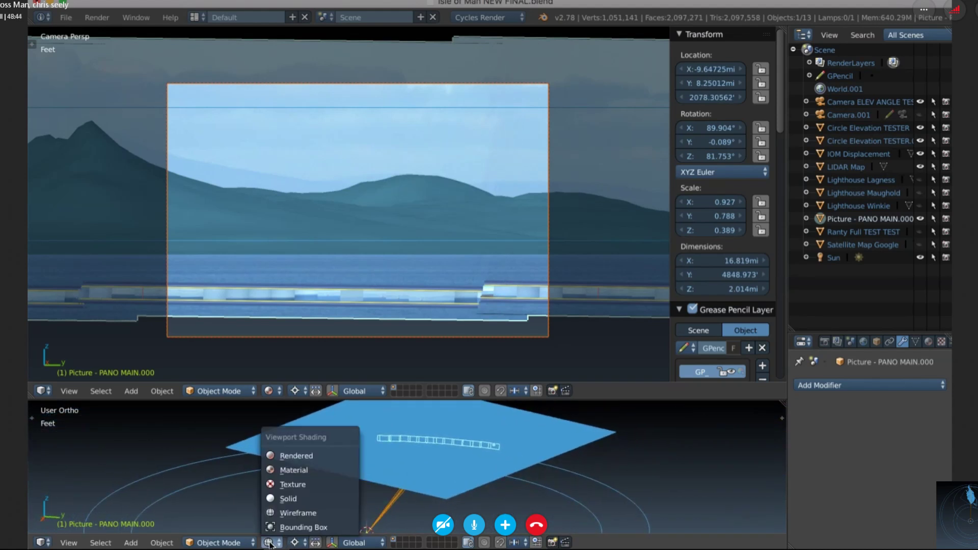
left_click(281, 469)
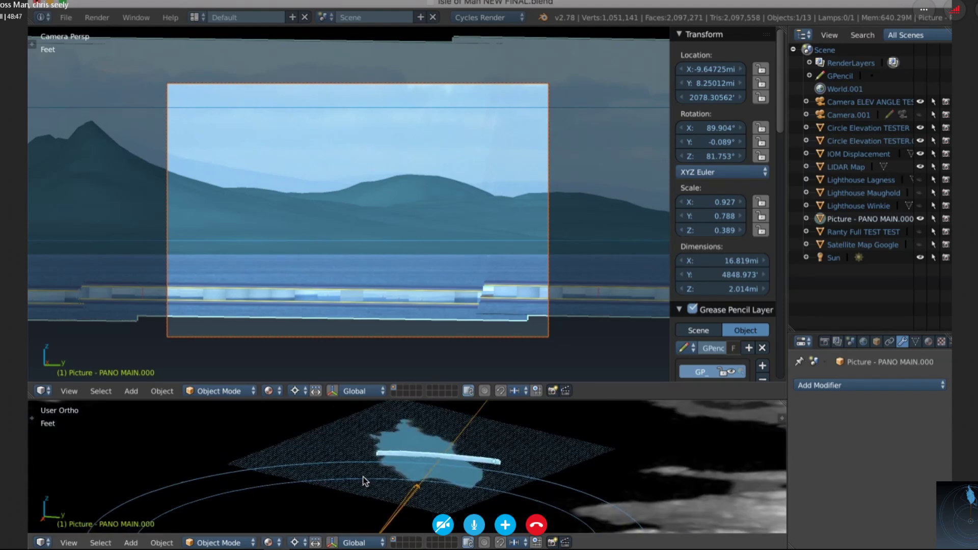
Examine from several angles and distances where the panorama picture cuts through the Isle of Man terrain and its hills.
scroll(363, 478, "right", 5)
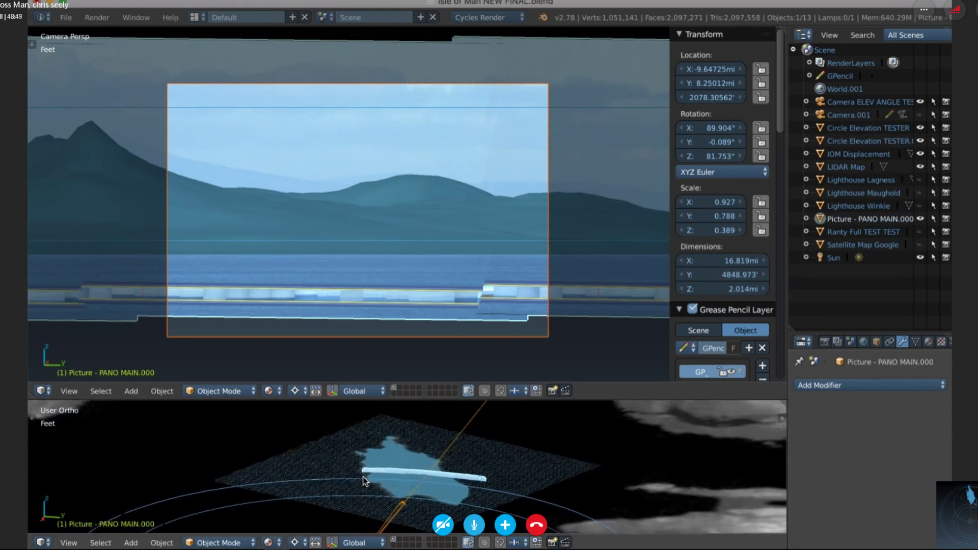
scroll(363, 478, "right", 8)
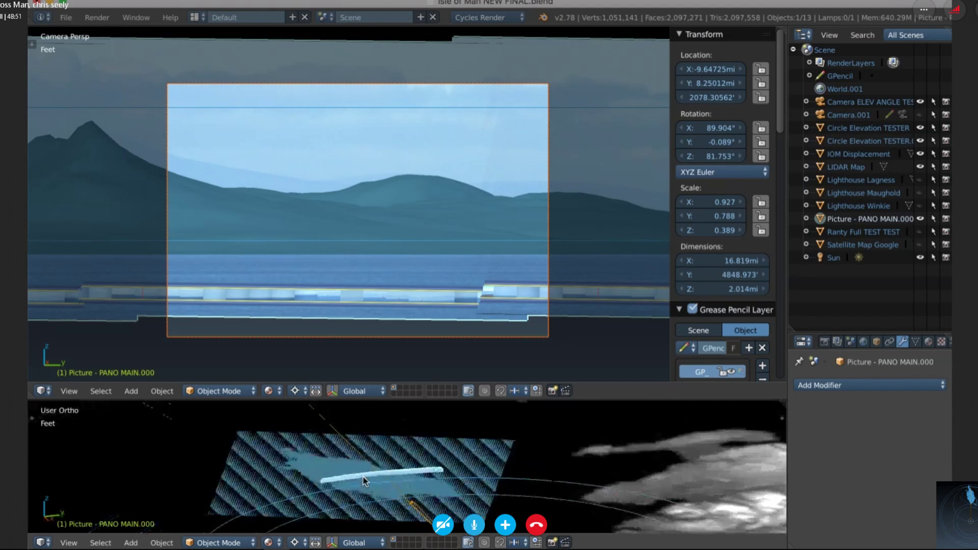
scroll(362, 478, "up", 3)
scroll(363, 476, "up", 8)
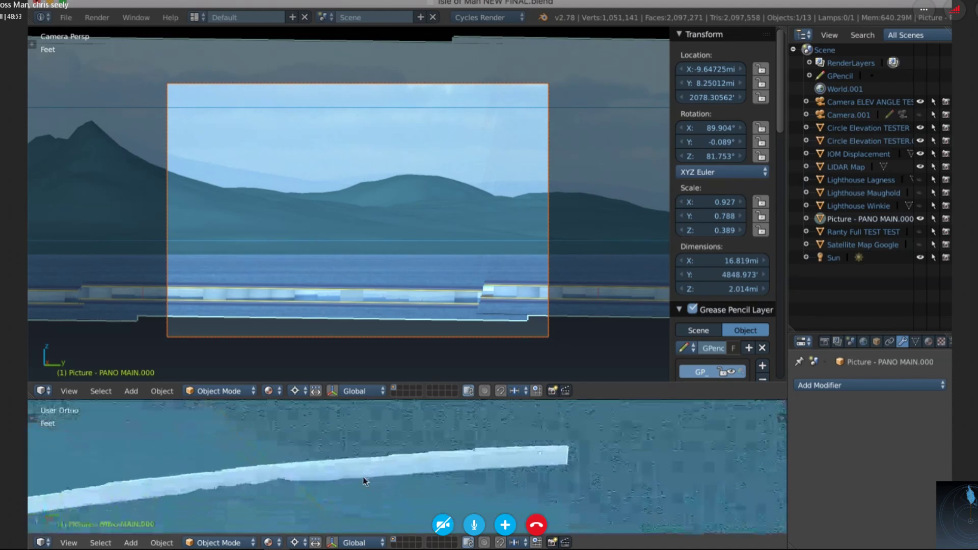
scroll(362, 476, "up", 8)
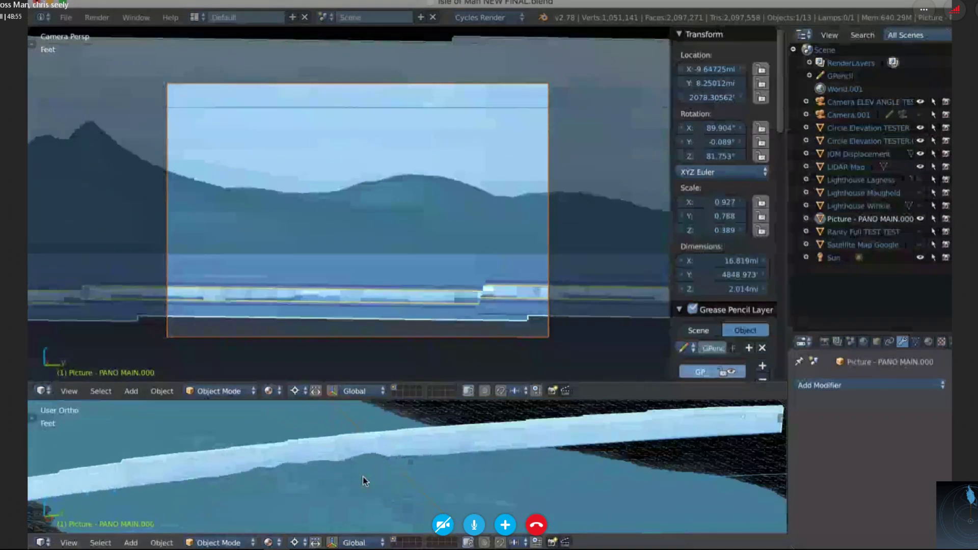
scroll(363, 476, "down", 1)
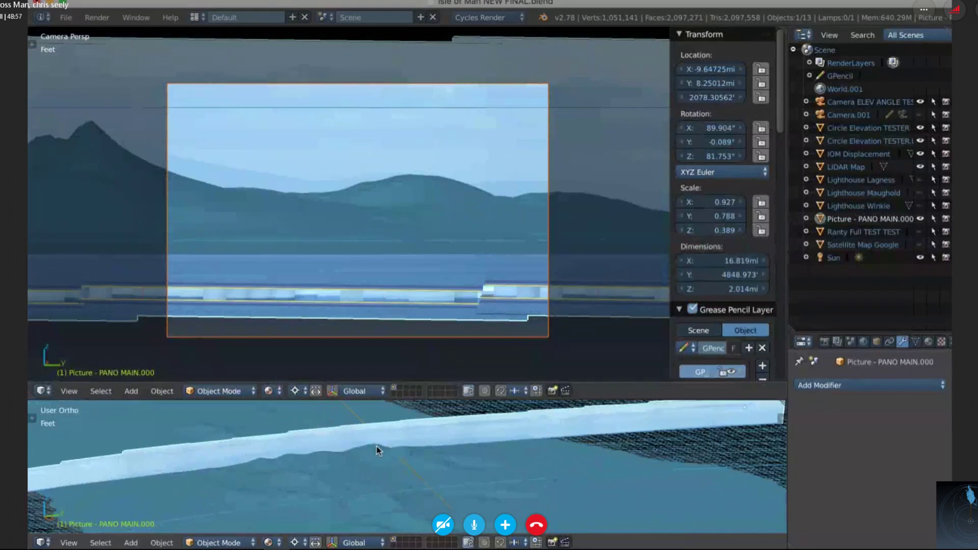
scroll(377, 448, "left", 3)
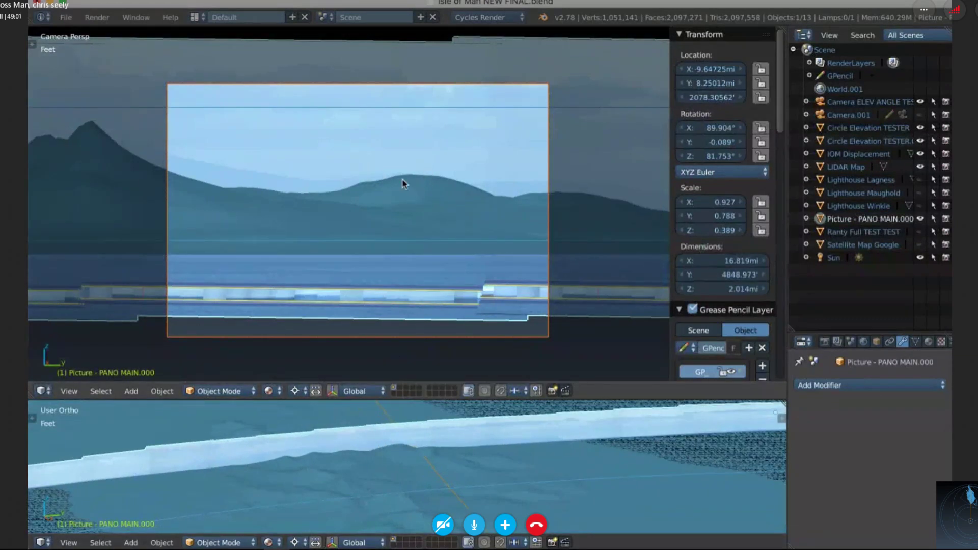
scroll(417, 466, "left", 5)
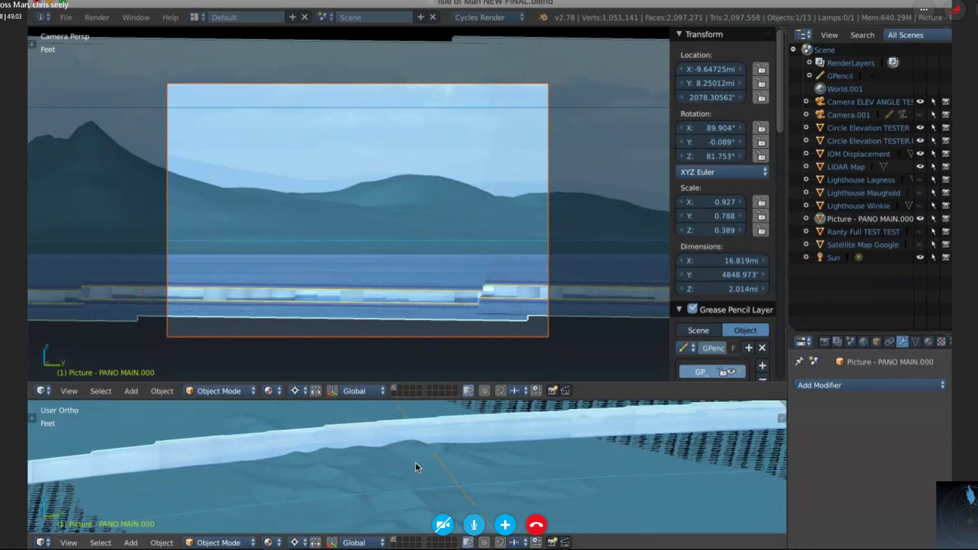
scroll(418, 467, "right", 3)
scroll(417, 467, "down", 2)
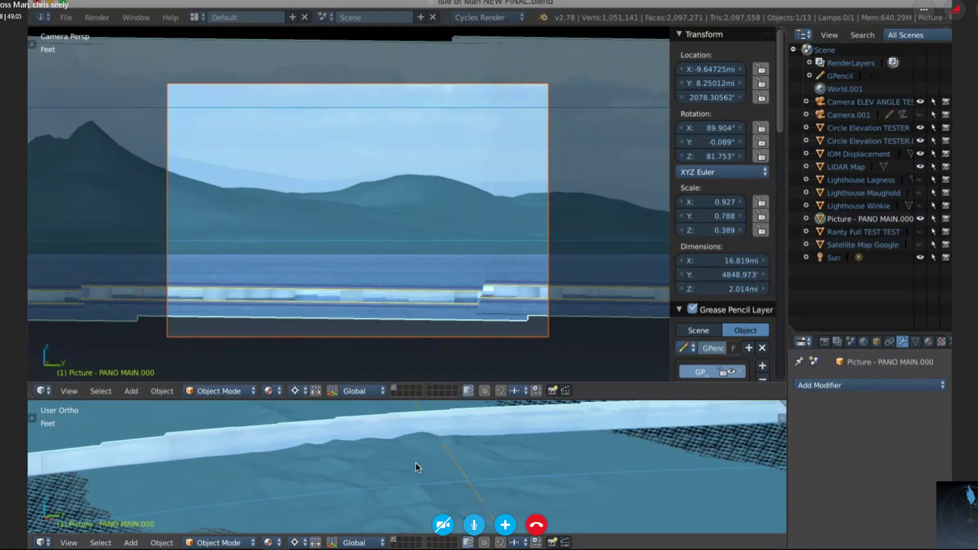
scroll(415, 465, "down", 1)
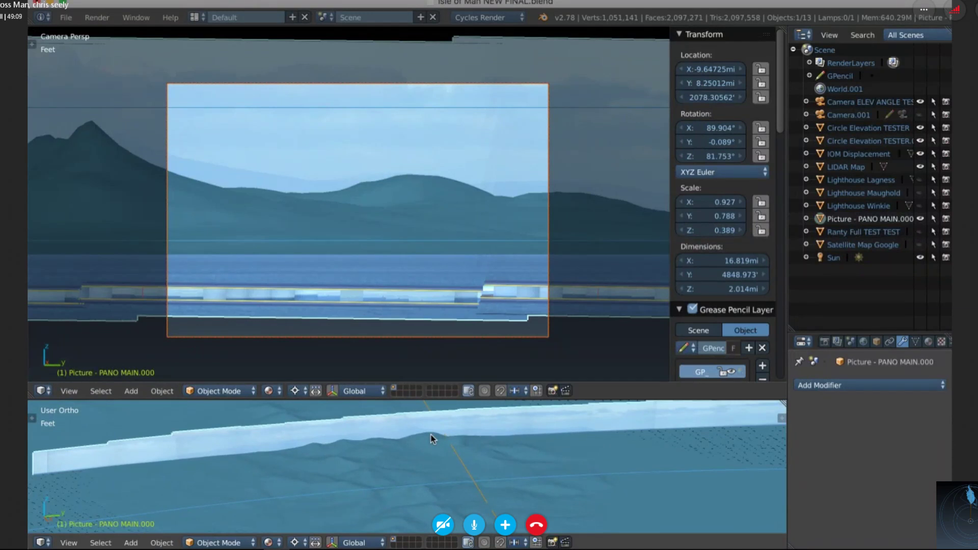
scroll(431, 439, "down", 2)
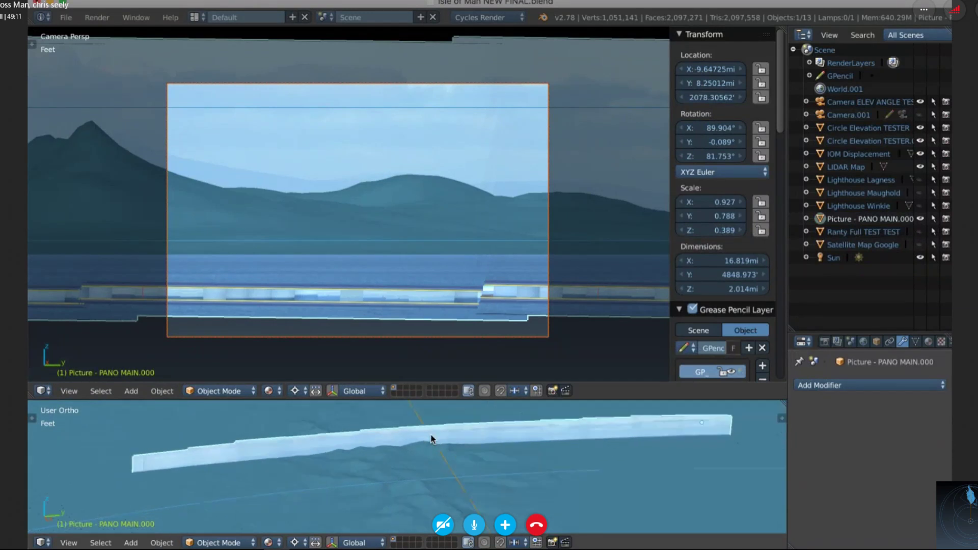
scroll(430, 439, "down", 2)
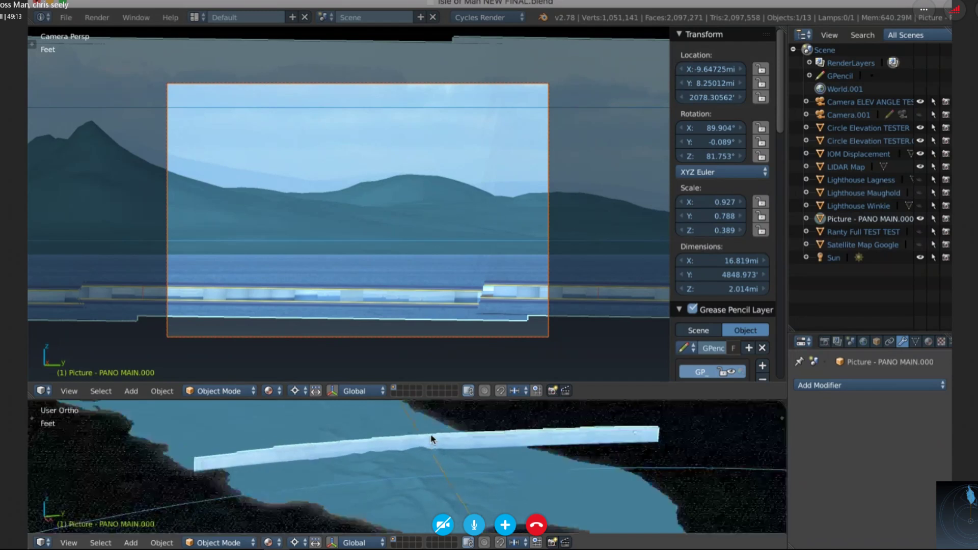
scroll(431, 439, "down", 1)
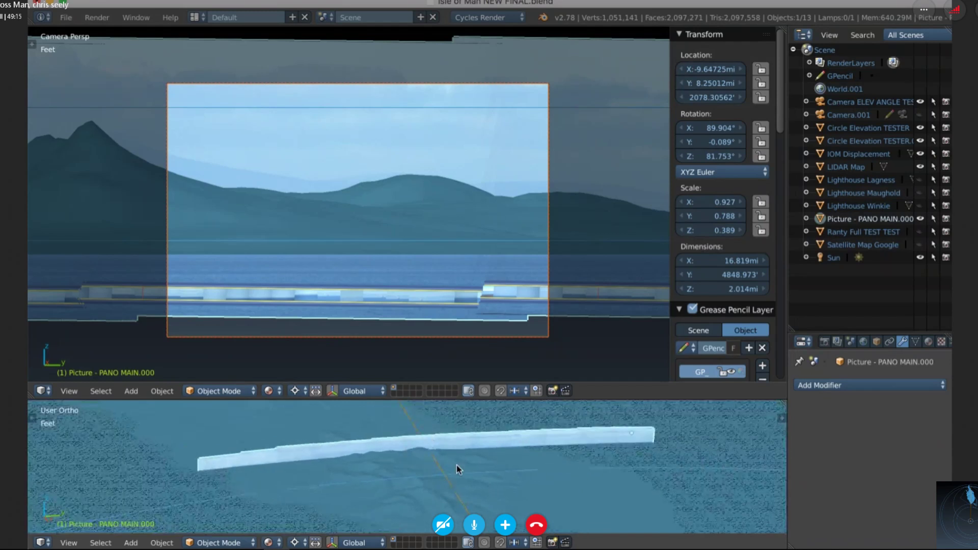
scroll(456, 465, "down", 1)
scroll(456, 466, "down", 2)
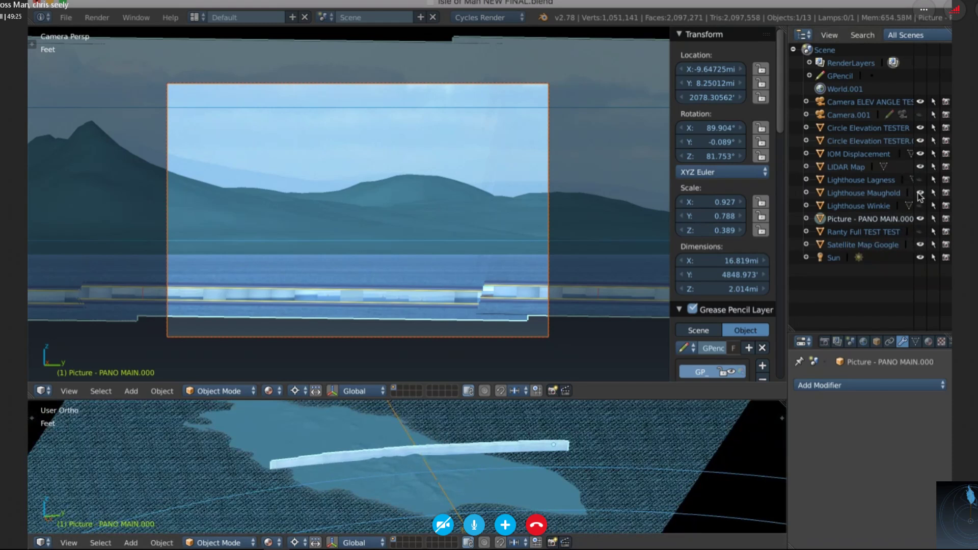
Hide IOM Displacement and LIDAR Map to expose the satellite map, and select Satellite Map Google.
left_click(920, 154)
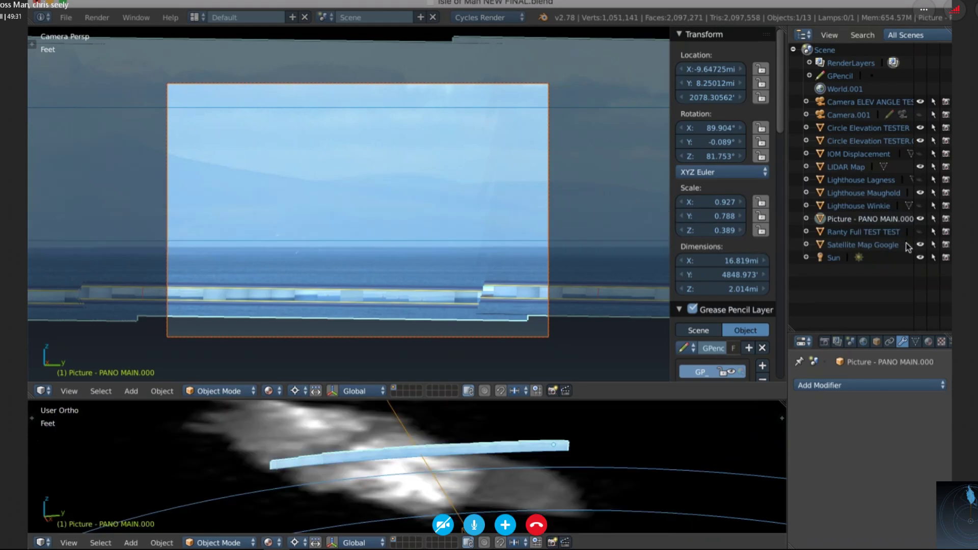
left_click(877, 246)
left_click(921, 167)
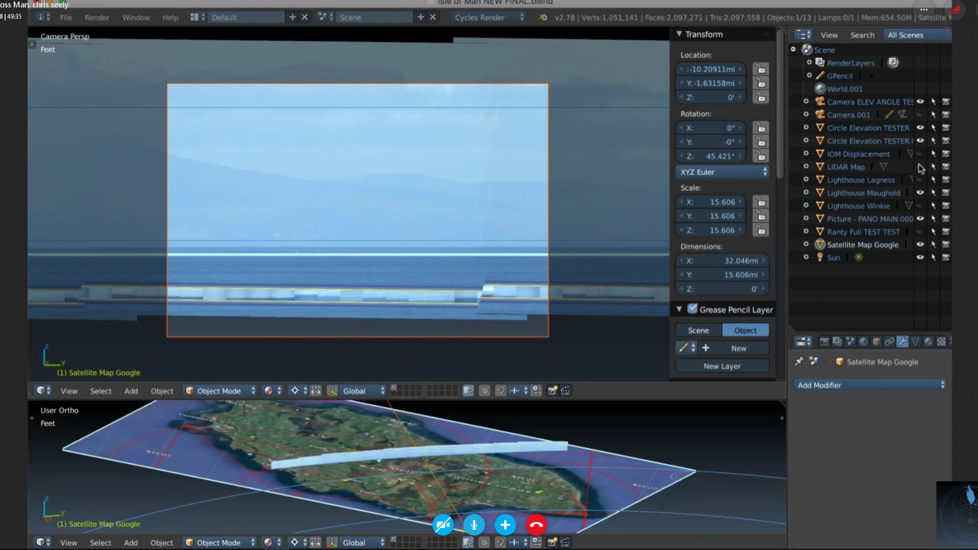
Enlarge the material-shaded viewport at the camera viewport's expense and frame the satellite map closely around Ramsey and the panorama strip.
scroll(572, 487, "right", 1)
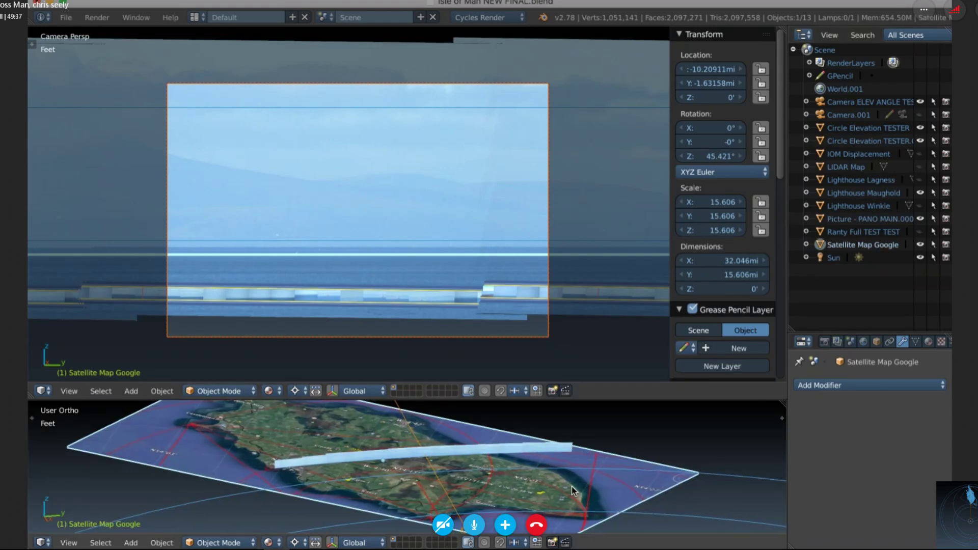
scroll(571, 487, "right", 1)
left_click_drag(627, 398, 624, 211)
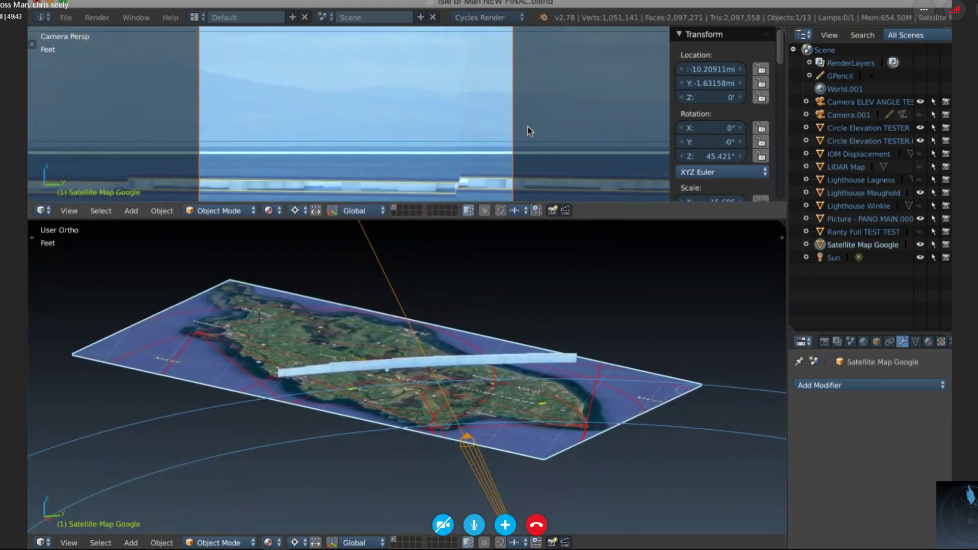
scroll(500, 420, "up", 4)
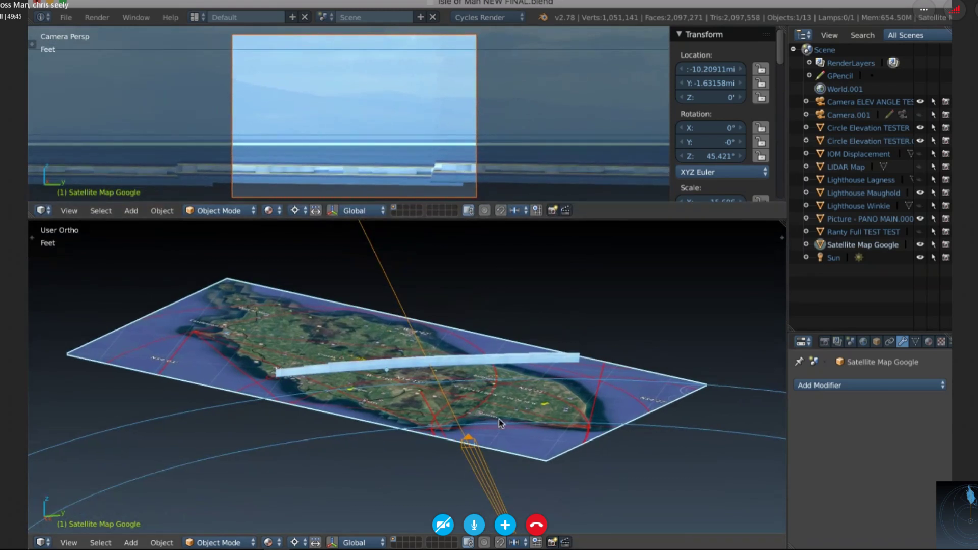
scroll(499, 419, "up", 5)
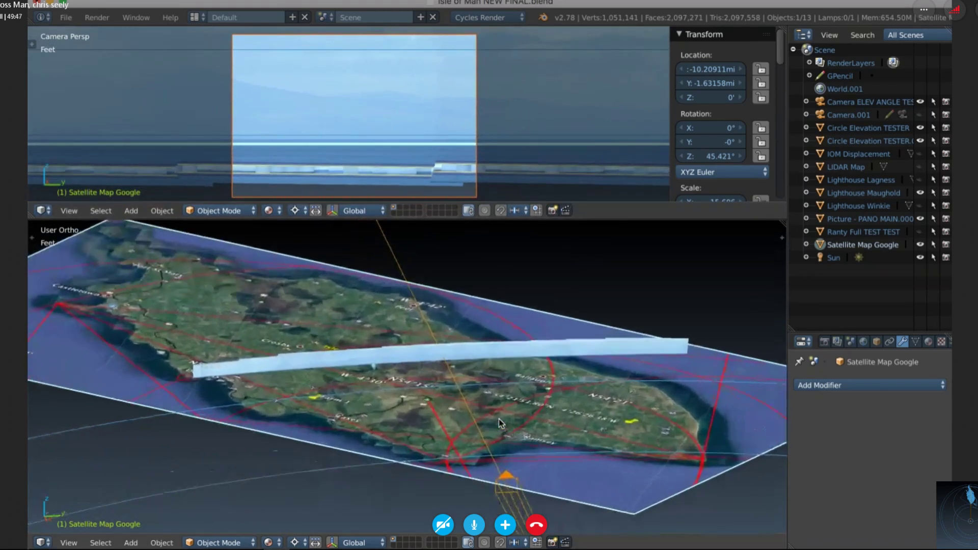
scroll(500, 419, "up", 5)
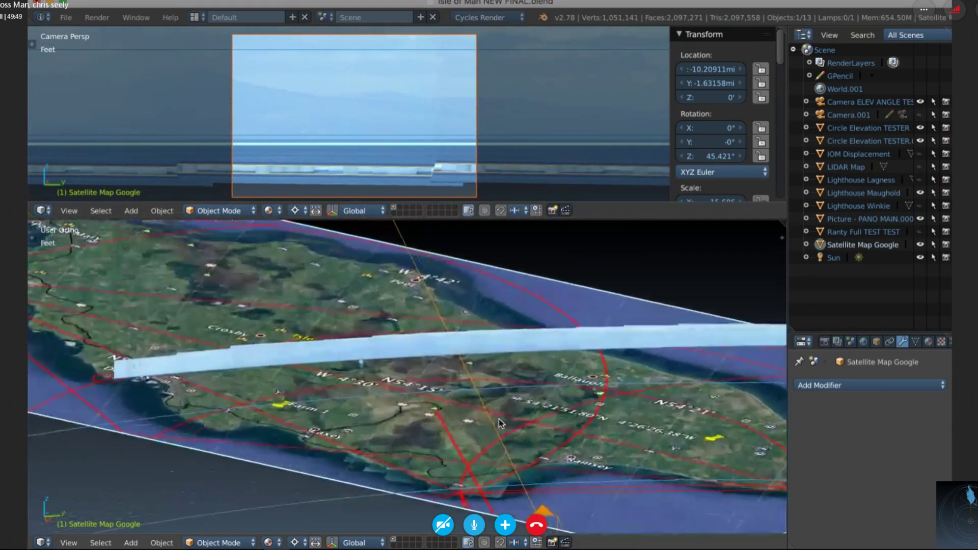
scroll(499, 422, "down", 2, "ctrl")
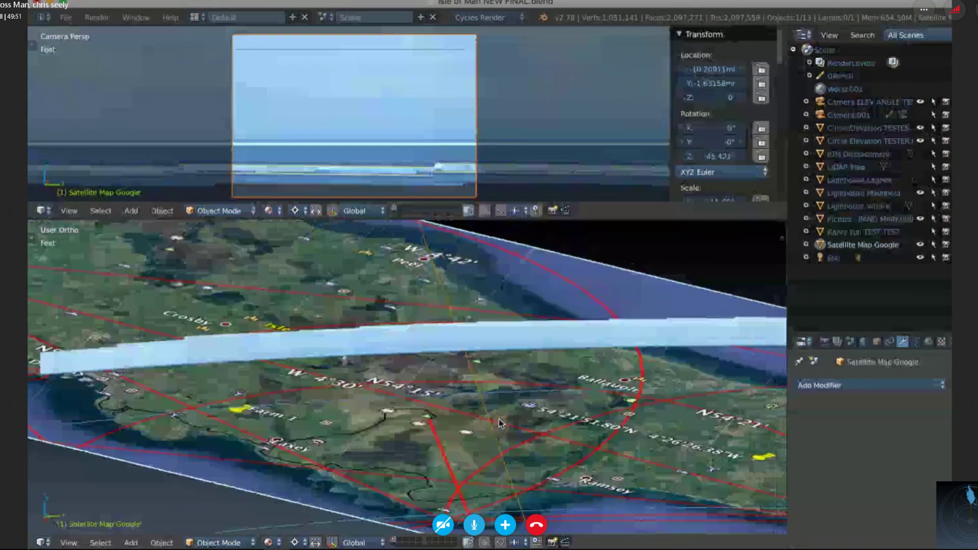
Select the PANO MAIN panorama picture over the satellite map and scale it down so it sits closer to the camera.
right_click(563, 332)
key("s")
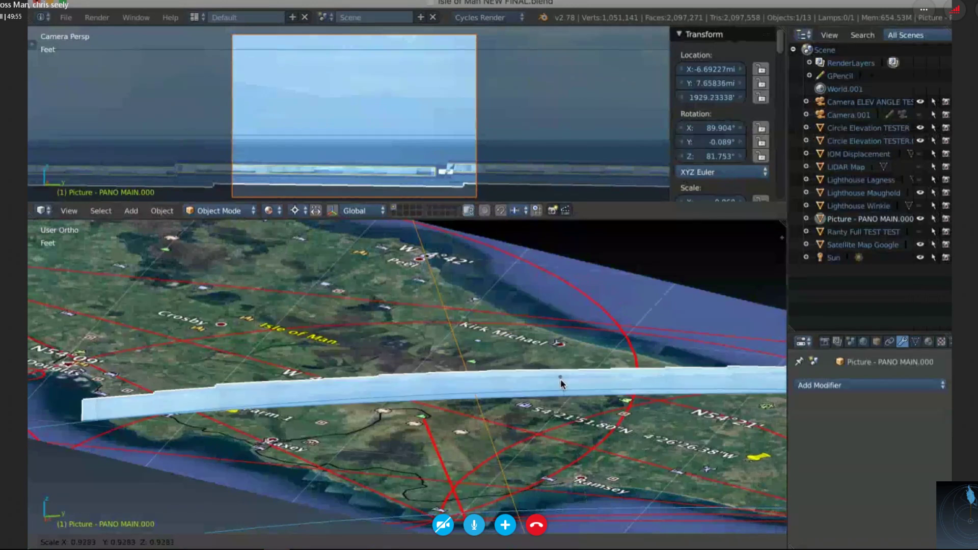
left_click(559, 387)
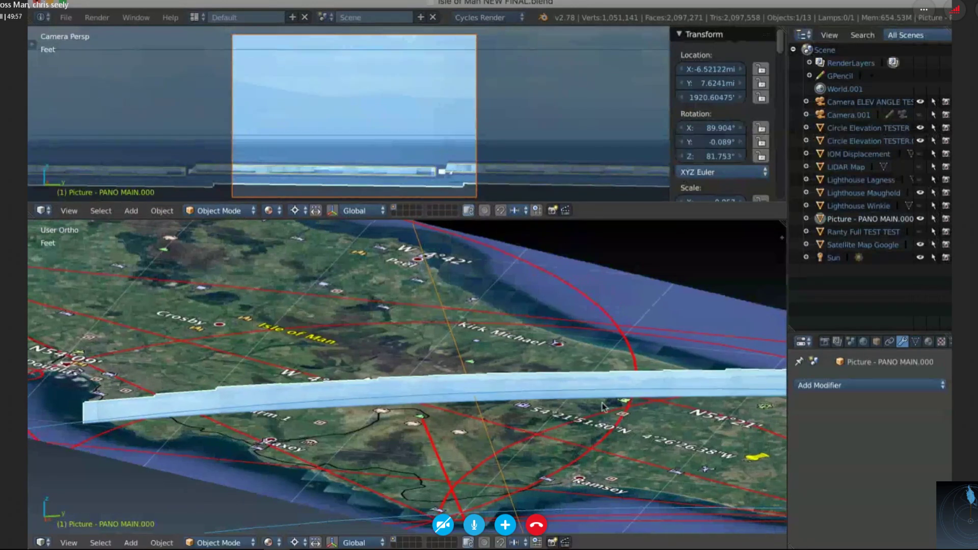
Examine close up the coastline in the panorama picture against the map around the 54°21'51.80"N marker.
scroll(602, 403, "down", 1, "shift")
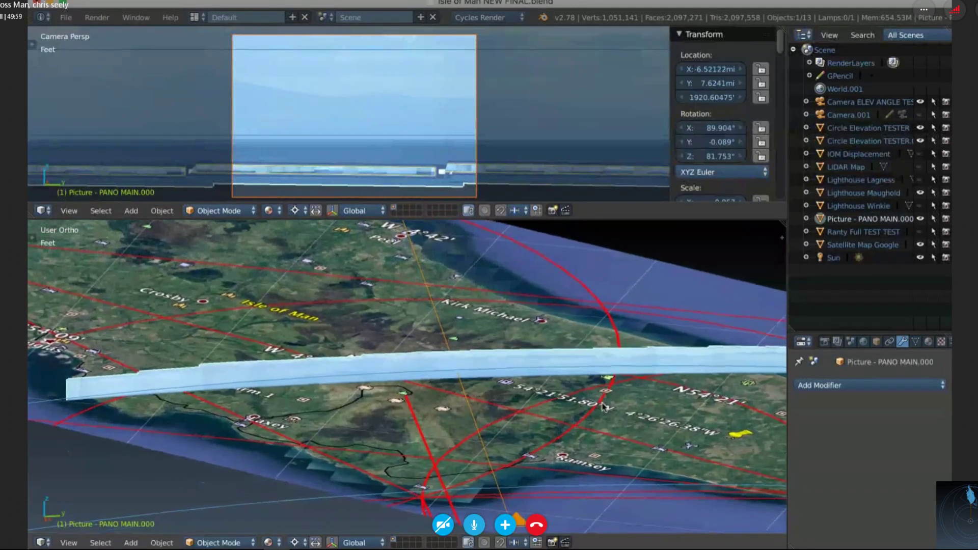
middle_click_drag(603, 405, 586, 399, "shift")
scroll(566, 402, "down", 3, "ctrl")
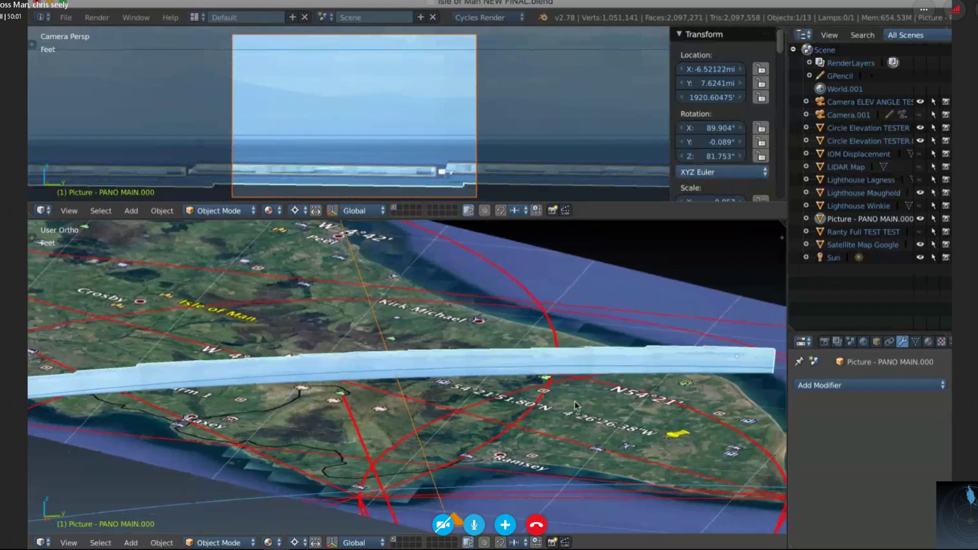
scroll(575, 401, "up", 2)
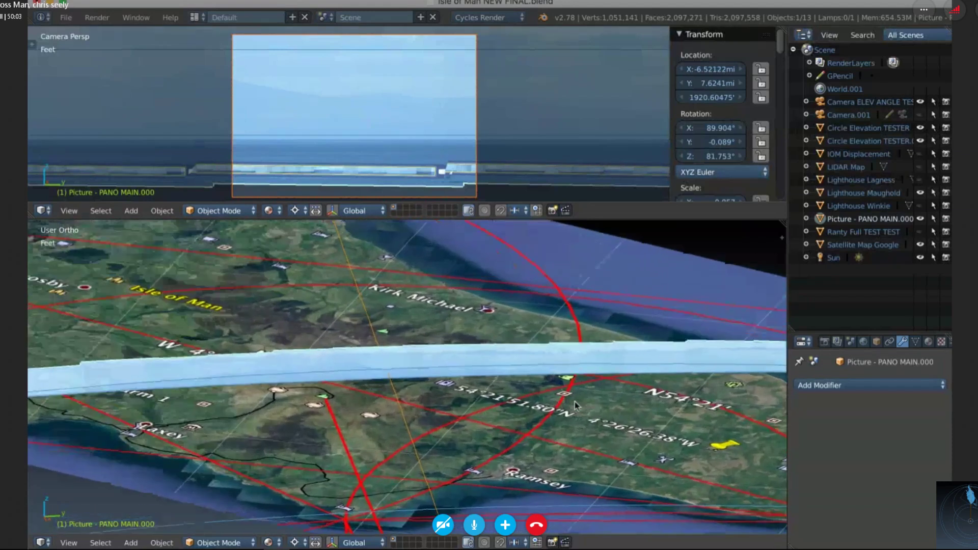
scroll(575, 402, "up", 5)
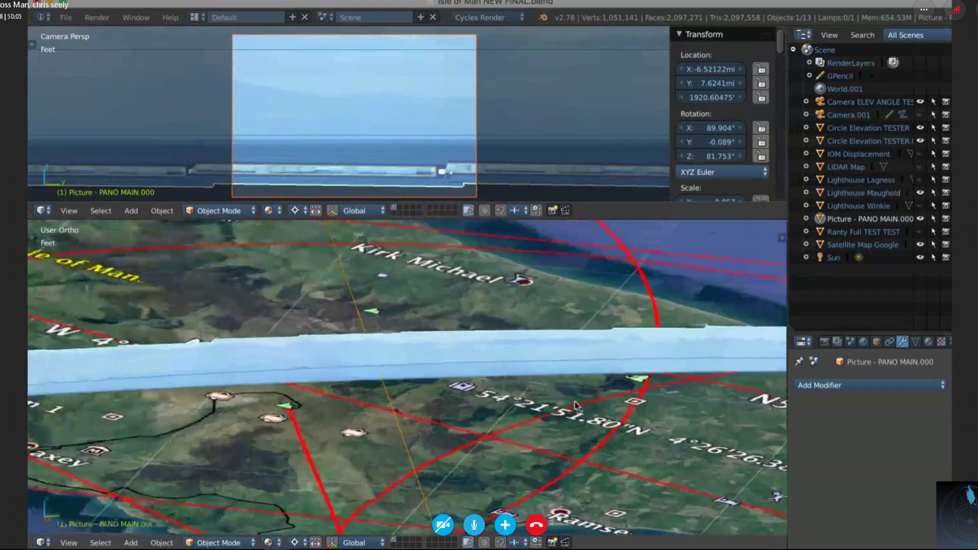
scroll(575, 404, "up", 5)
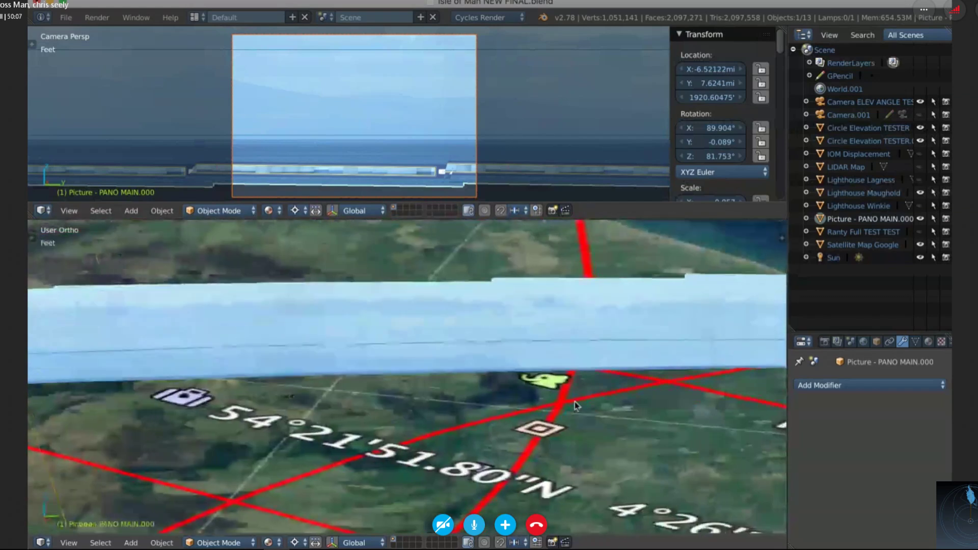
scroll(574, 405, "up", 5)
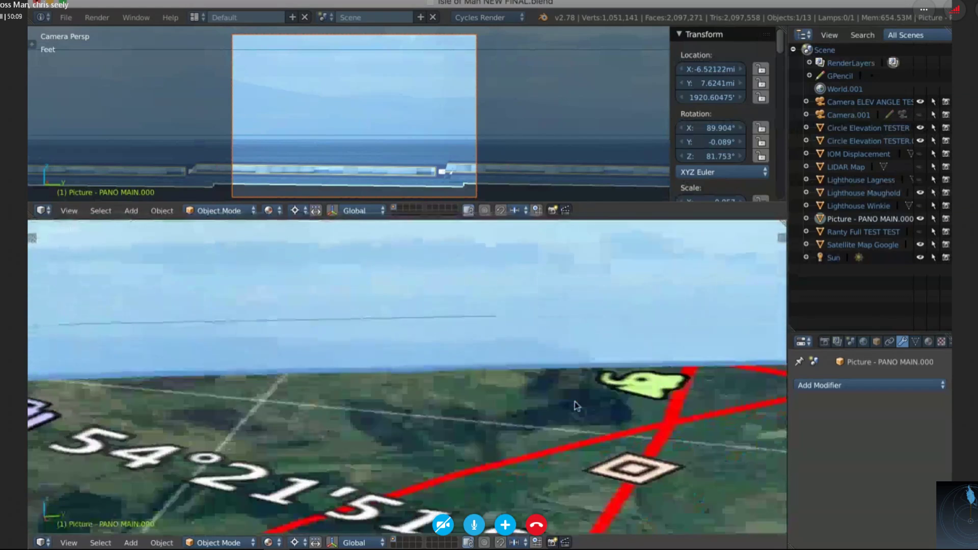
scroll(574, 402, "up", 3, "ctrl")
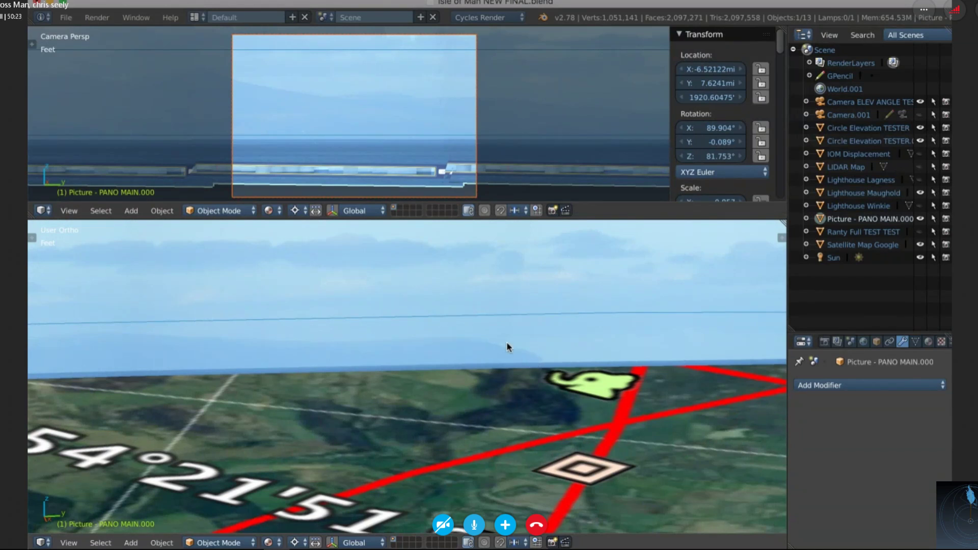
scroll(507, 343, "up", 3)
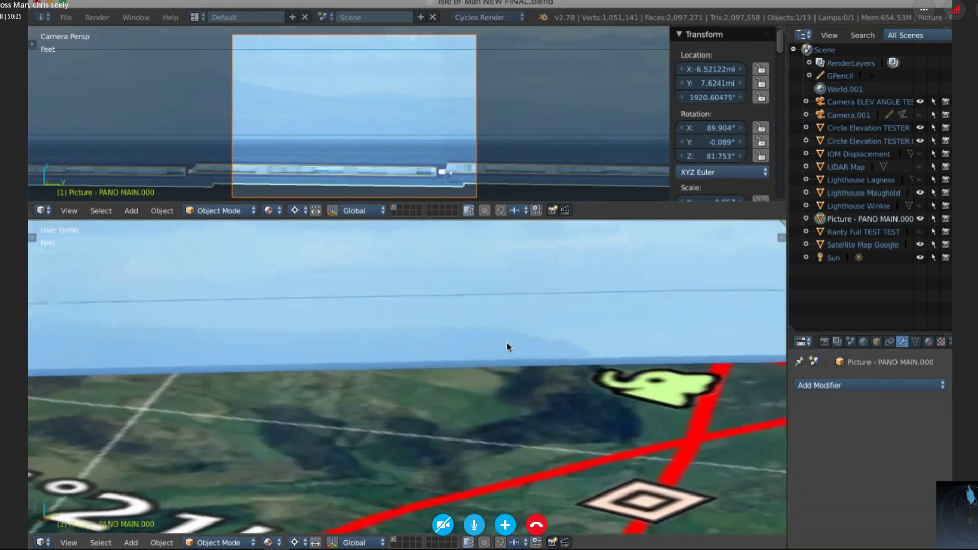
scroll(507, 345, "up", 1)
scroll(547, 405, "down", 3)
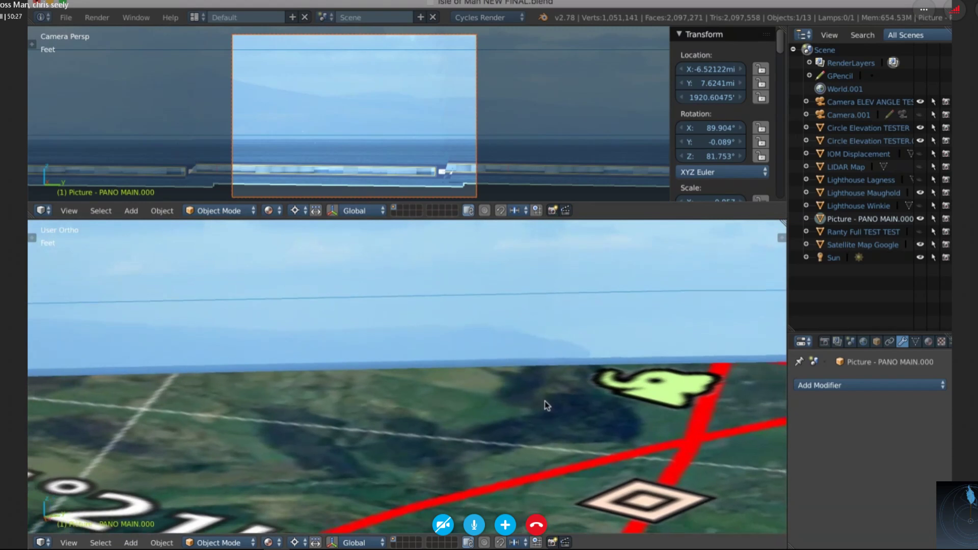
scroll(547, 406, "down", 2)
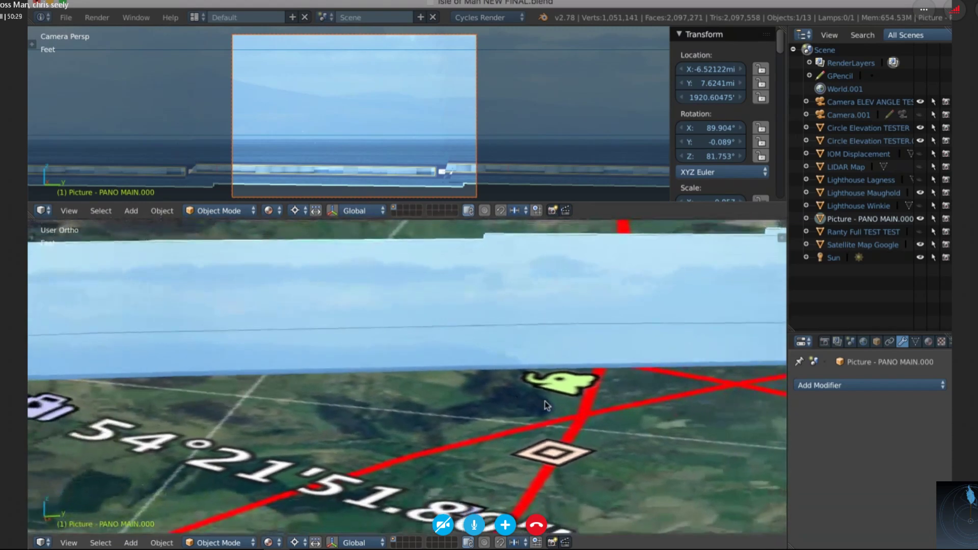
Follow the panorama strip across the satellite map from the 54°21'51.80"N marker to its end near Douglas.
scroll(546, 405, "left", 5, "shift")
scroll(547, 405, "left", 10, "shift")
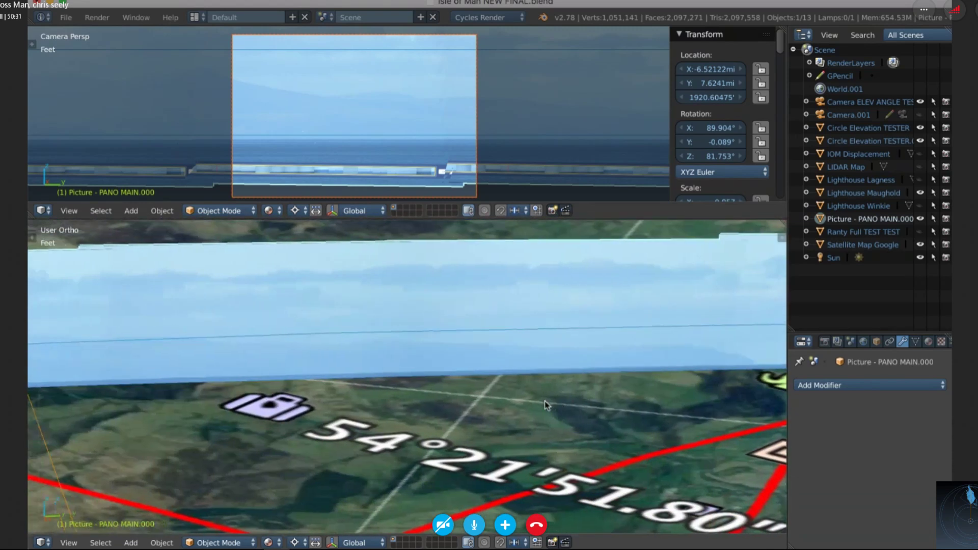
key("KP_4")
key("KP_4")
key("KP_4")
key("KP_4")
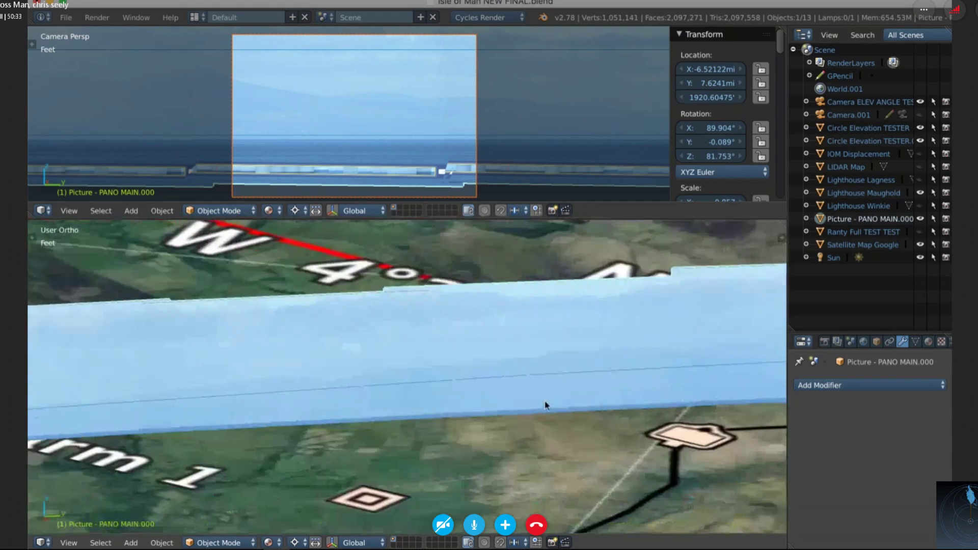
key("KP_4")
key("KP_4")
key("KP_4")
key("KP_4")
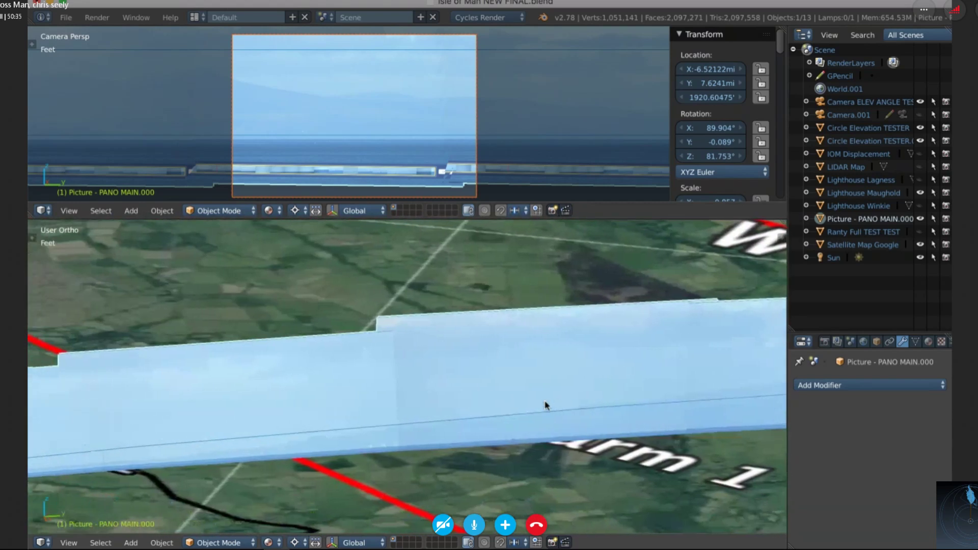
key("KP_4")
key("KP_4")
key("KP_4")
key("KP_4")
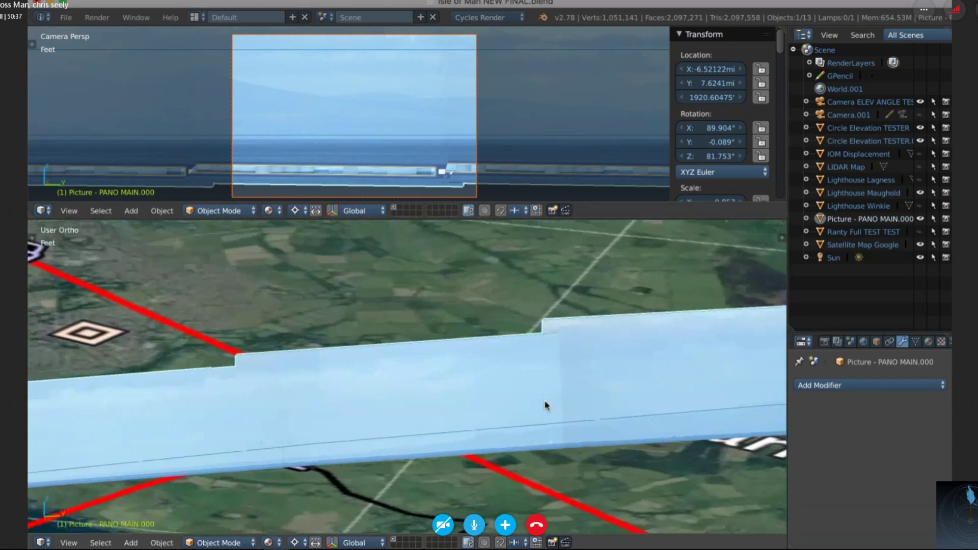
key("KP_4")
key("KP_4")
key("KP_4")
key("KP_4")
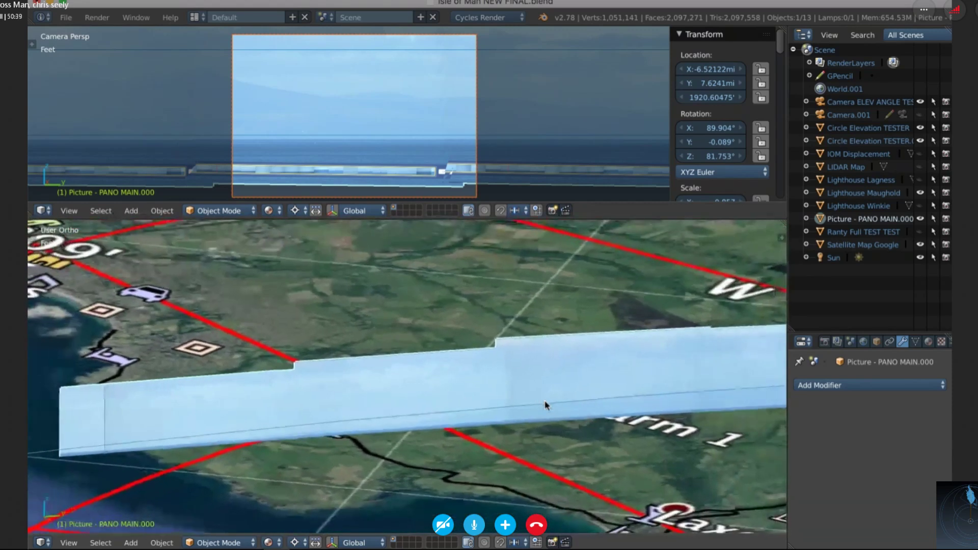
Scale the panorama picture down further to bring it nearer the coast, and inspect it along the Laxey area.
key("s")
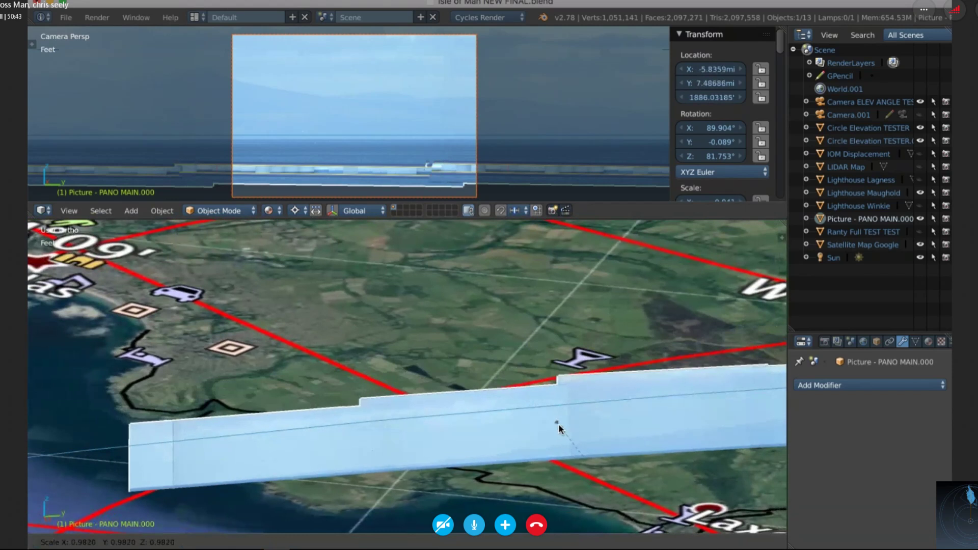
left_click(561, 445)
scroll(561, 448, "down", 3, "shift")
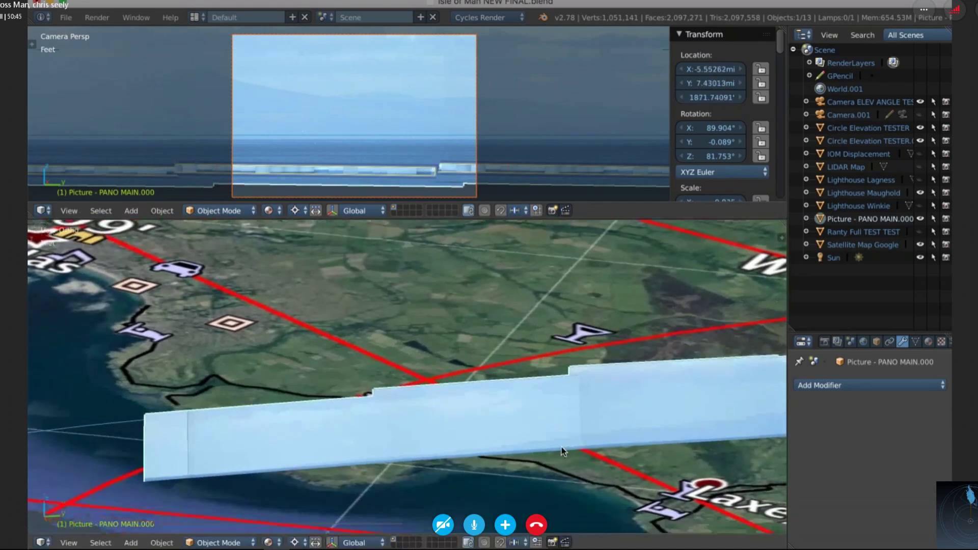
scroll(561, 448, "right", 7, "shift")
scroll(562, 447, "down", 5, "shift")
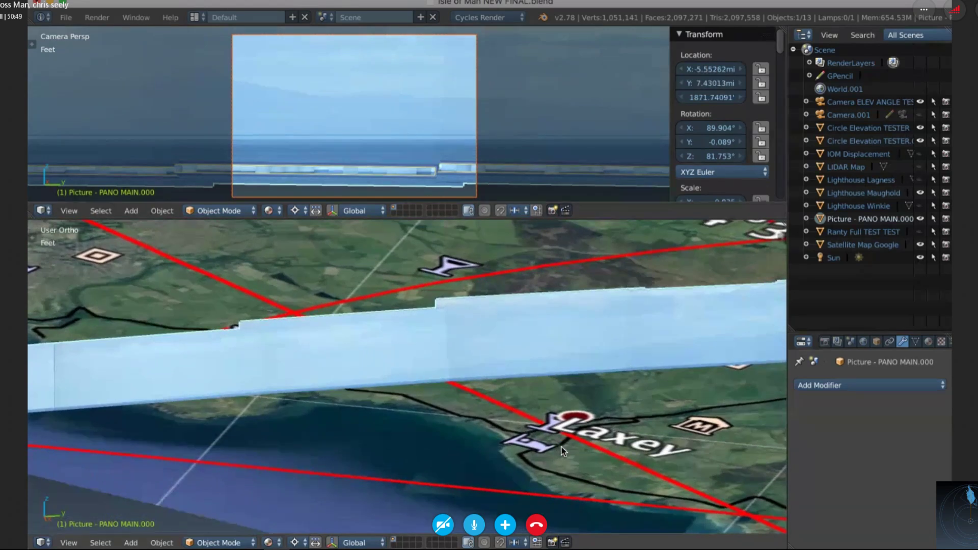
scroll(561, 447, "right", 3)
scroll(562, 447, "right", 7, "shift")
scroll(561, 448, "right", 5, "shift")
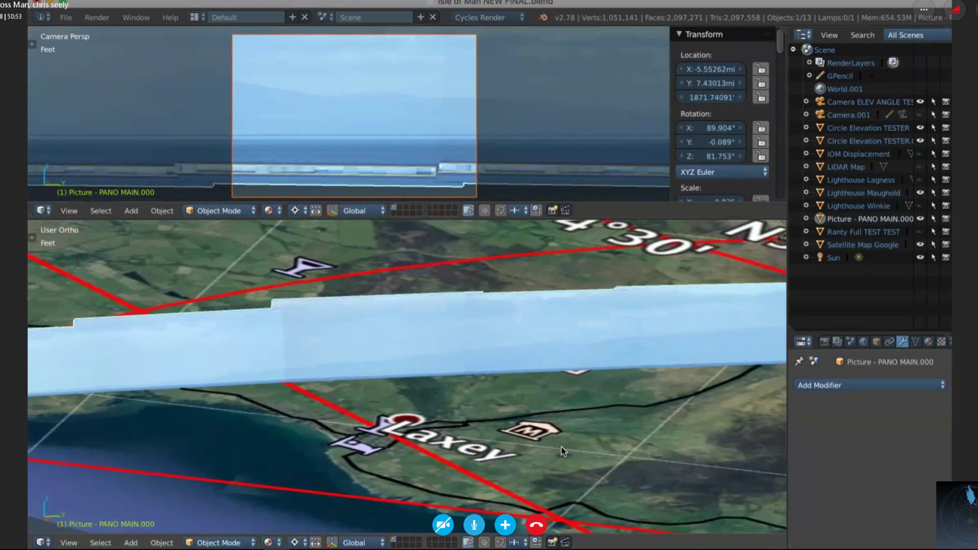
key("ctrl+KP_4")
scroll(562, 448, "down", 2)
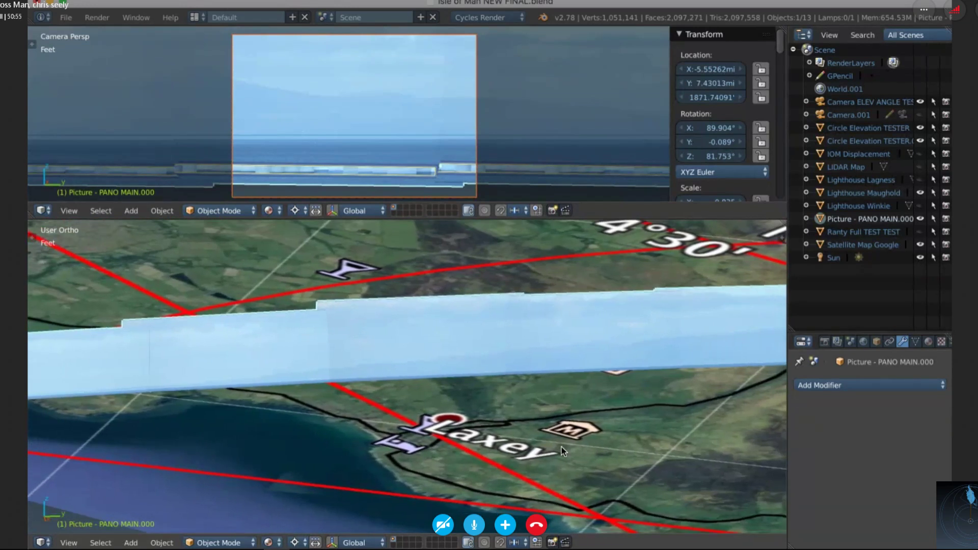
scroll(561, 447, "down", 3)
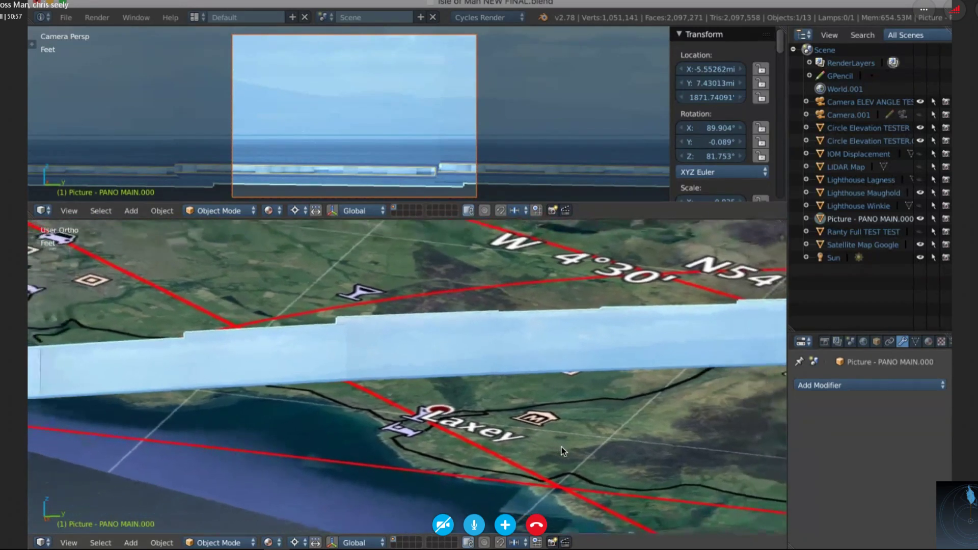
Show the IOM Displacement terrain and scale the panorama picture up to an X scale of about 0.983, pushing it back across the island.
left_click(921, 154)
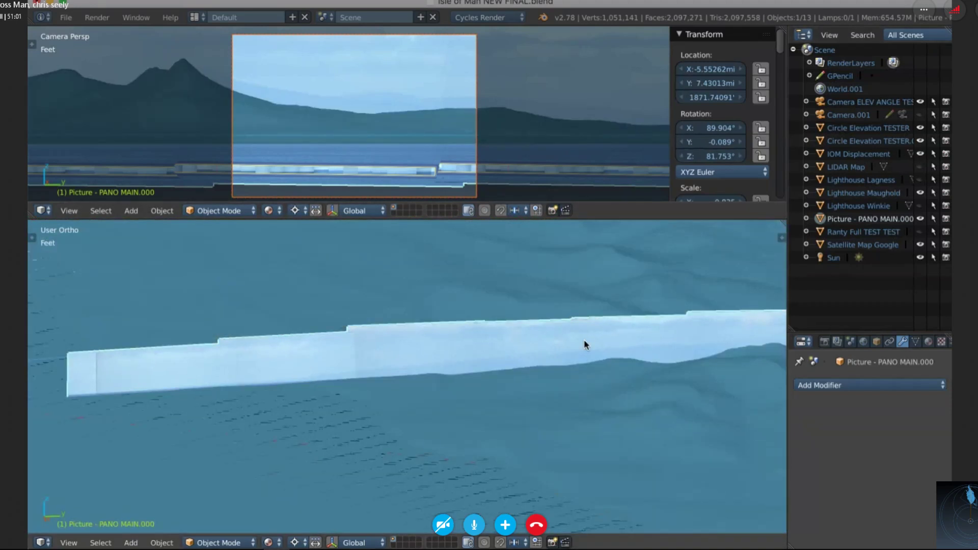
scroll(584, 340, "down", 3)
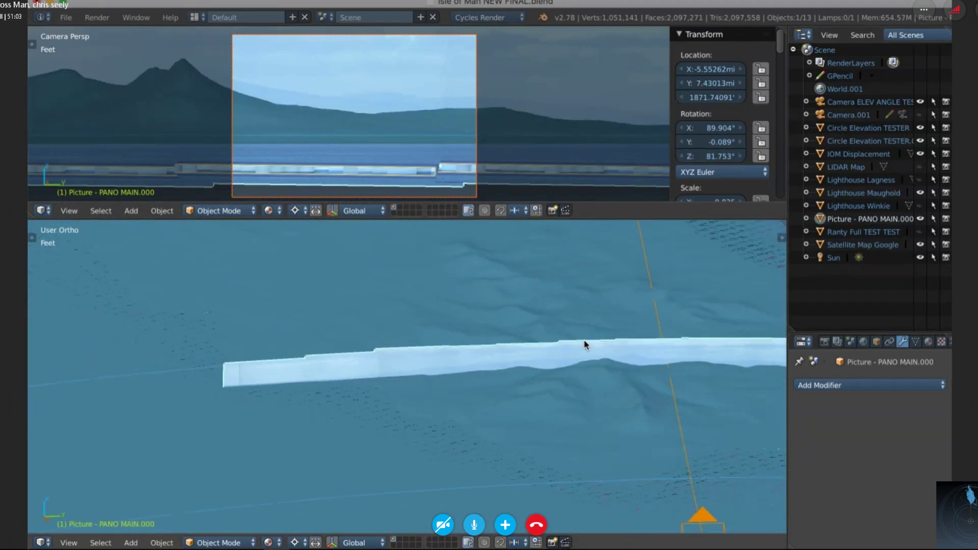
right_click(543, 350)
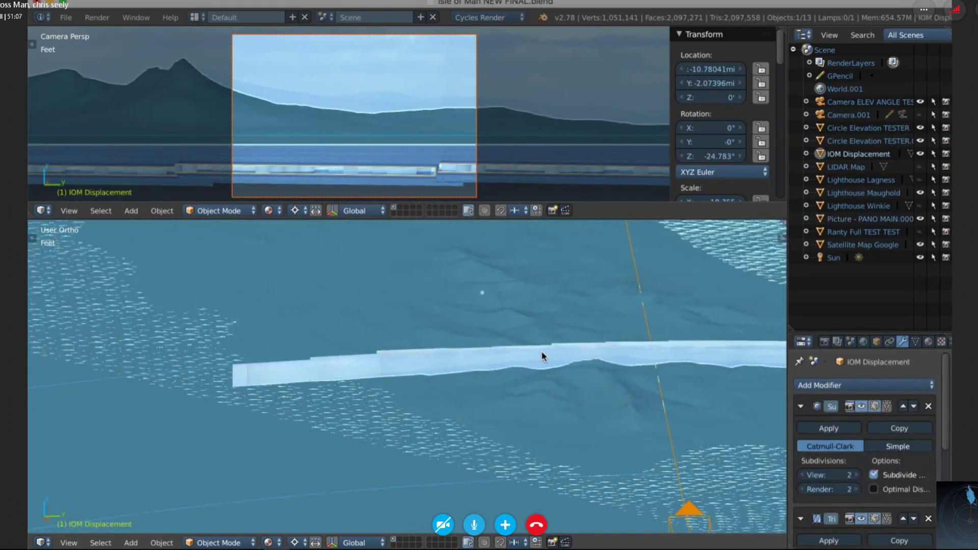
right_click(542, 353)
key("s")
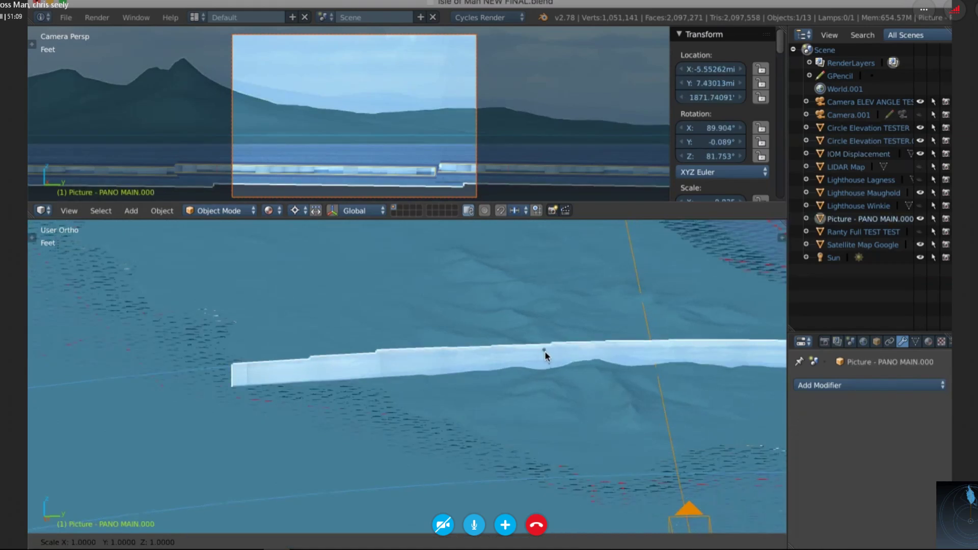
left_click(505, 229)
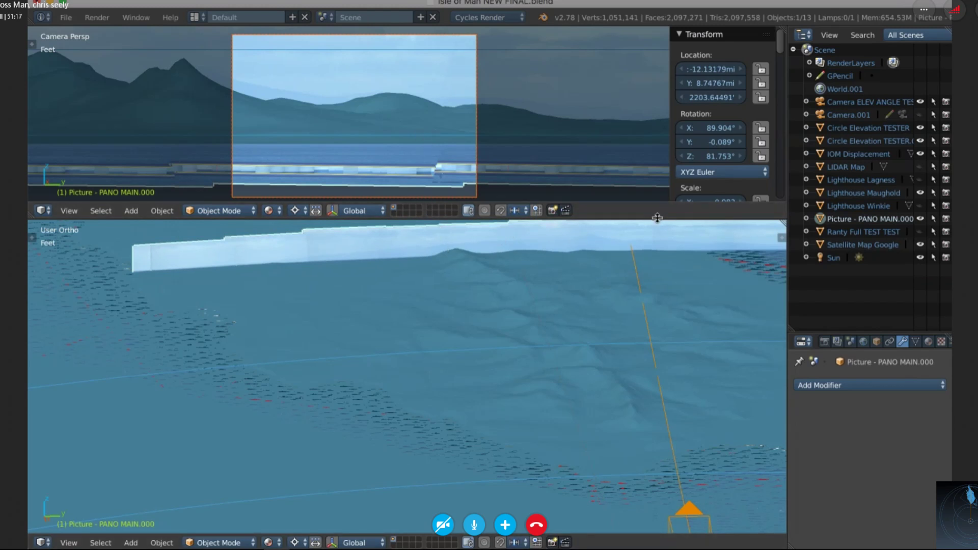
Give the camera viewport more height and set the Z rotation of Camera ELEV ANGLE TEST to 93.922°.
left_click_drag(657, 218, 662, 298)
scroll(560, 439, "up", 8, "shift")
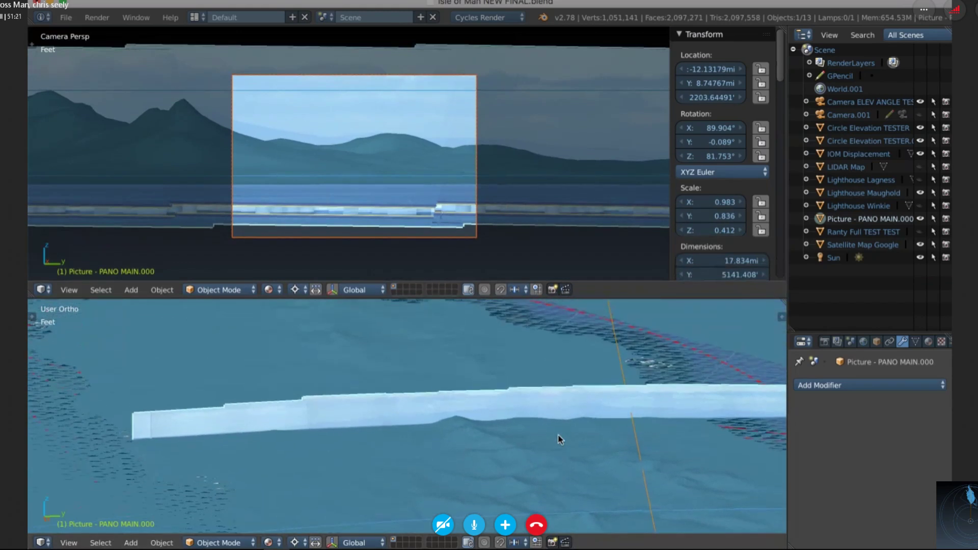
scroll(560, 439, "up", 3, "shift")
scroll(520, 227, "down", 2)
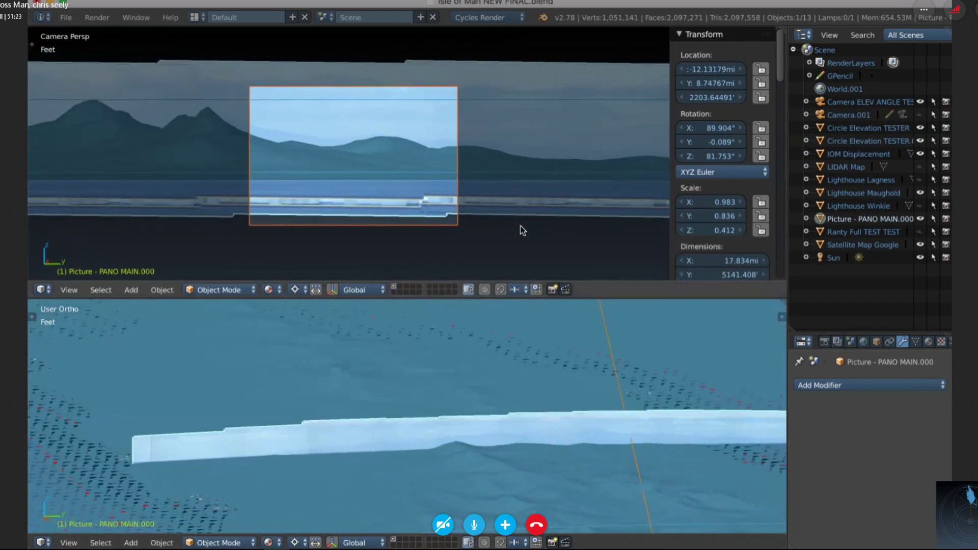
scroll(522, 230, "down", 3)
left_click(851, 103)
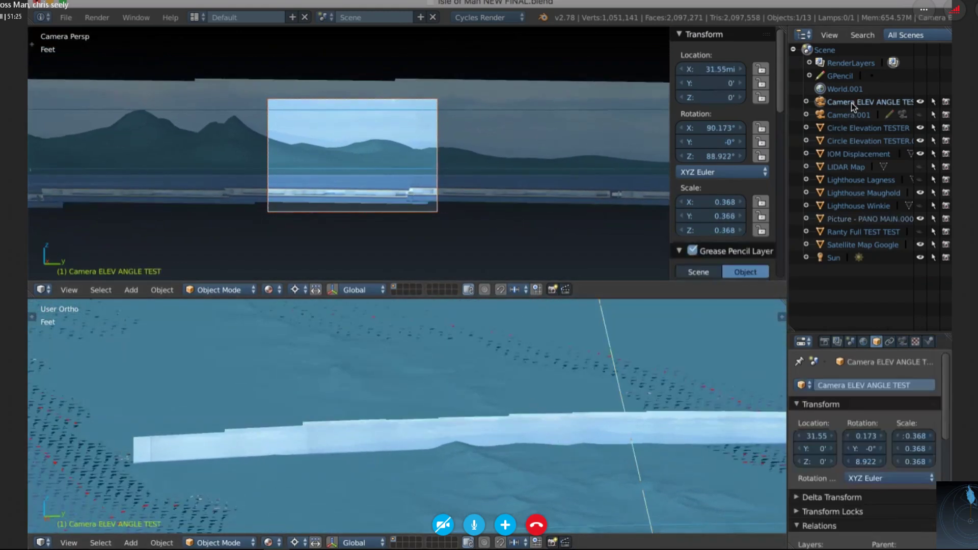
mouse_move(711, 156)
left_mouse_down()
mouse_move(733, 156)
mouse_move(708, 159)
left_mouse_up()
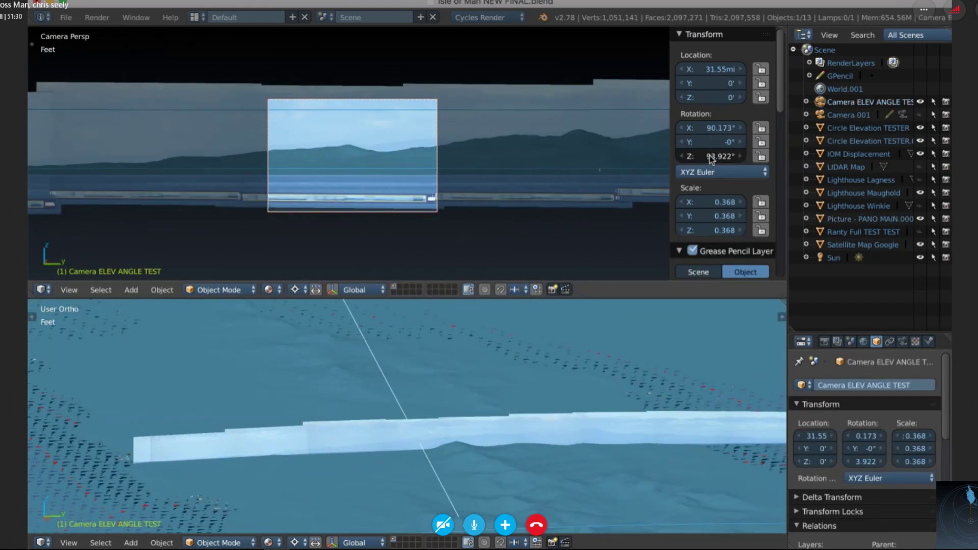
Scale the panorama picture up to an X scale of about 1.088 so it moves back behind the summit.
right_click(469, 423)
key("s")
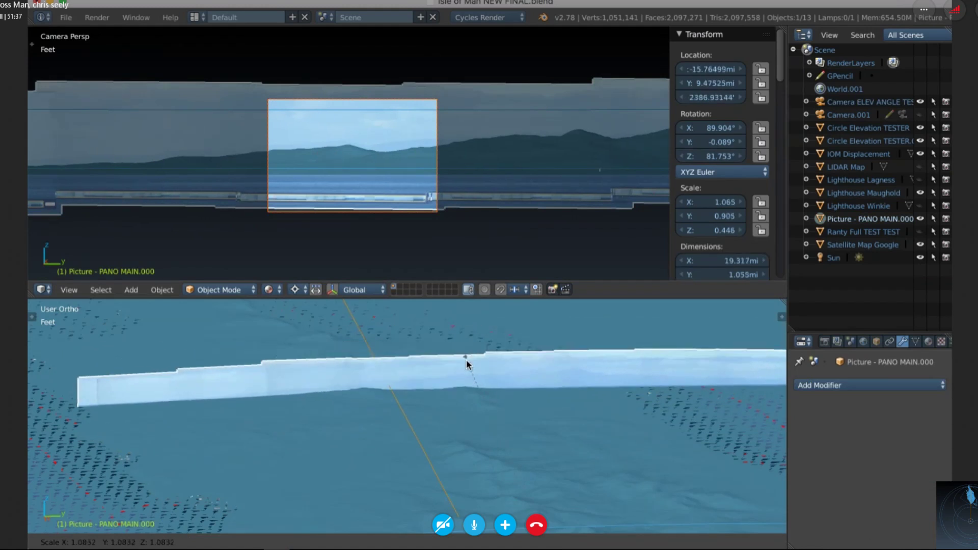
left_click(463, 341)
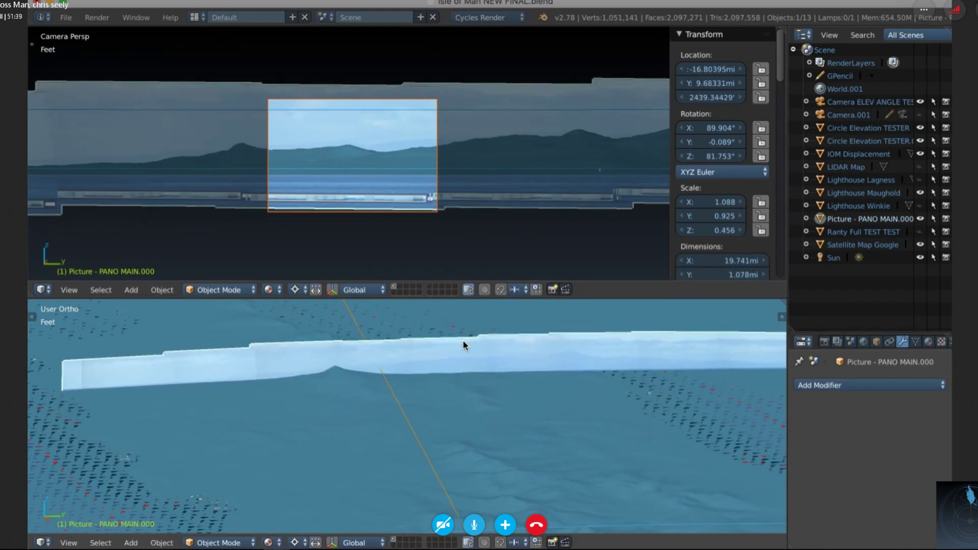
Set the Z rotation of Camera ELEV ANGLE TEST to 94.922° to centre the summit in the camera view.
left_click(859, 103)
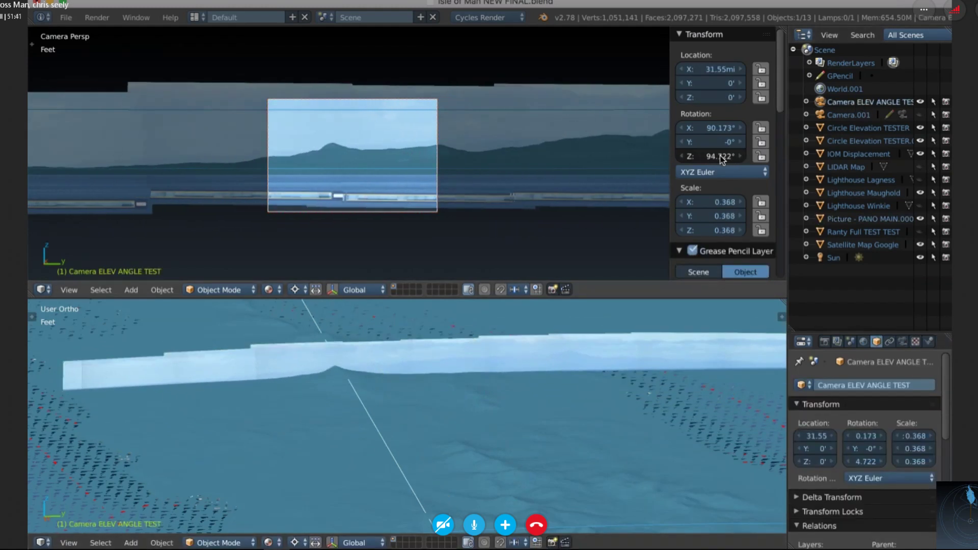
left_click_drag(719, 156, 723, 156)
scroll(505, 171, "up", 2)
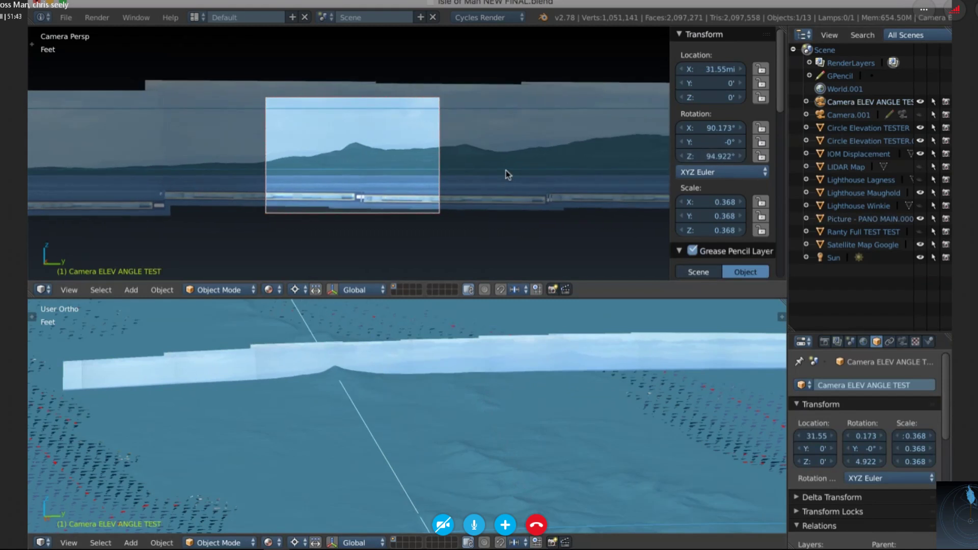
scroll(505, 170, "up", 3)
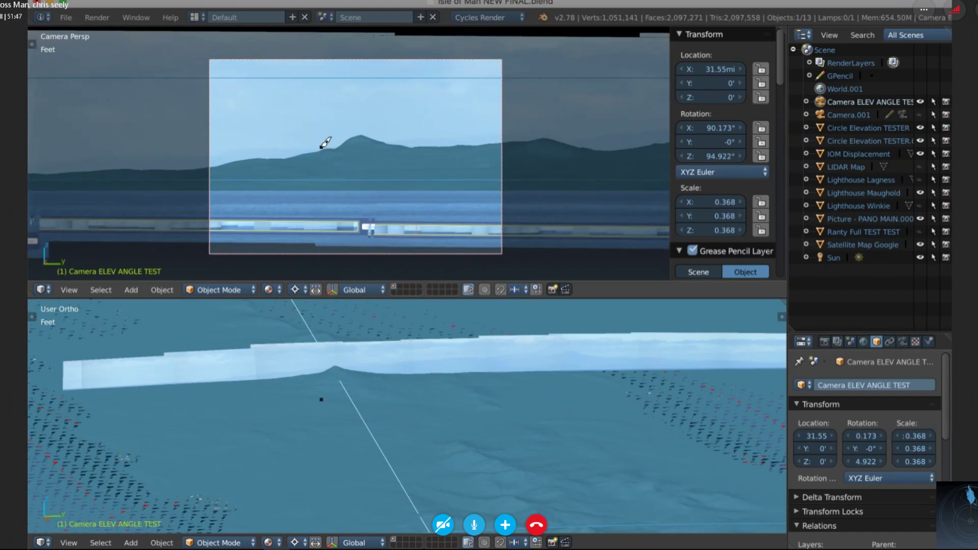
Try to trace the ridge beside the summit with a freehand grease pencil stroke in the camera view, and undo it.
left_click_drag(322, 147, 340, 143)
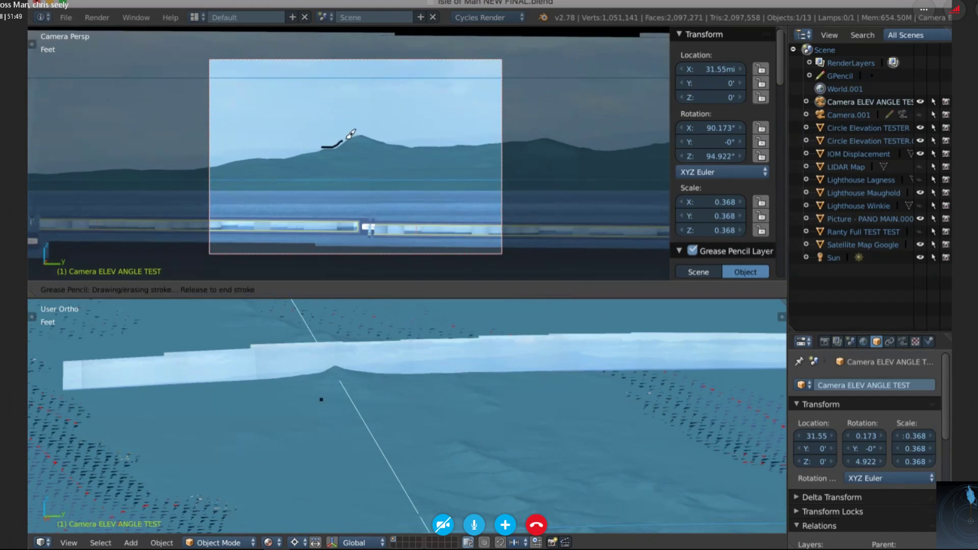
left_click_drag(324, 146, 325, 145)
key("ctrl+z")
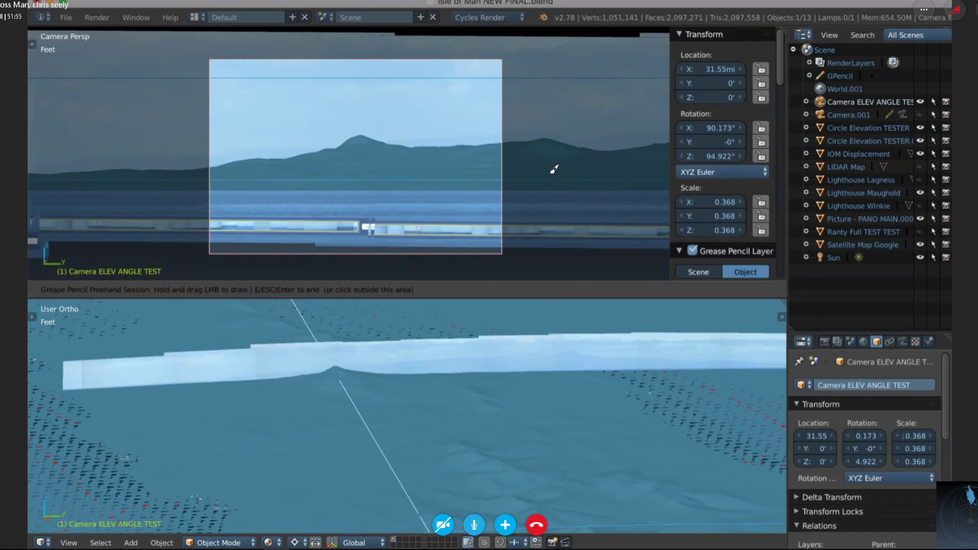
key("Escape")
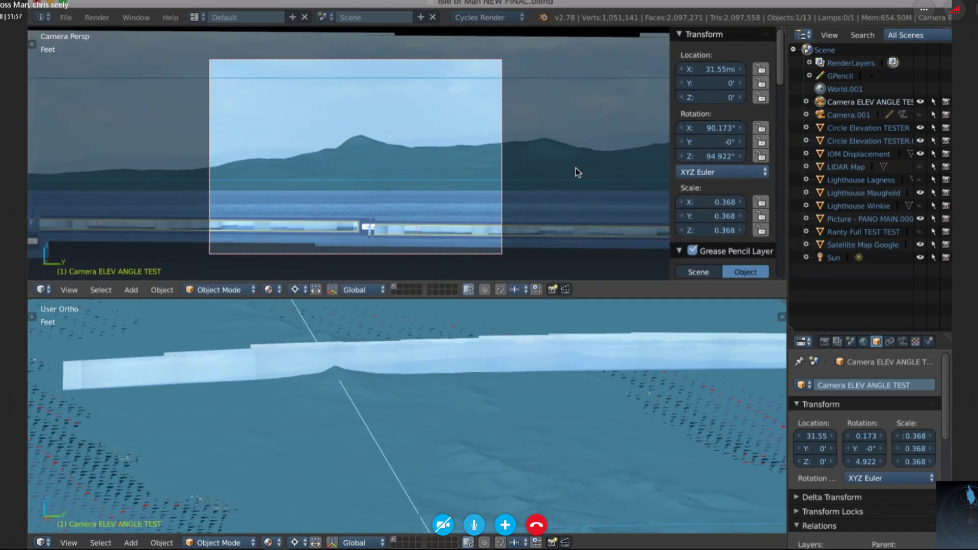
Select the IOM Displacement terrain, hide and show it again, and examine its summit against the panorama picture behind it.
right_click(577, 169)
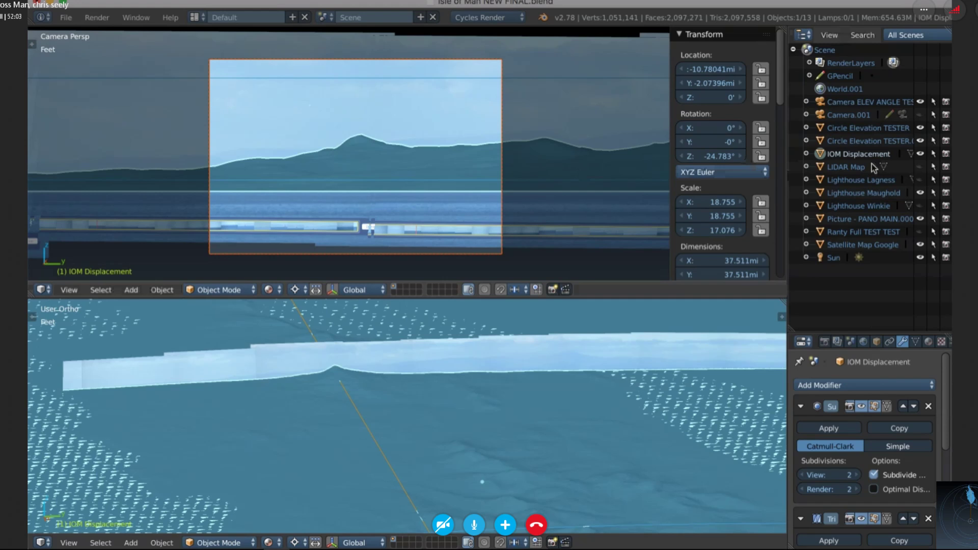
left_click(920, 153)
left_click(920, 154)
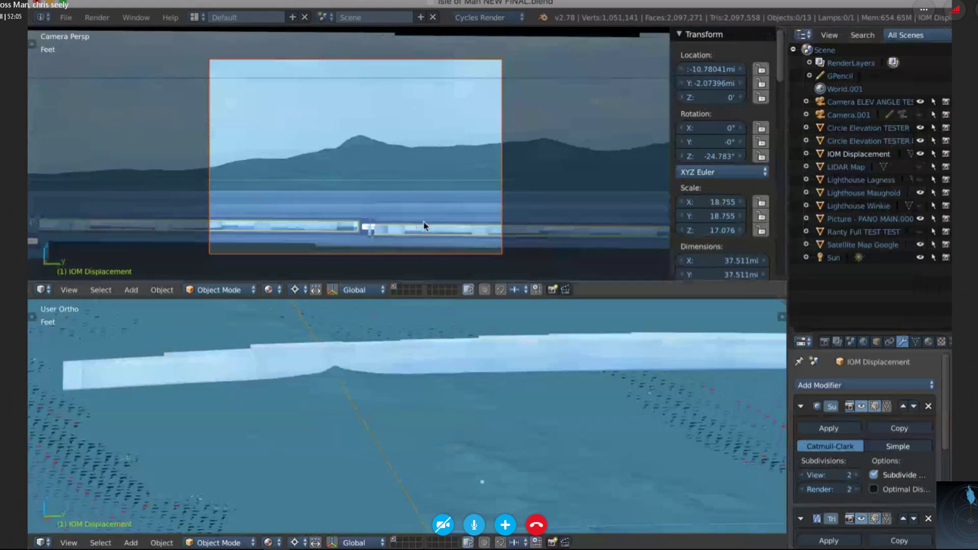
scroll(336, 369, "up", 4)
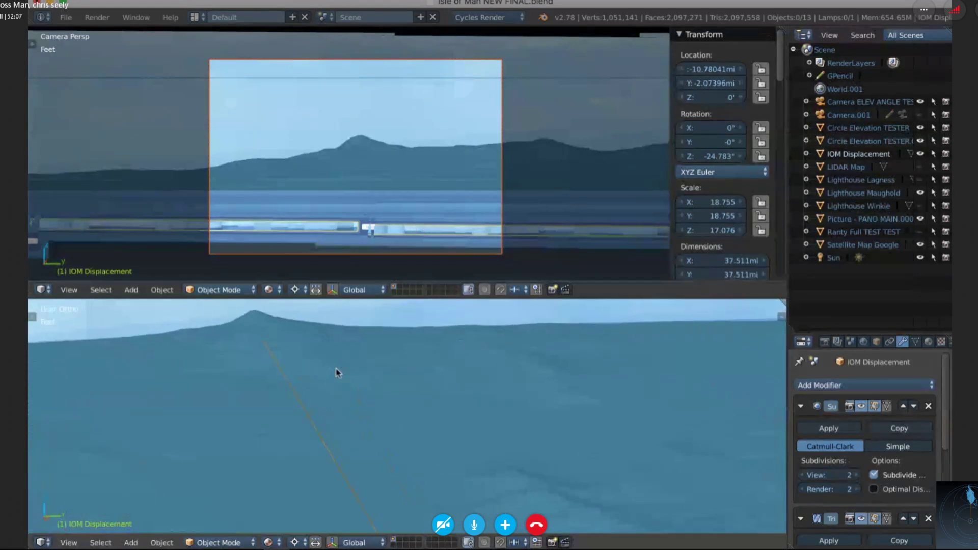
scroll(336, 369, "up", 2, "shift")
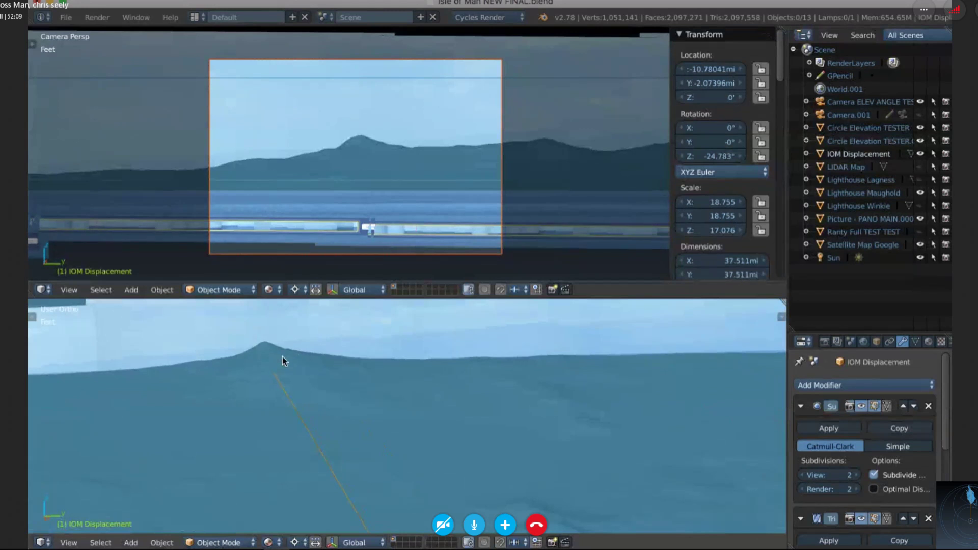
scroll(282, 356, "up", 4)
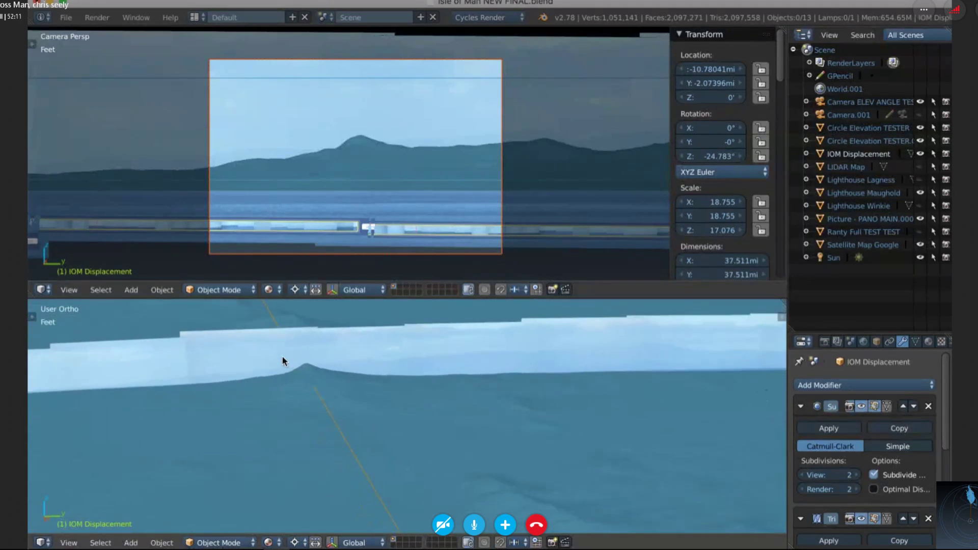
scroll(283, 360, "down", 10)
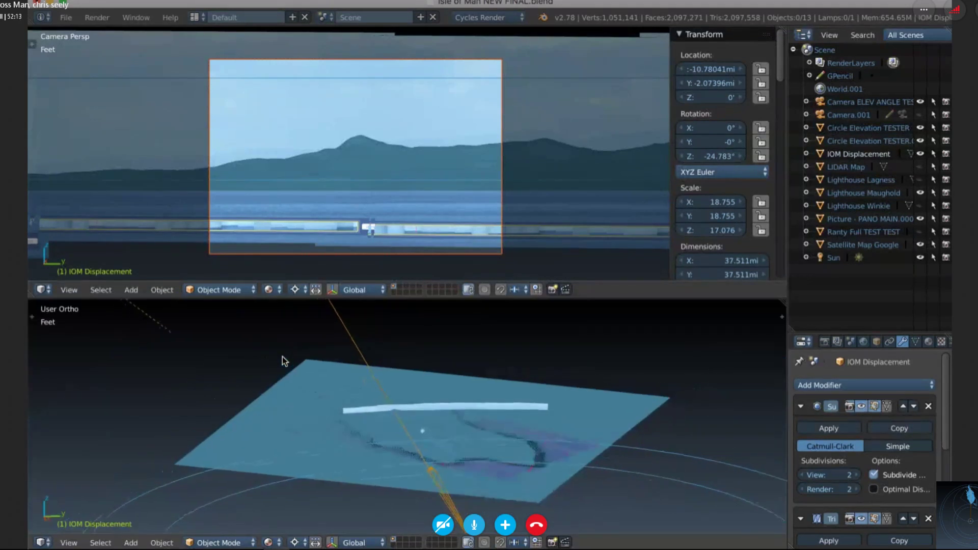
Scale the panorama picture down to an X scale of about 1.065 and inspect where it crosses the island.
scroll(282, 360, "up", 3)
right_click(460, 394)
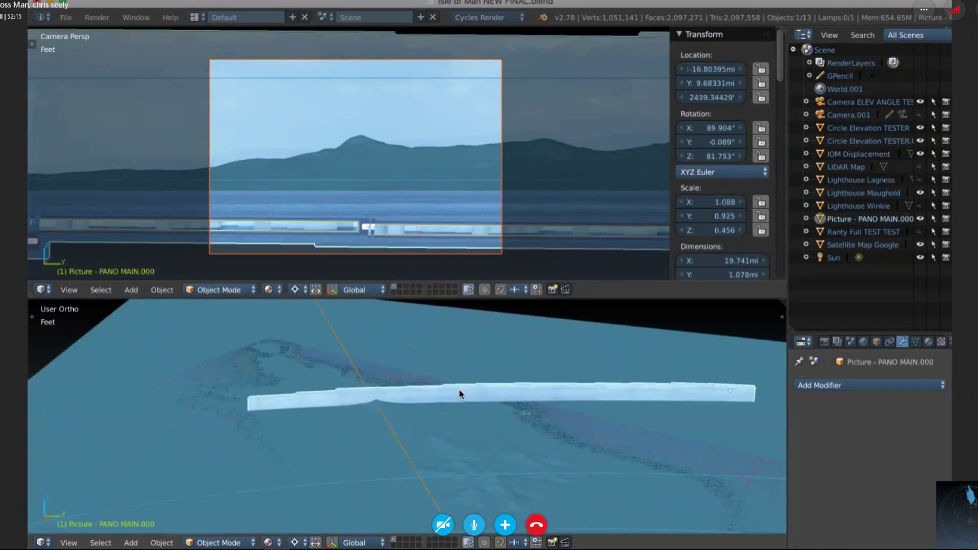
key("s")
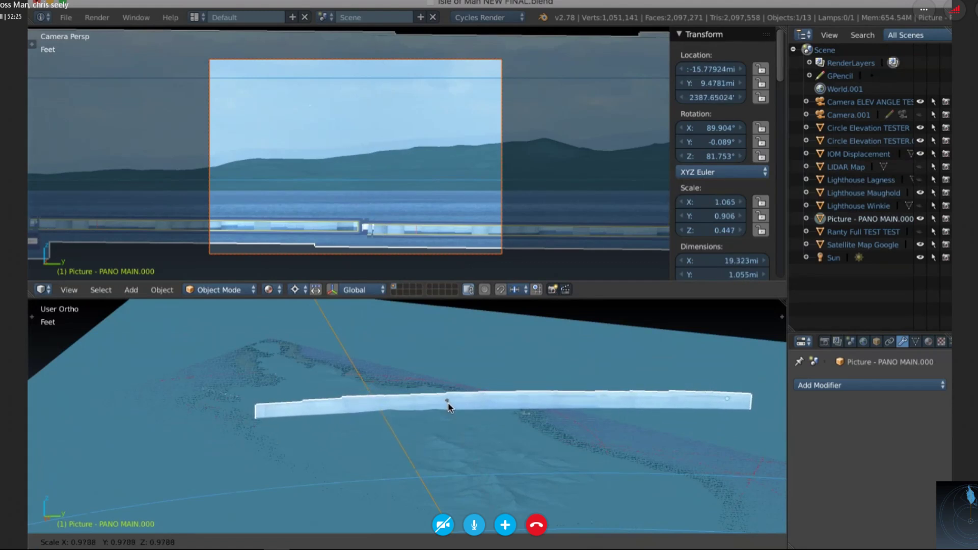
left_click(449, 408)
scroll(435, 406, "right", 1)
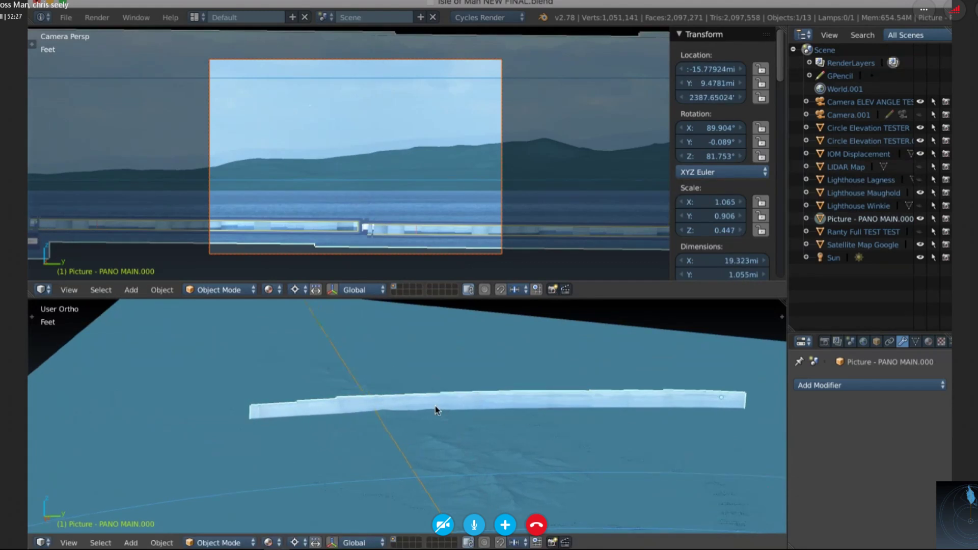
scroll(435, 406, "right", 5)
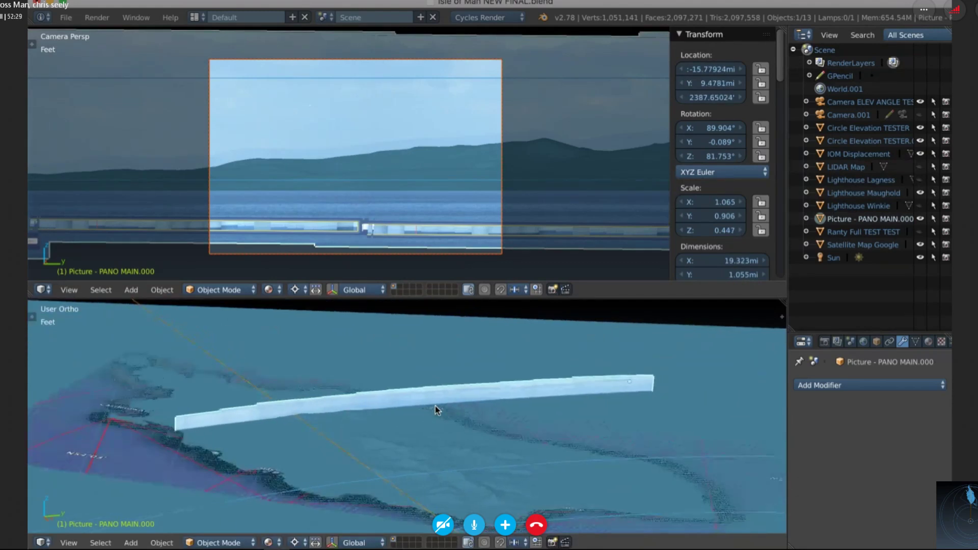
middle_click_drag(435, 405, 369, 402)
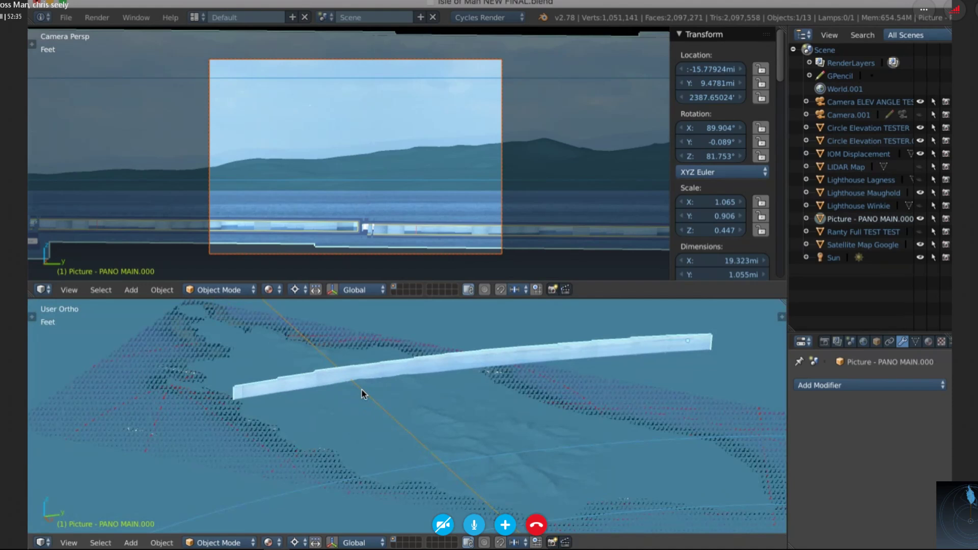
scroll(362, 390, "left", 3, "shift")
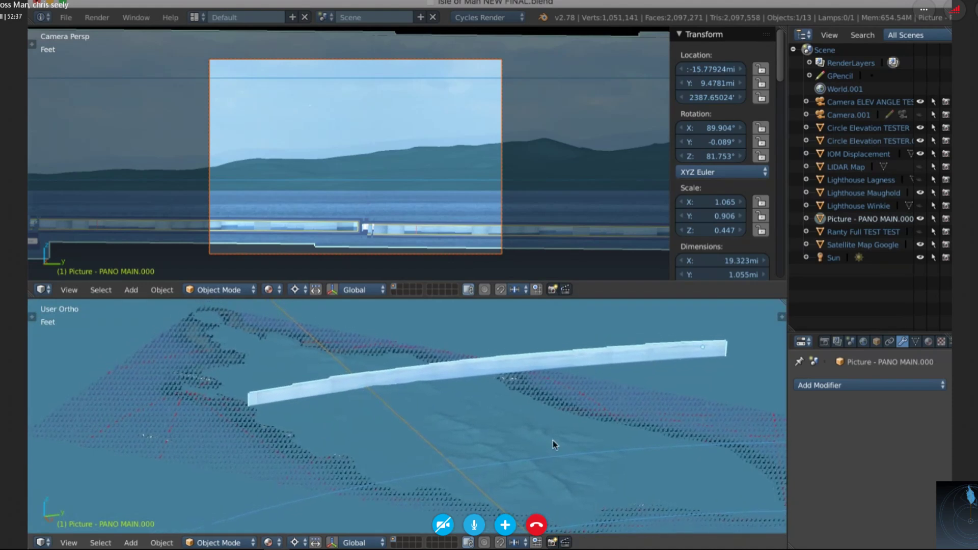
Scale Circle Elevation TESTER up to an X scale of about 48.805 so its arc meets the panorama picture.
right_click(599, 459)
right_click(601, 458)
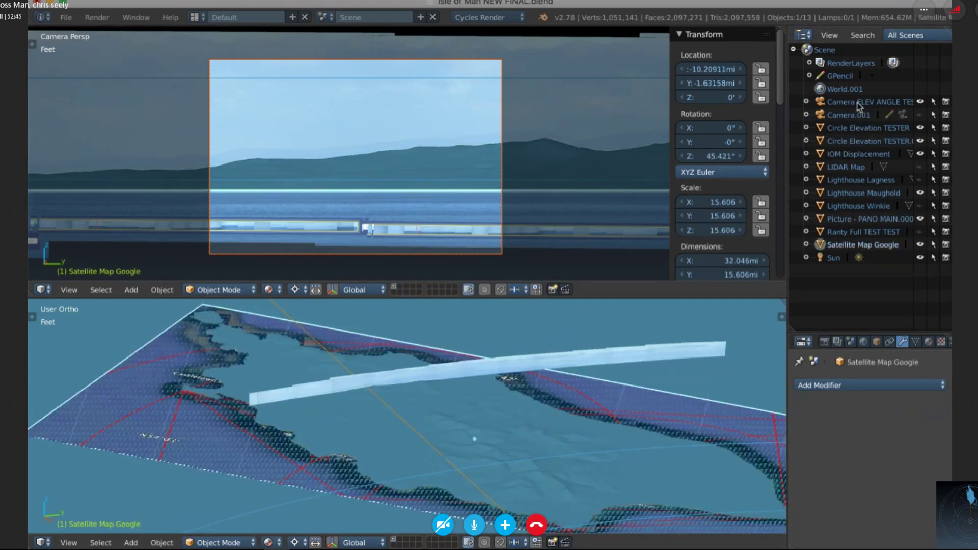
left_click(863, 130)
key("s")
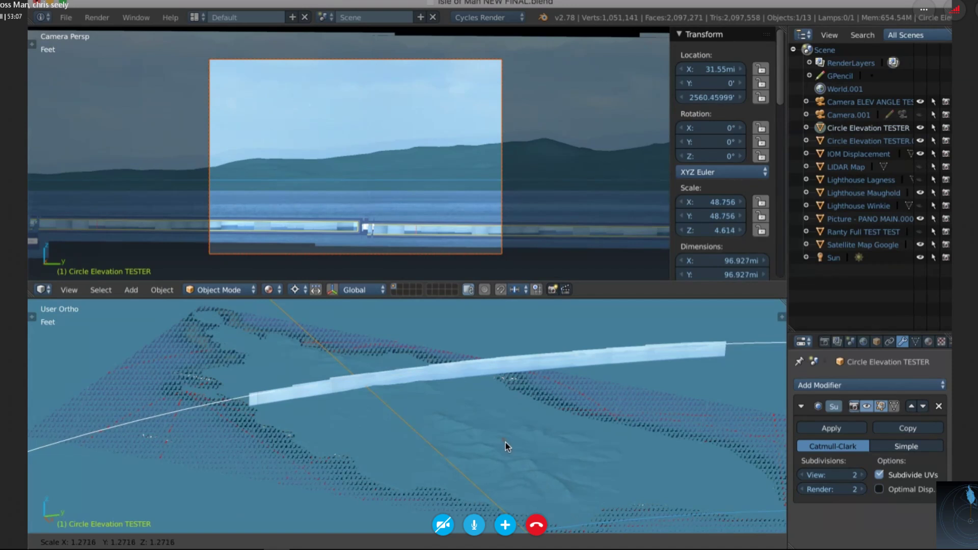
left_click(506, 444)
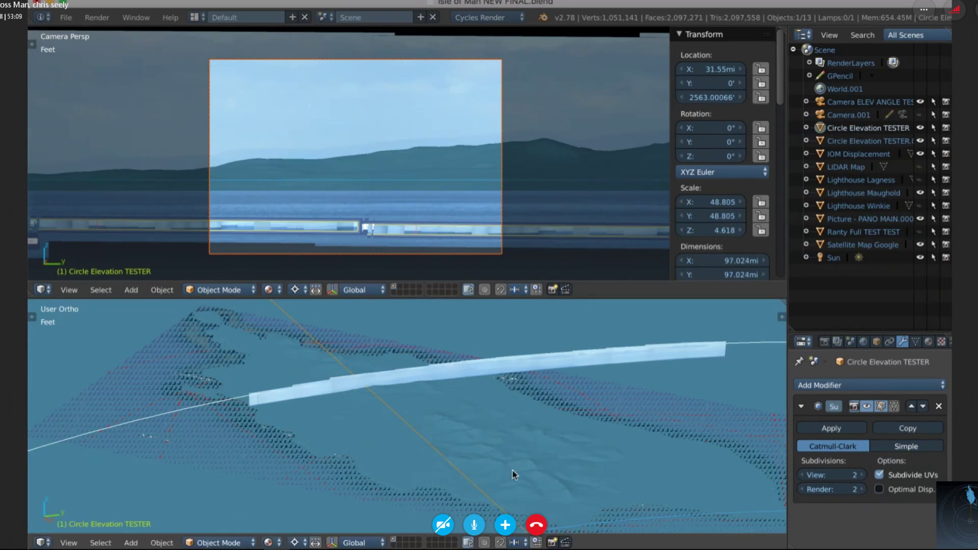
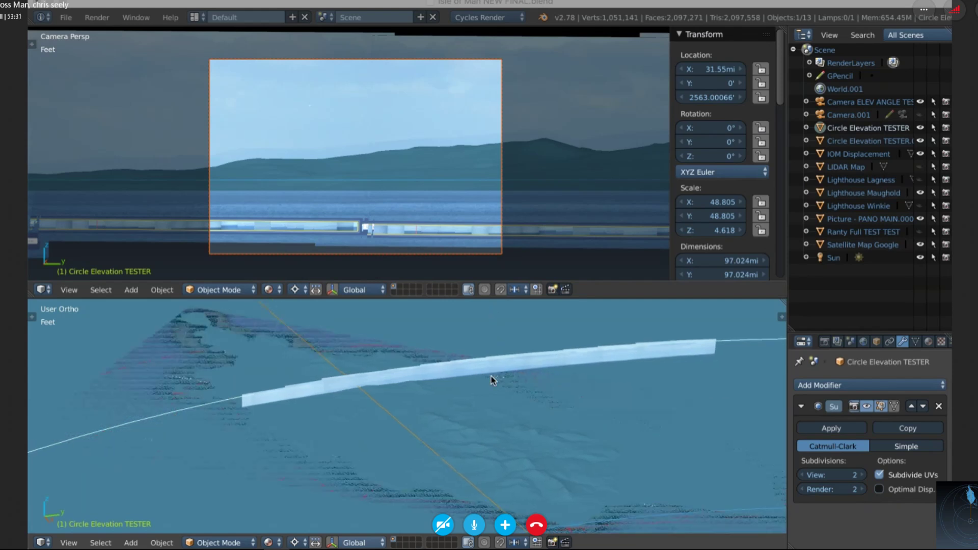
Scale the panorama picture down to an X scale of about 0.886, bringing it nearer across the island.
scroll(491, 376, "right", 10)
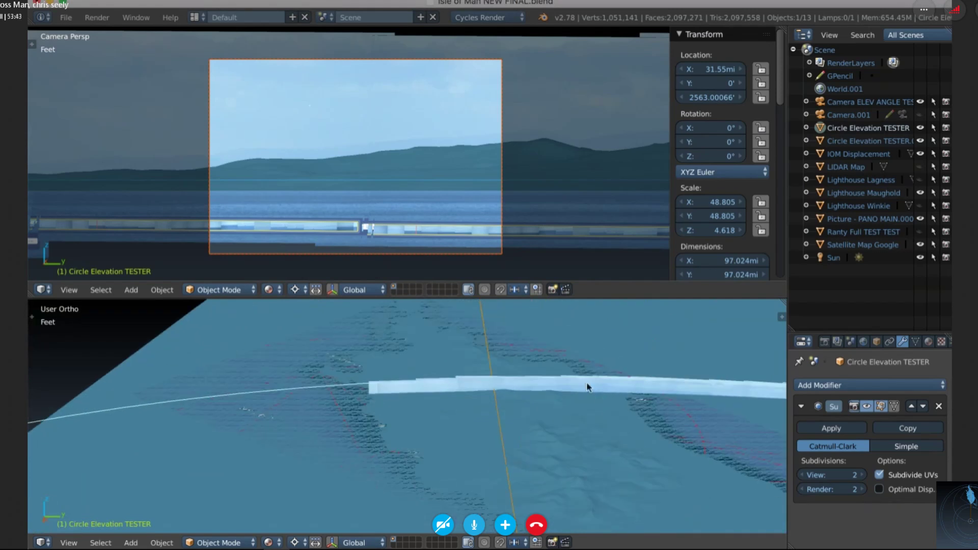
right_click(574, 387)
key("s")
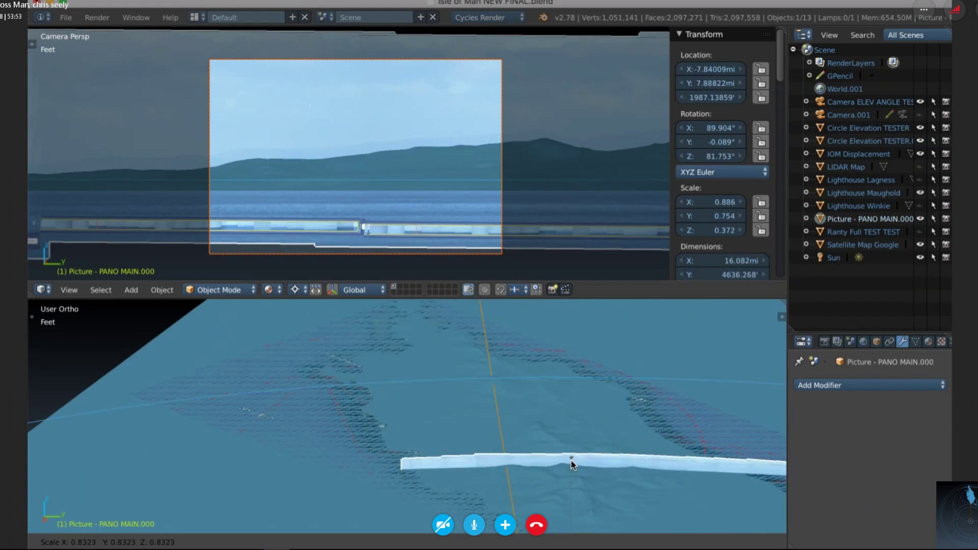
left_click(570, 461)
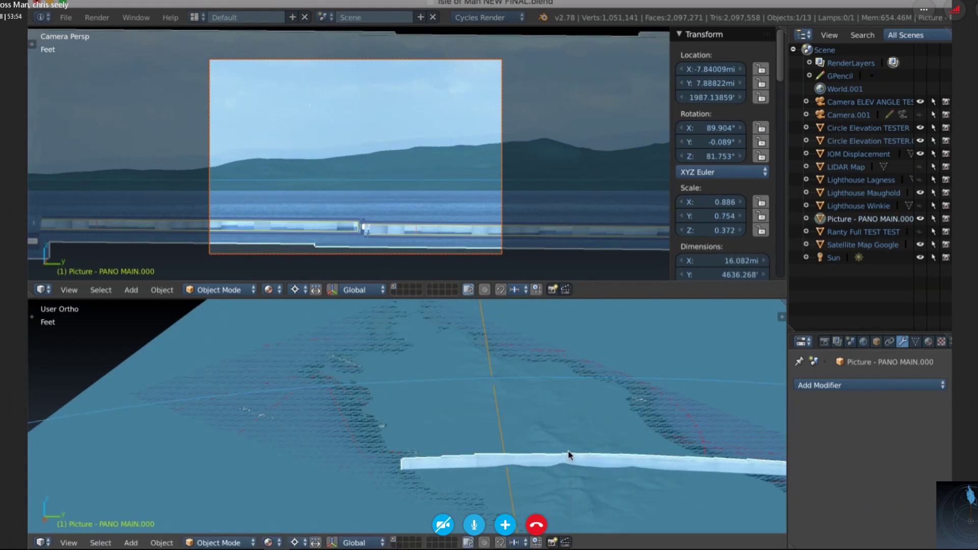
Scale Circle Elevation TESTER down to an X scale of about 40.525 and check its arc against the panorama picture from several angles.
left_click(855, 128)
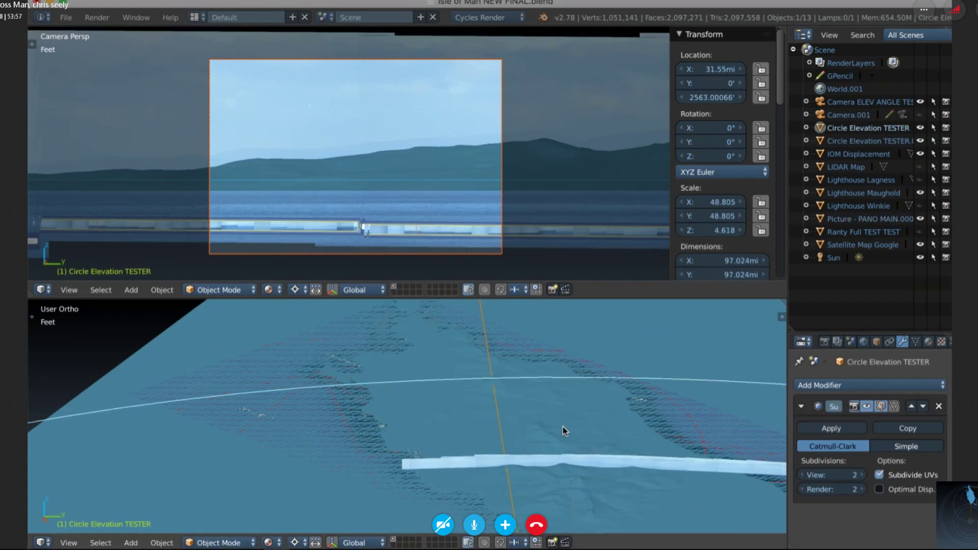
key("s")
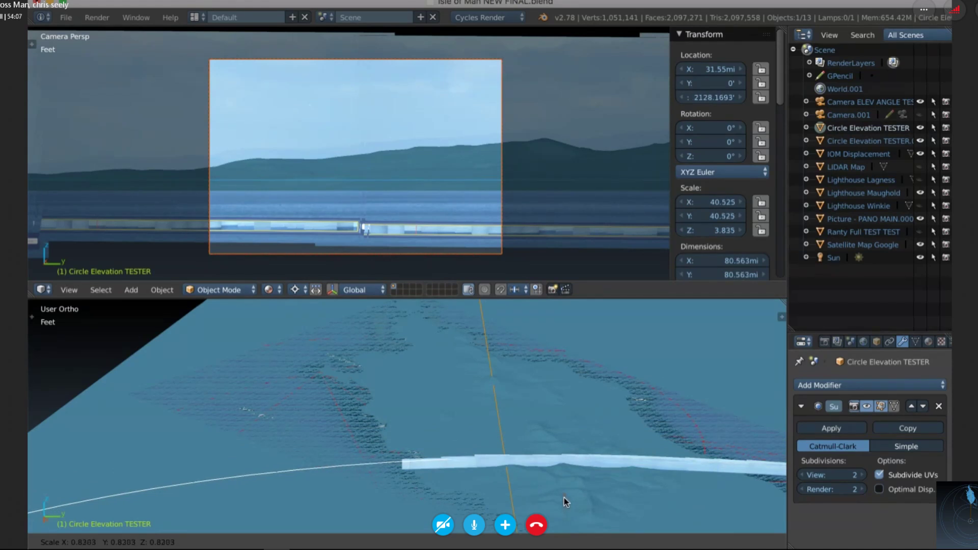
left_click(564, 497)
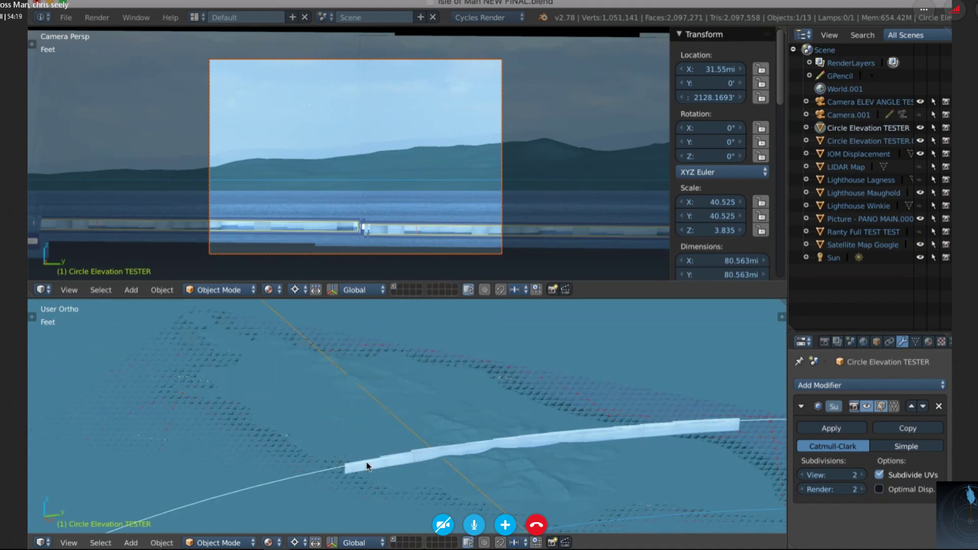
scroll(367, 465, "left", 5)
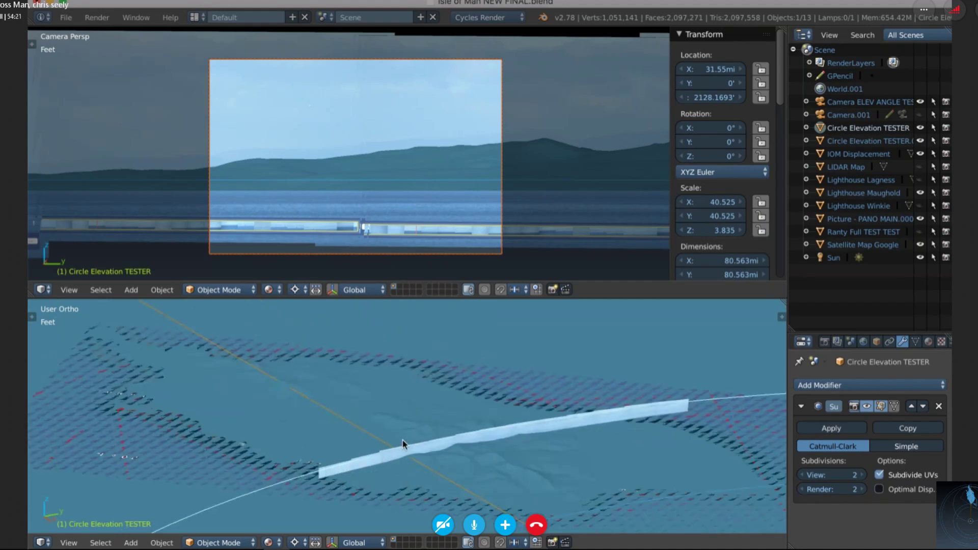
scroll(402, 440, "down", 2, "shift")
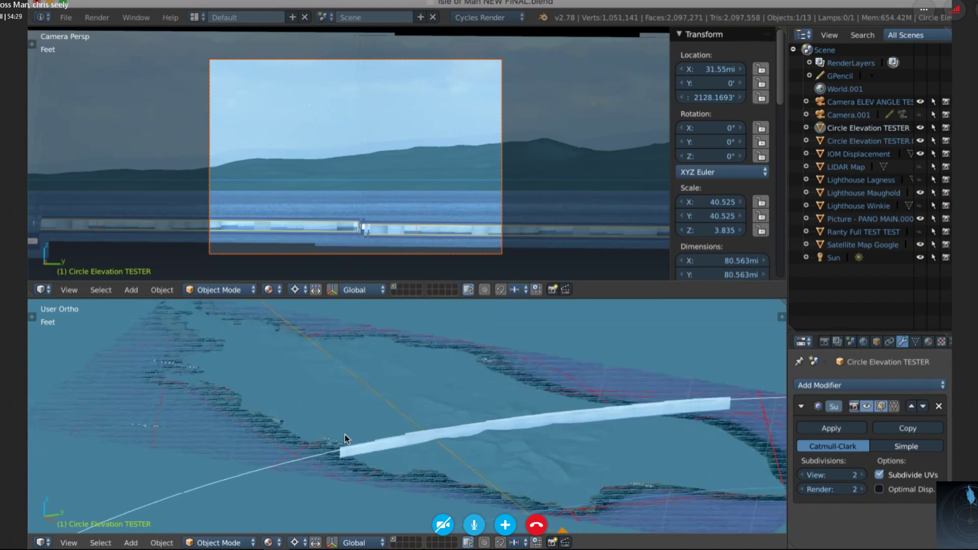
scroll(345, 439, "right", 5)
scroll(357, 446, "right", 5)
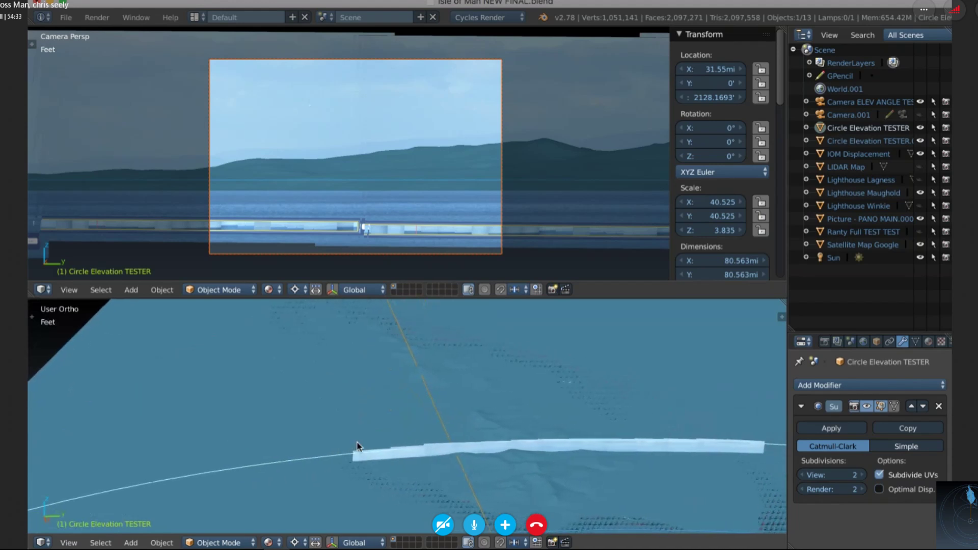
scroll(357, 446, "left", 5)
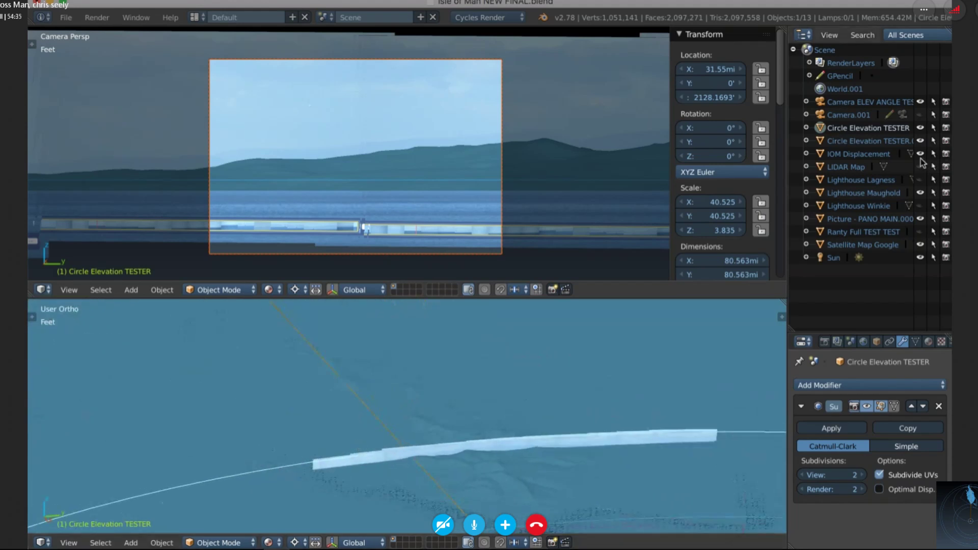